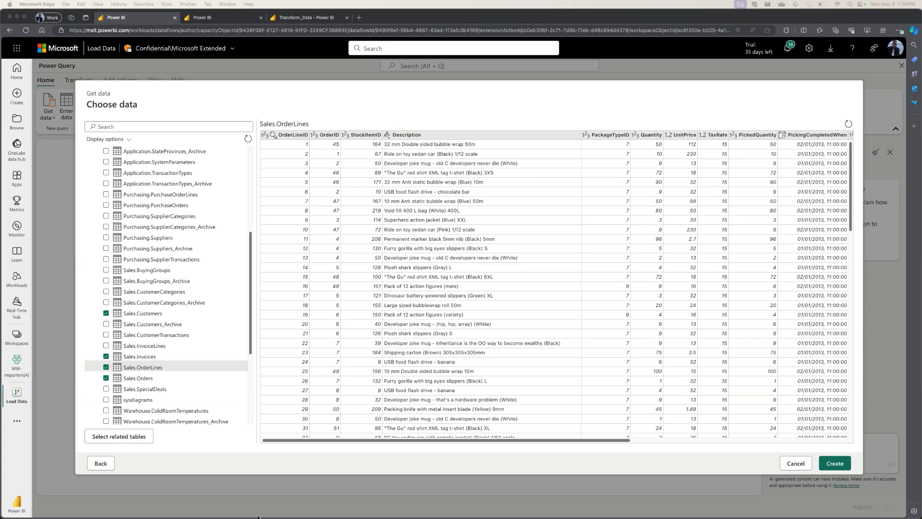
Review the selected WideWorldImporters-Full tables and create queries from them.
{"action": "scroll", "coordinate": [167, 228], "scroll_direction": "up", "scroll_amount": 5}
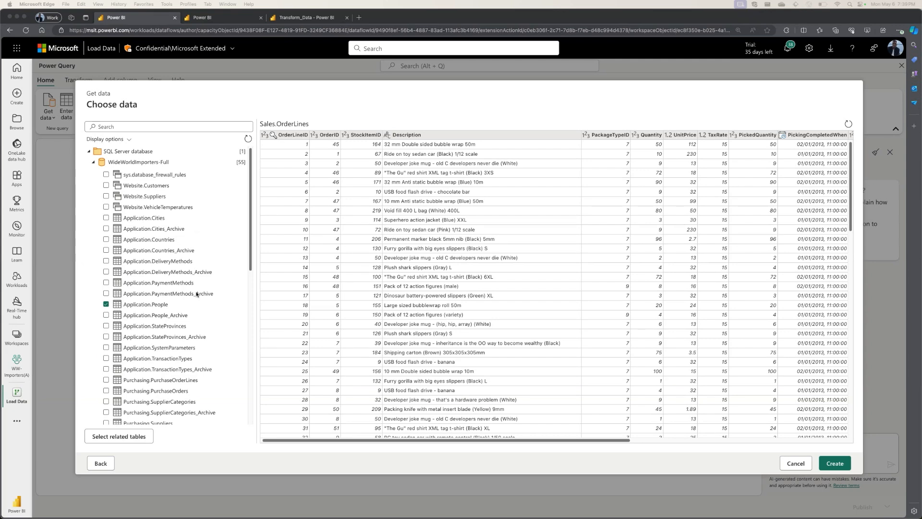
{"action": "scroll", "coordinate": [207, 245], "scroll_direction": "down", "scroll_amount": 4}
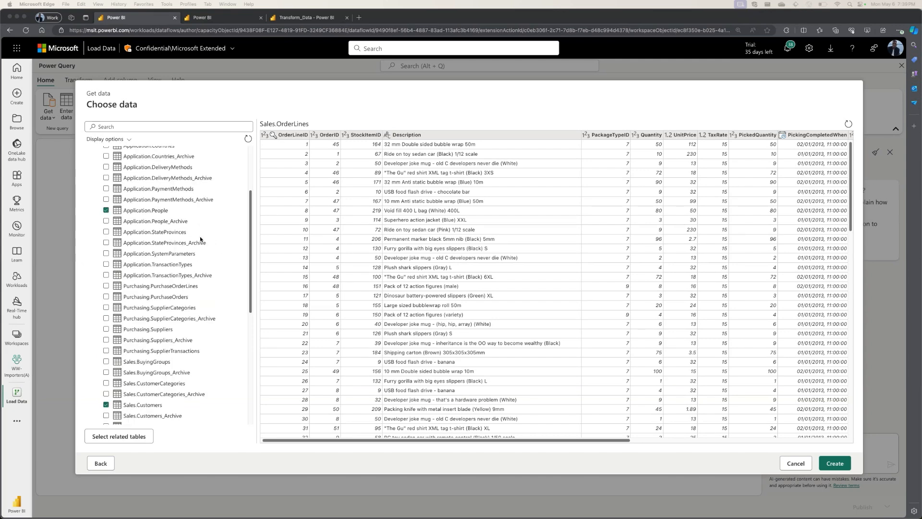
{"action": "scroll", "coordinate": [200, 239], "scroll_direction": "down", "scroll_amount": 6}
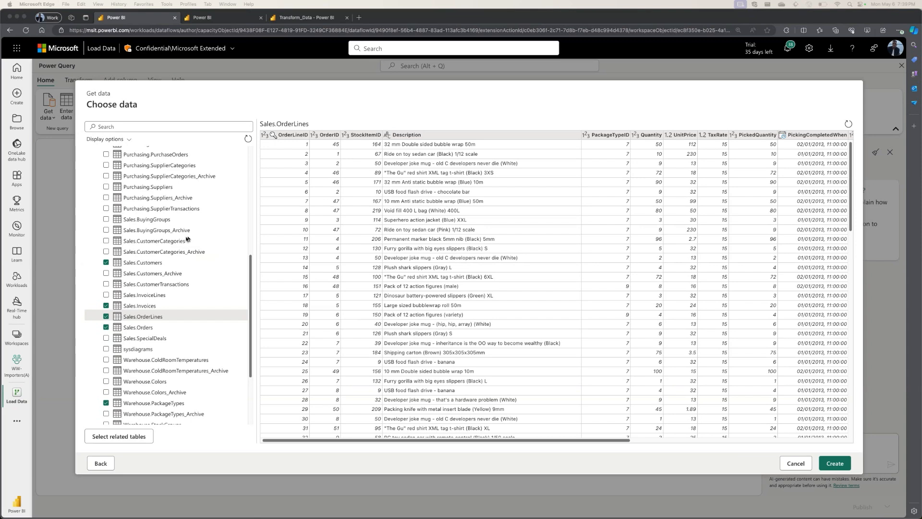
{"action": "scroll", "coordinate": [188, 239], "scroll_direction": "up", "scroll_amount": 10}
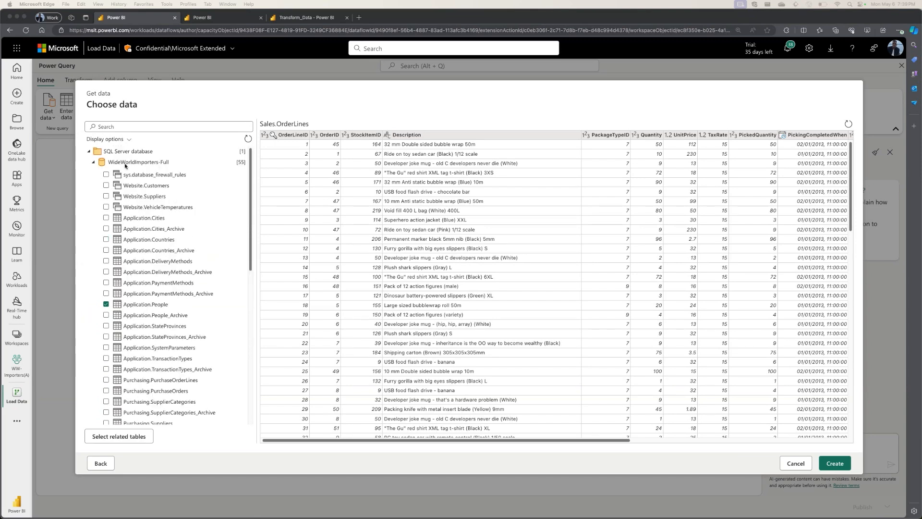
{"action": "scroll", "coordinate": [159, 336], "scroll_direction": "down", "scroll_amount": 6}
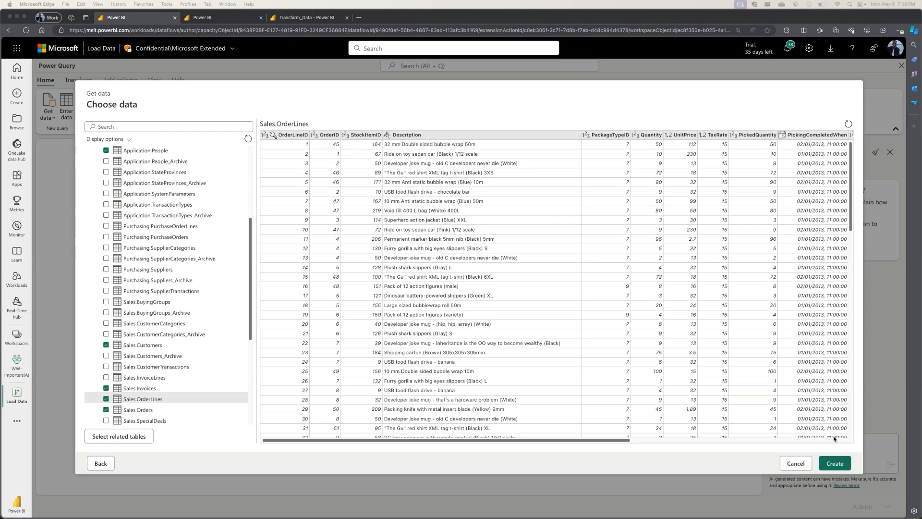
{"action": "left_click", "coordinate": [835, 464]}
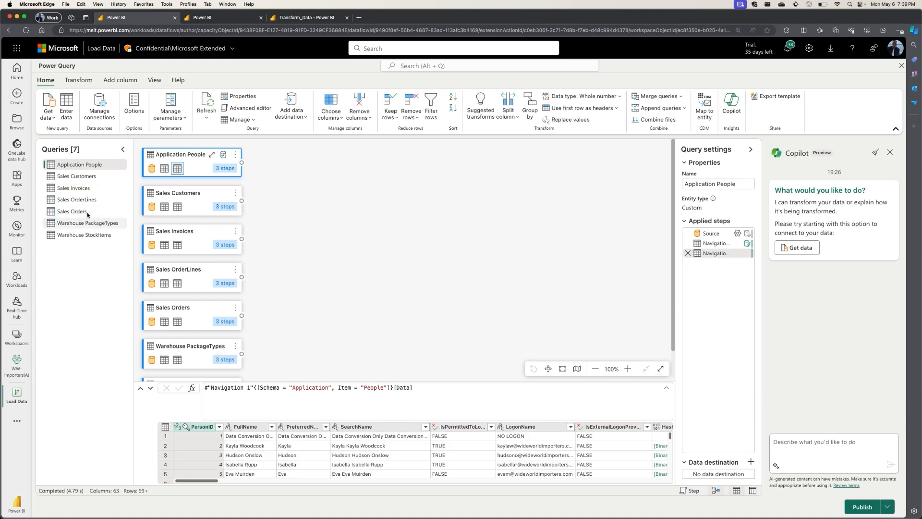
Look through the imported queries in the diagram and enlarge the data preview area.
{"action": "scroll", "coordinate": [307, 319], "scroll_direction": "down", "scroll_amount": 3}
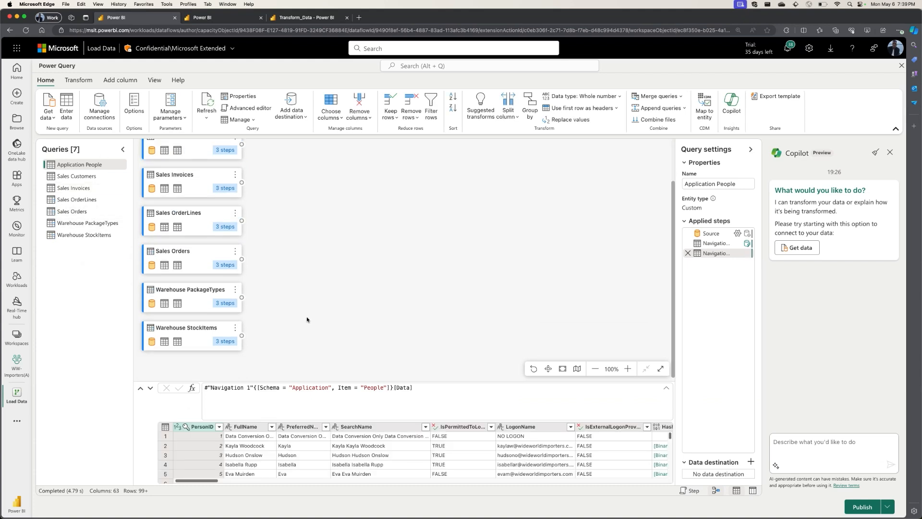
{"action": "scroll", "coordinate": [288, 312], "scroll_direction": "down", "scroll_amount": 2}
{"action": "scroll", "coordinate": [277, 308], "scroll_direction": "up", "scroll_amount": 5}
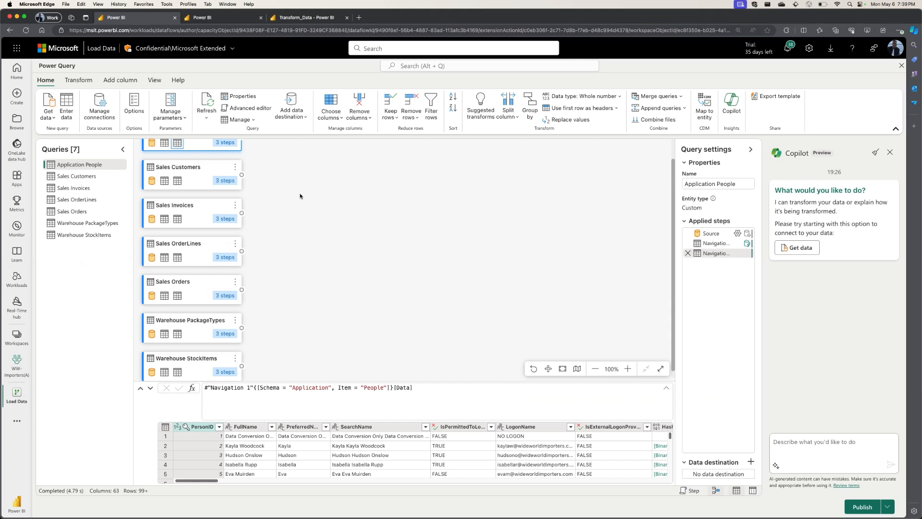
{"action": "mouse_move", "coordinate": [177, 168]}
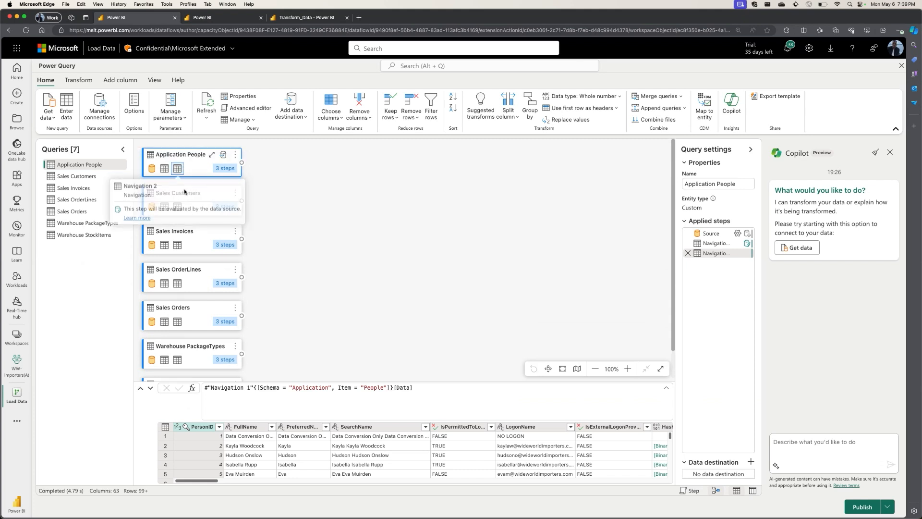
{"action": "scroll", "coordinate": [282, 267], "scroll_direction": "down", "scroll_amount": 5}
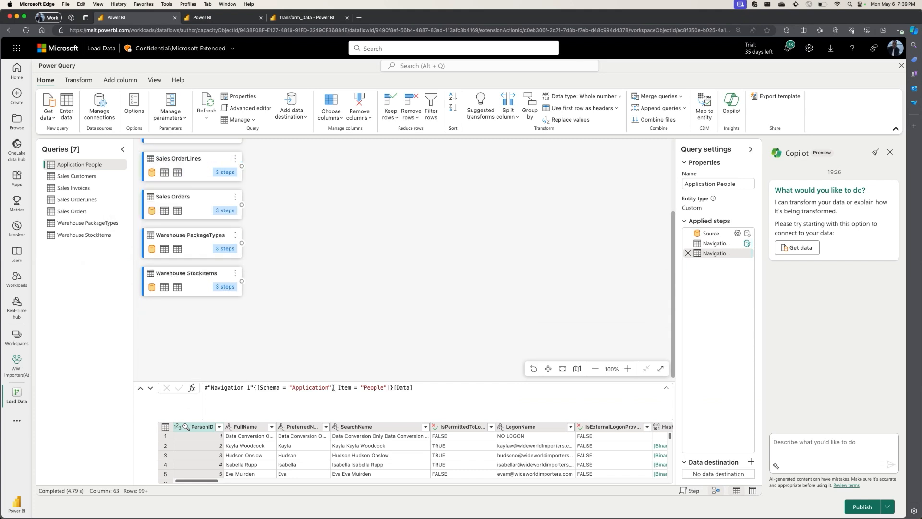
{"action": "left_click_drag", "start_coordinate": [313, 383], "coordinate": [309, 327]}
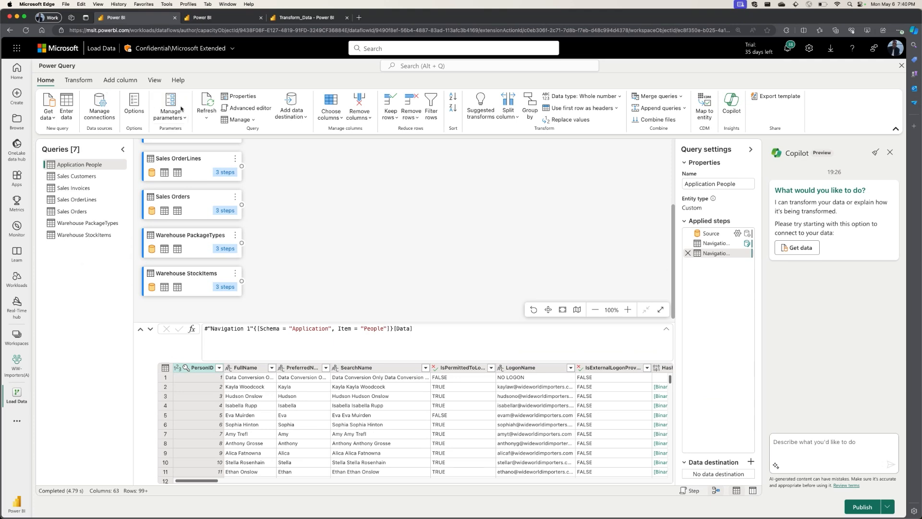
Close and reopen Copilot to start a fresh chat and show its prompt suggestions.
{"action": "left_click", "coordinate": [730, 111]}
{"action": "left_click", "coordinate": [730, 111]}
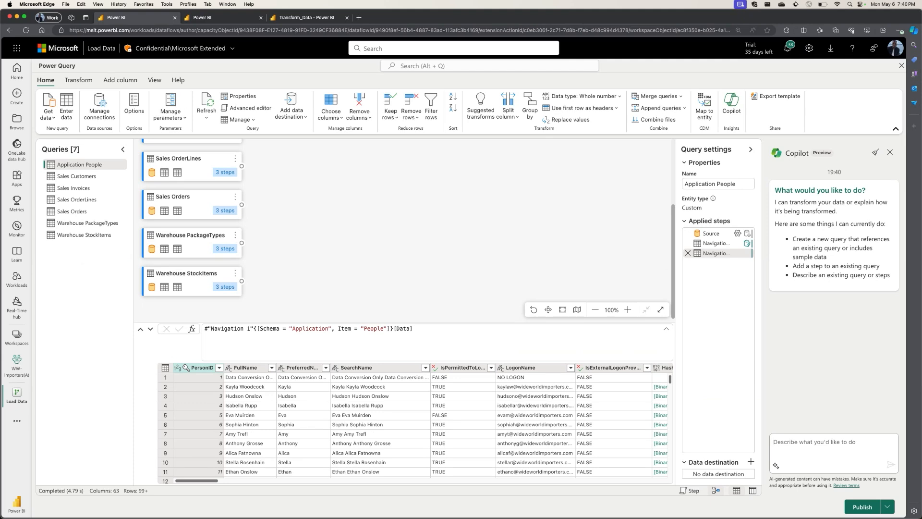
{"action": "left_click", "coordinate": [775, 465]}
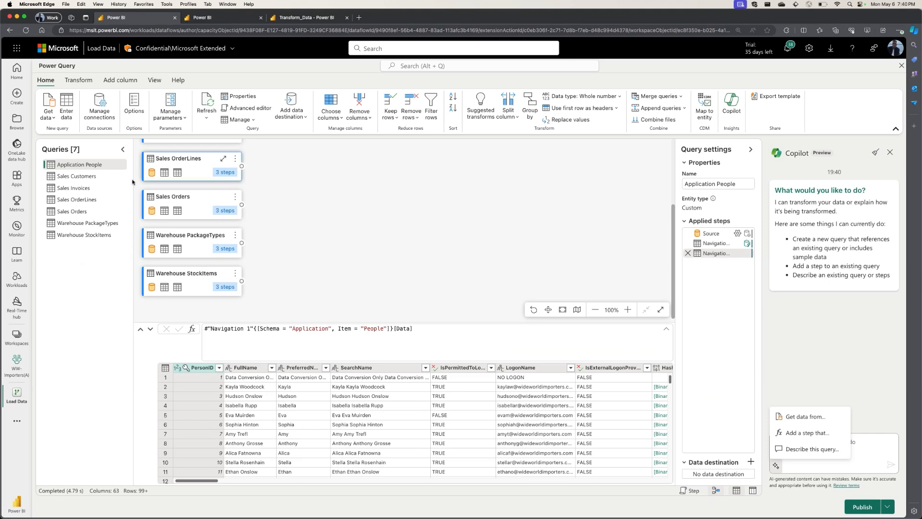
Select the Sales Orders query and ask Copilot to "Describe this query".
{"action": "scroll", "coordinate": [189, 203], "scroll_direction": "up", "scroll_amount": 3}
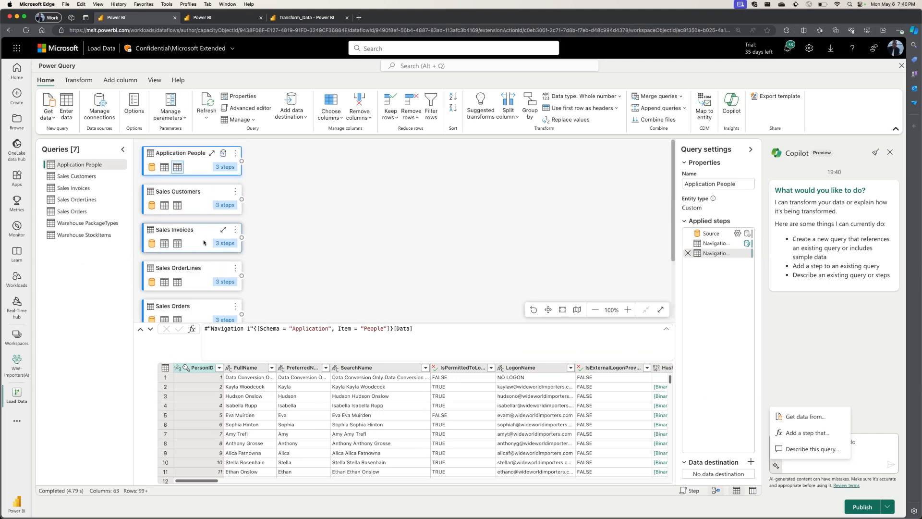
{"action": "scroll", "coordinate": [185, 294], "scroll_direction": "down", "scroll_amount": 1}
{"action": "left_click", "coordinate": [185, 295]}
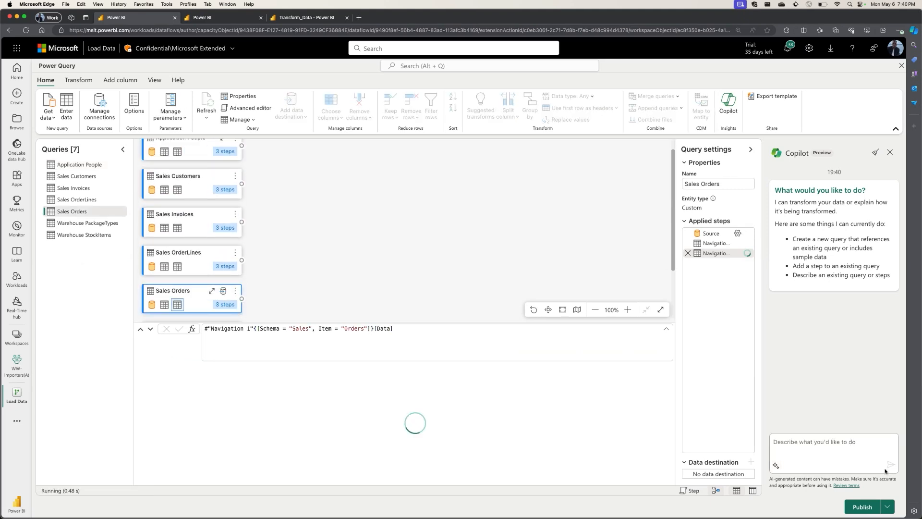
{"action": "left_click", "coordinate": [774, 466]}
{"action": "left_click", "coordinate": [792, 447]}
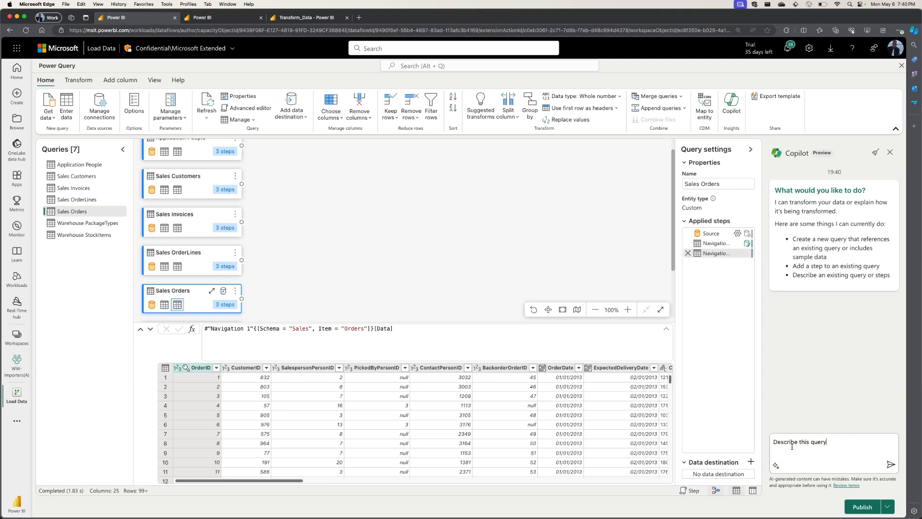
{"action": "left_click", "coordinate": [890, 465]}
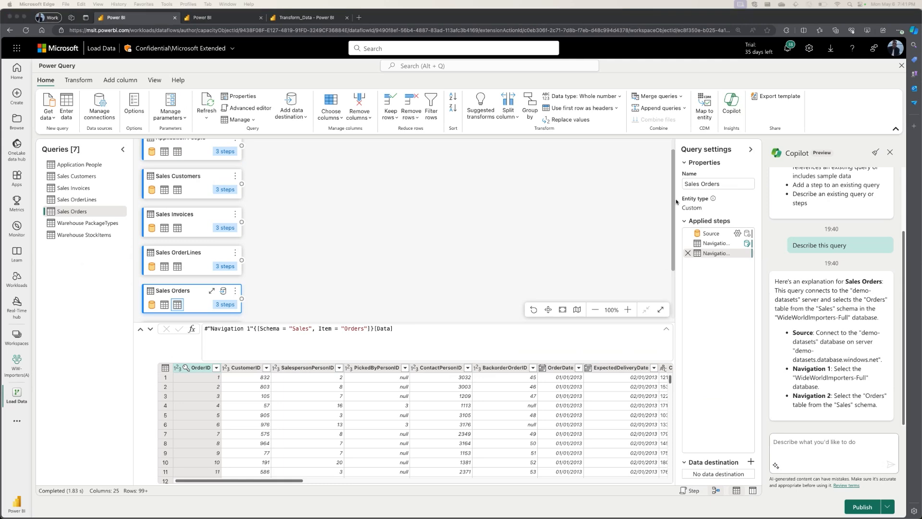
Try to have Copilot "Create a new query that joins "Sales Orders" and "Sales OrderLines" Tables".
{"action": "scroll", "coordinate": [306, 268], "scroll_direction": "down", "scroll_amount": 1}
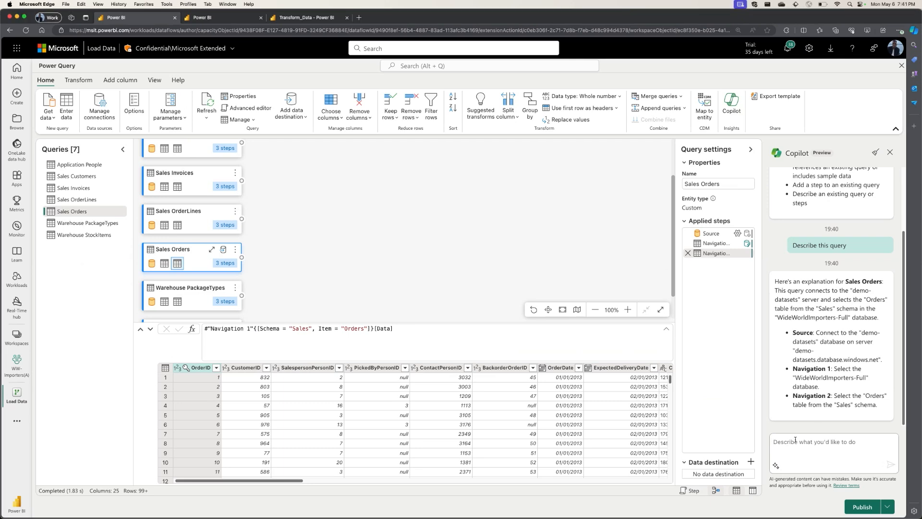
{"action": "left_click", "coordinate": [796, 442]}
{"action": "type", "text": "Create a new query that joins \"Sales Orders\" and \"Sales OrderLines\" Tables"}
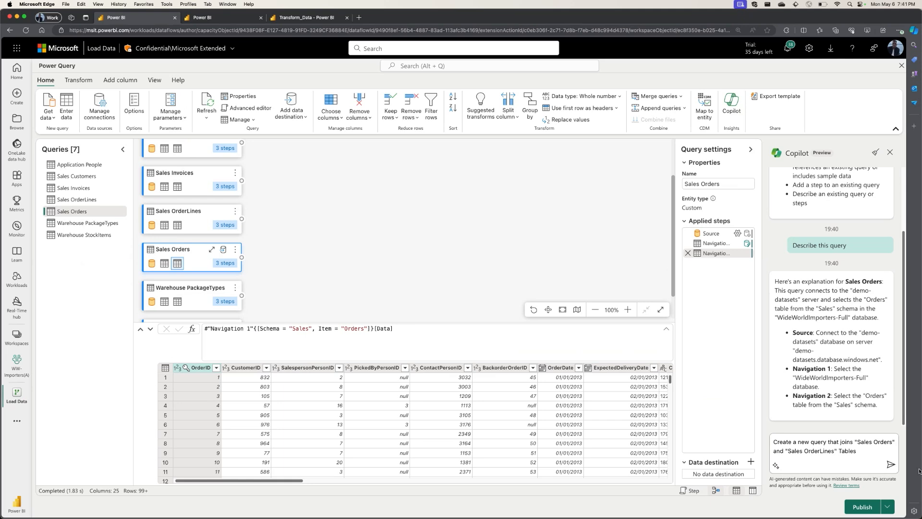
{"action": "left_click", "coordinate": [892, 465]}
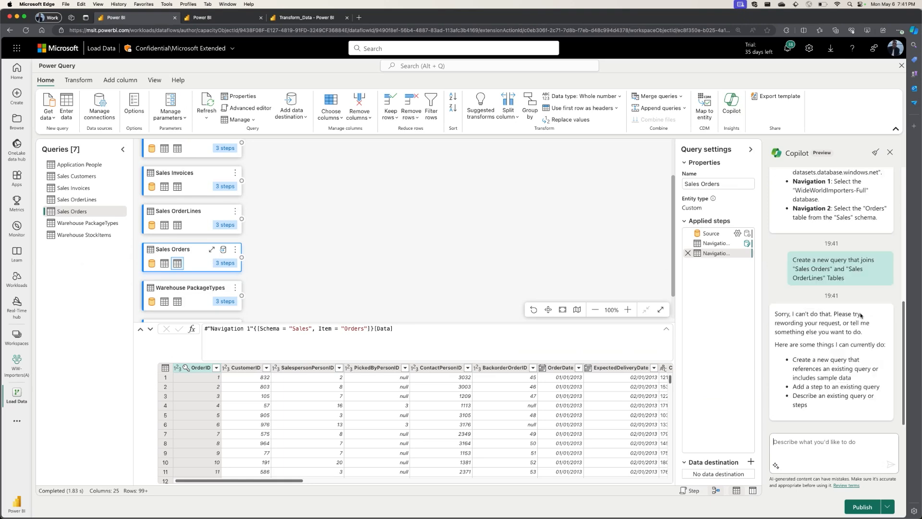
Resubmit the Copilot prompt to create a new query joining the "Sales Orders" and "Sales OrderLines" tables.
{"action": "left_click", "coordinate": [187, 228]}
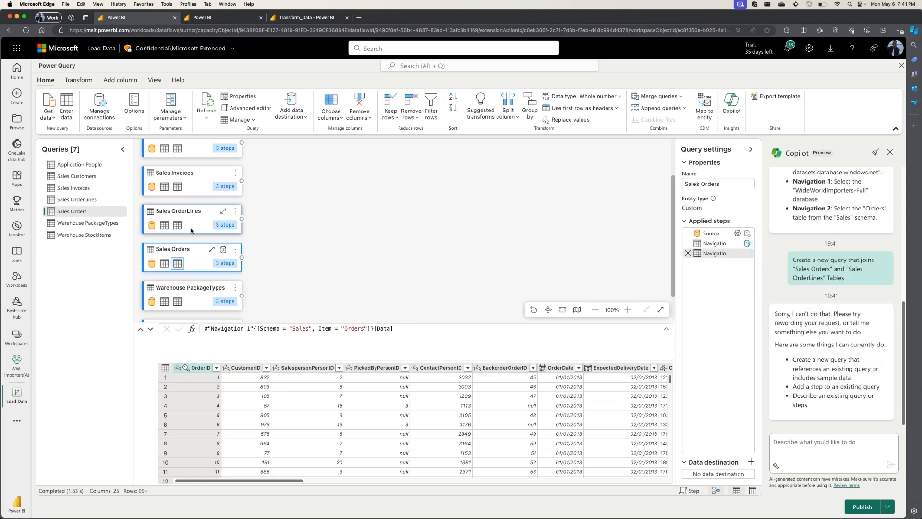
{"action": "left_click", "coordinate": [780, 446]}
{"action": "type", "text": "Create a new query that joins \"Sales Orders\" and \"Sales OrderLines\" Tables"}
{"action": "key", "text": "Return"}
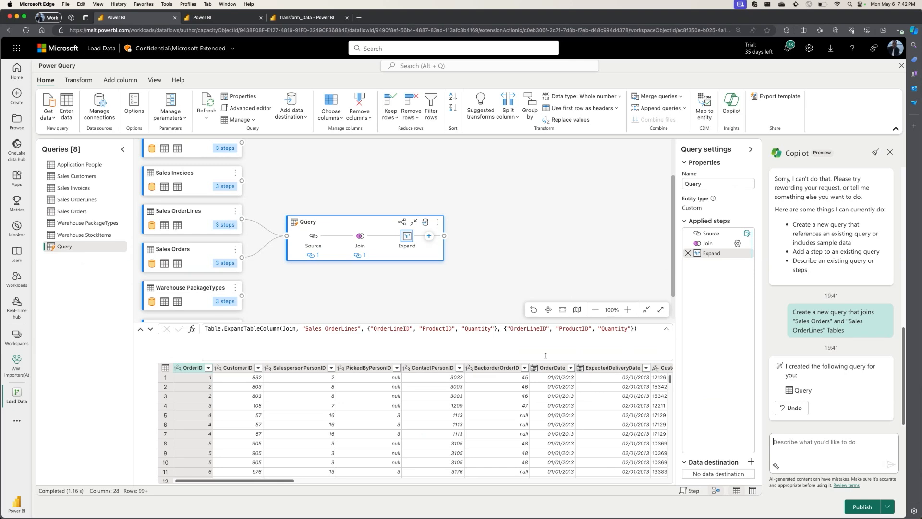
Ask Copilot to "Create a new query to Join the "Sales Customers" table and Query", submitting the prompt a second time.
{"action": "left_click", "coordinate": [773, 442]}
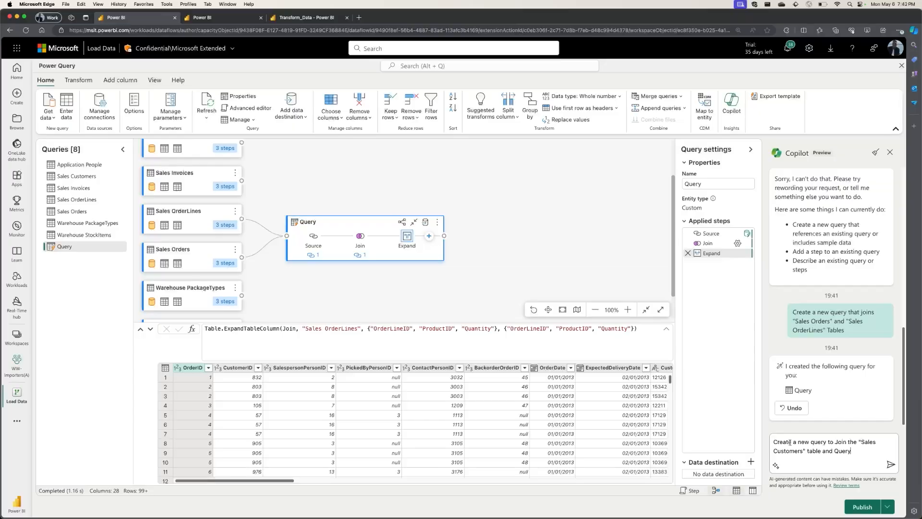
{"action": "key", "text": "Return"}
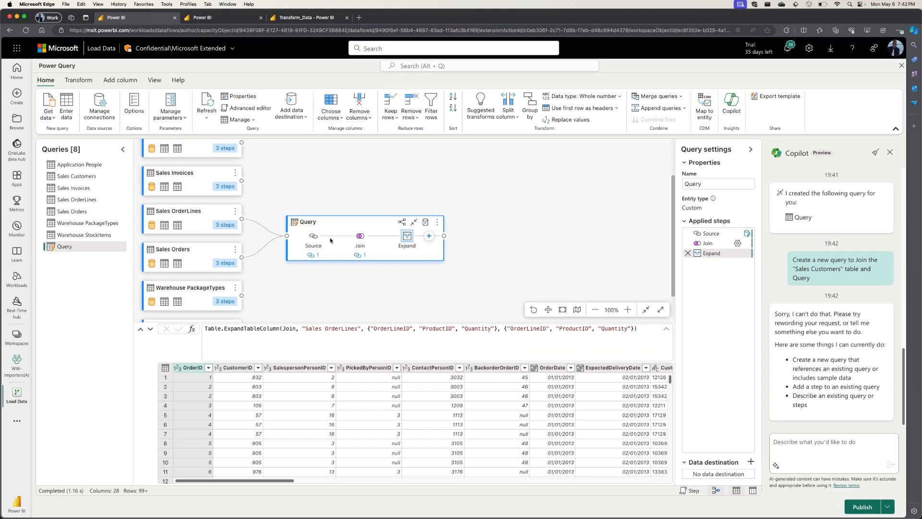
{"action": "left_click", "coordinate": [807, 452]}
{"action": "type", "text": "Create a new query to Join the \"Sales Customers\" table and Query"}
{"action": "key", "text": "Return"}
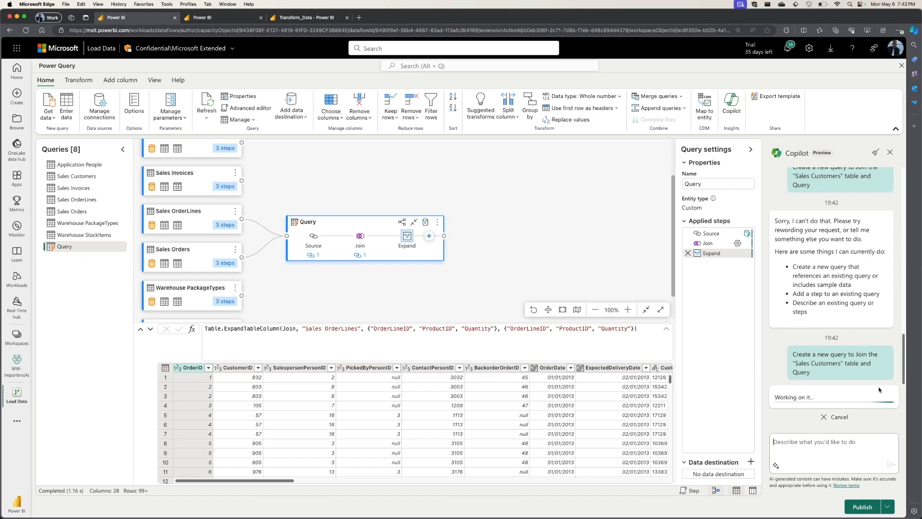
Undo Copilot's creation of the query that joins Sales Customers with Query.
{"action": "mouse_move", "coordinate": [229, 226]}
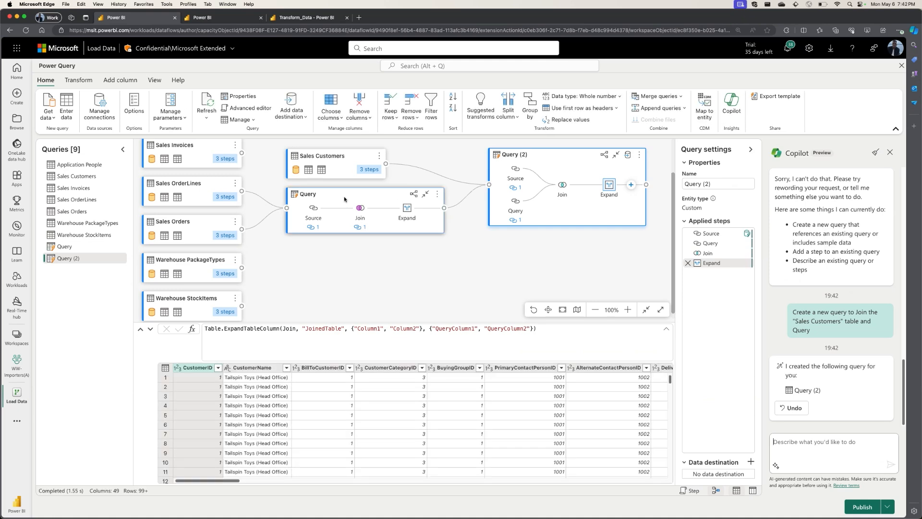
{"action": "scroll", "coordinate": [248, 216], "scroll_direction": "up", "scroll_amount": 1}
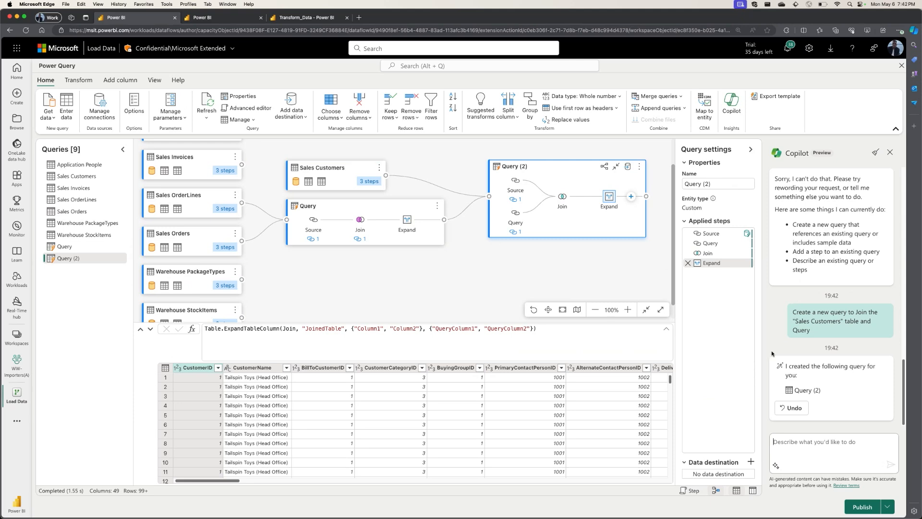
{"action": "left_click", "coordinate": [784, 409]}
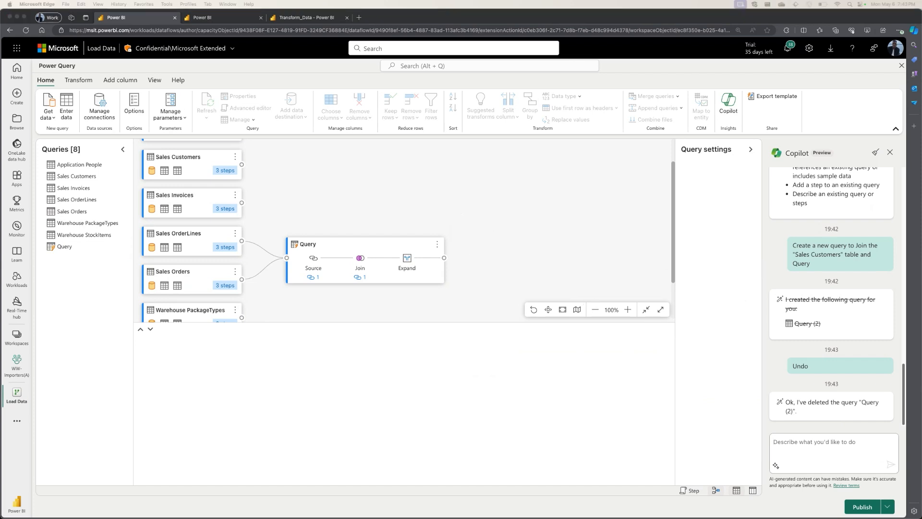
Select the query that joins Sales Orders and Sales OrderLines and rename it OrderDetails.
{"action": "scroll", "coordinate": [483, 230], "scroll_direction": "down", "scroll_amount": 2}
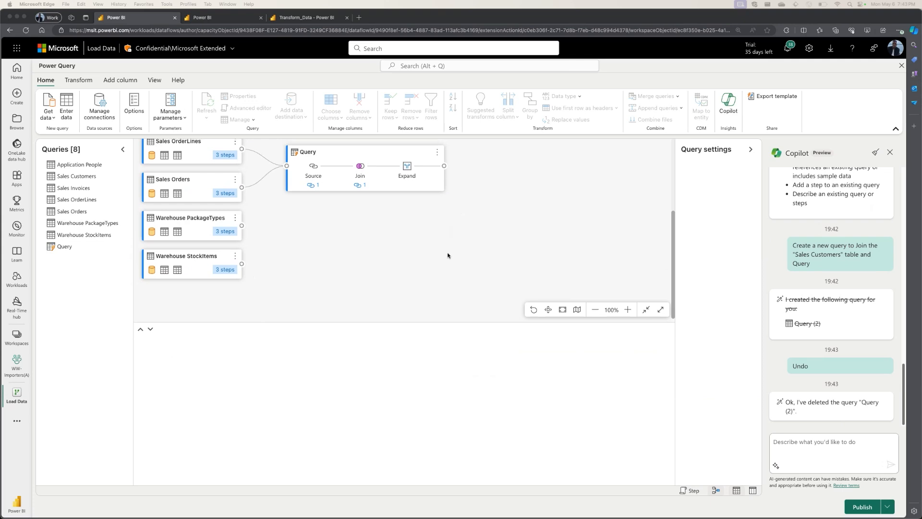
{"action": "scroll", "coordinate": [389, 205], "scroll_direction": "up", "scroll_amount": 1}
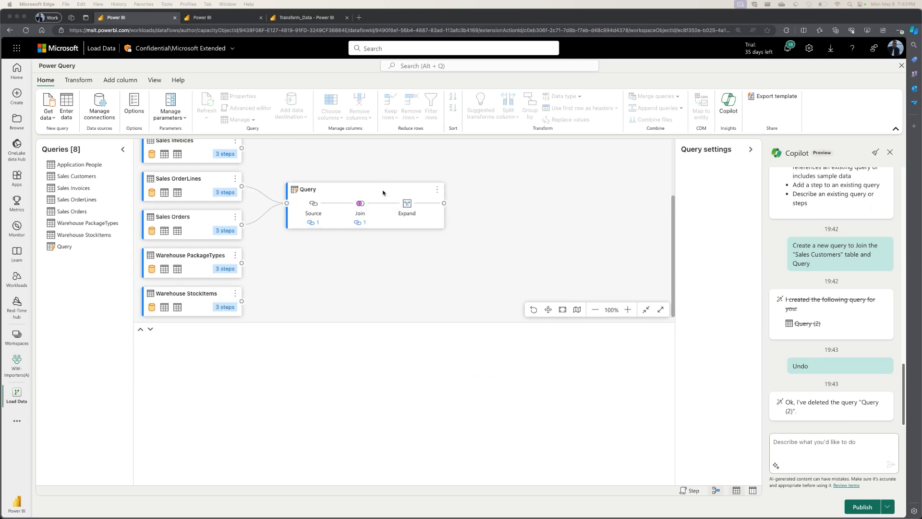
{"action": "scroll", "coordinate": [379, 190], "scroll_direction": "up", "scroll_amount": 2}
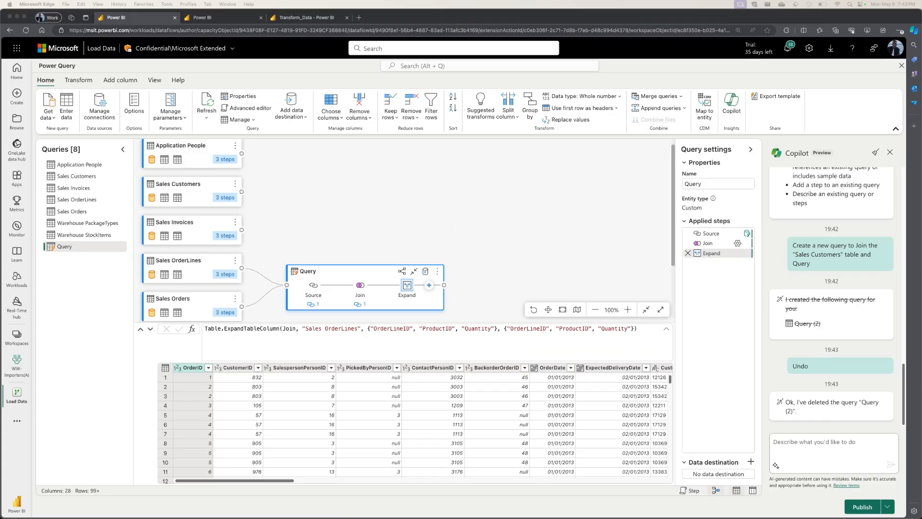
{"action": "double_click", "coordinate": [694, 184]}
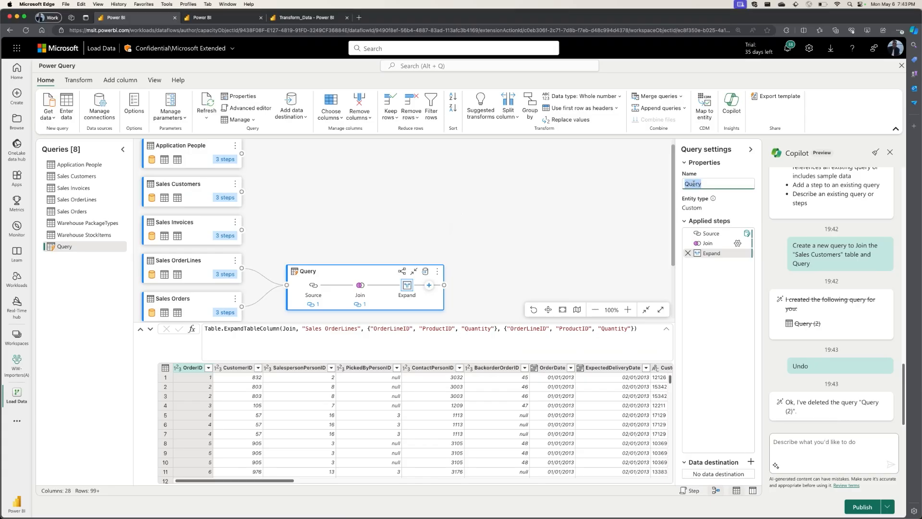
{"action": "type", "text": "OrderDetails"}
{"action": "key", "text": "Return"}
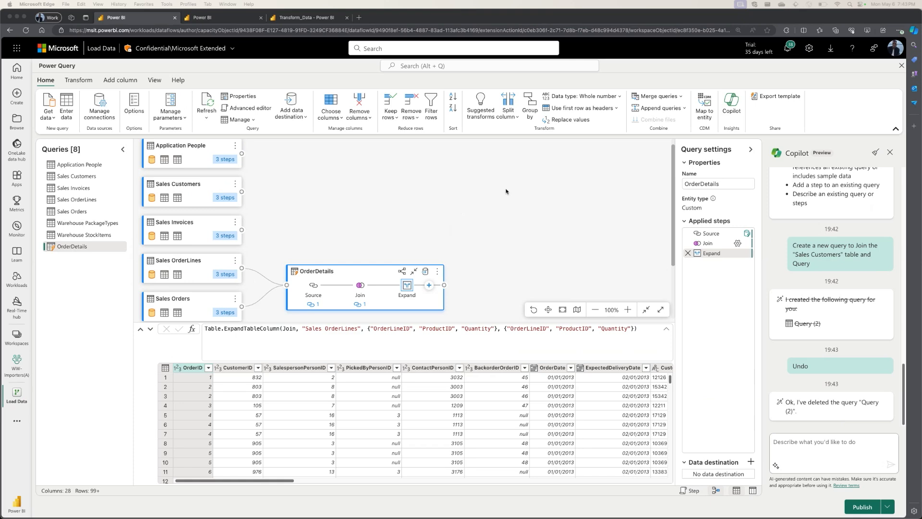
Add a Choose columns step to OrderDetails, clear all columns, and select OrderID, CustomerID and OrderDate to keep.
{"action": "scroll", "coordinate": [430, 235], "scroll_direction": "down", "scroll_amount": 2}
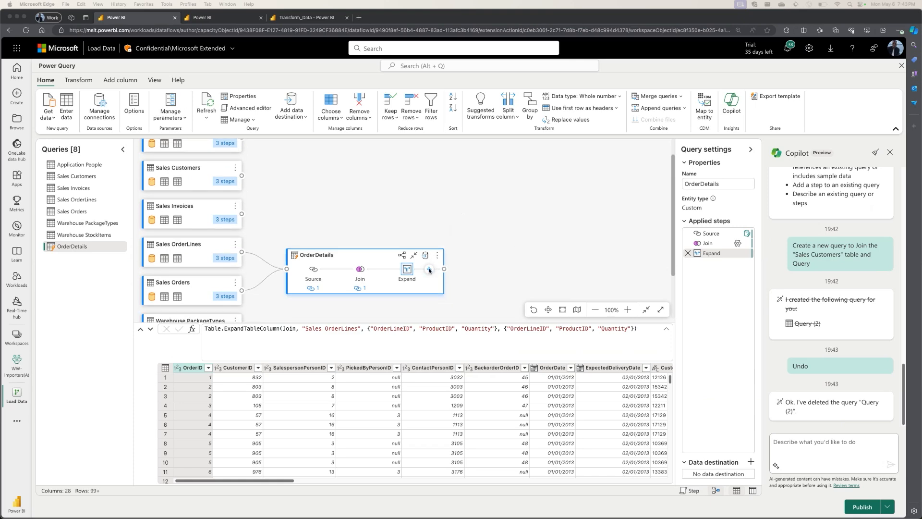
{"action": "left_click", "coordinate": [429, 270]}
{"action": "left_click", "coordinate": [429, 270]}
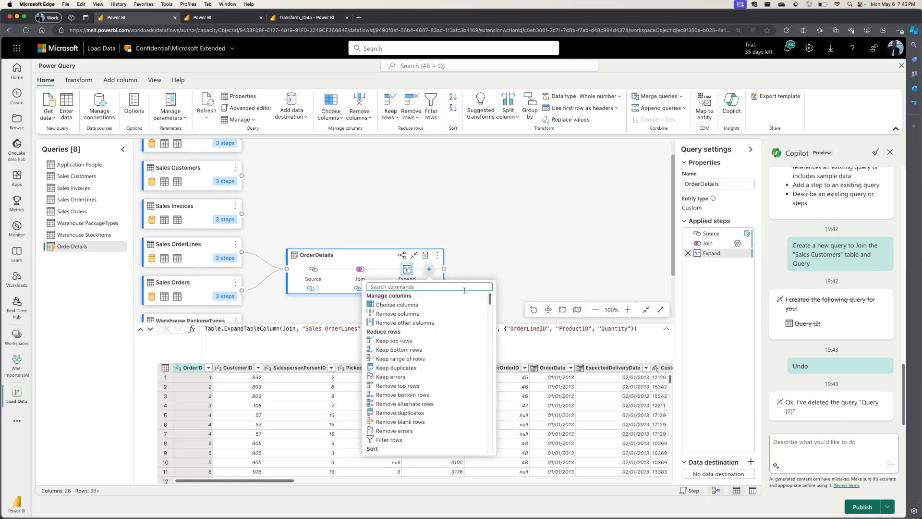
{"action": "left_click", "coordinate": [396, 306]}
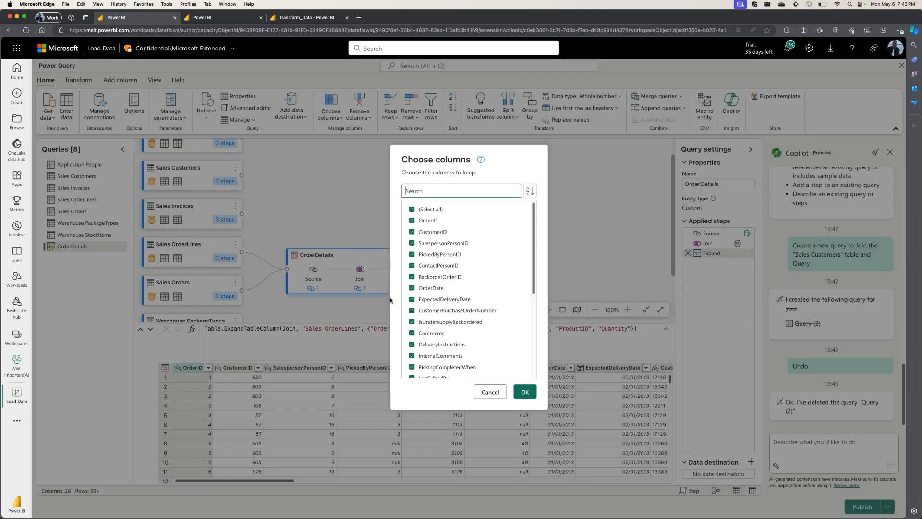
{"action": "left_click", "coordinate": [417, 209]}
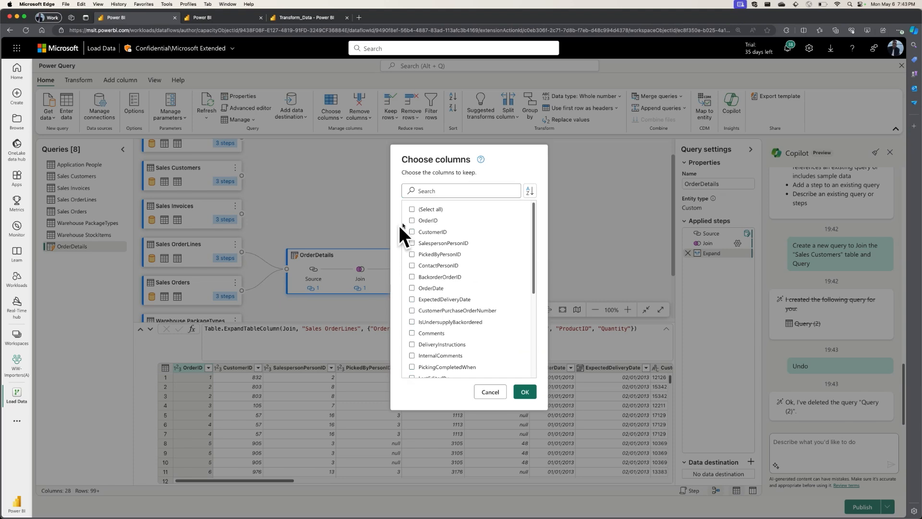
{"action": "left_click", "coordinate": [412, 232]}
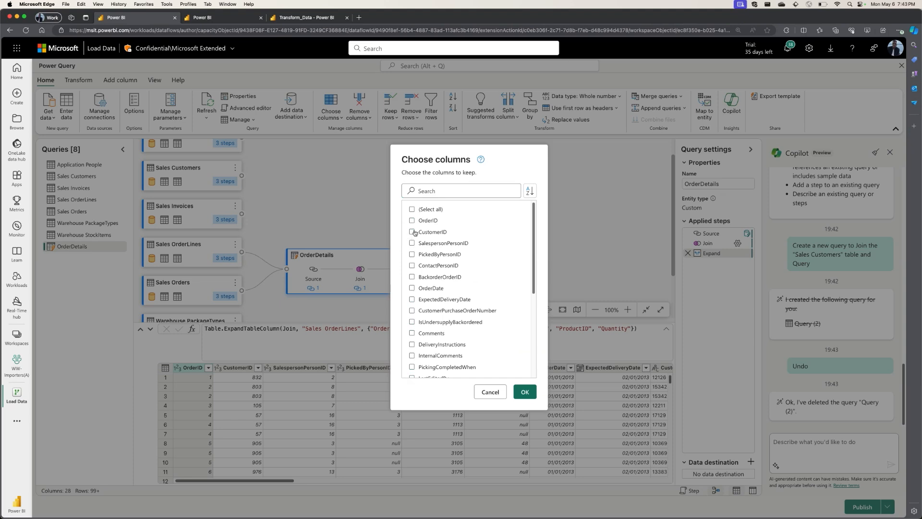
{"action": "left_click", "coordinate": [412, 288]}
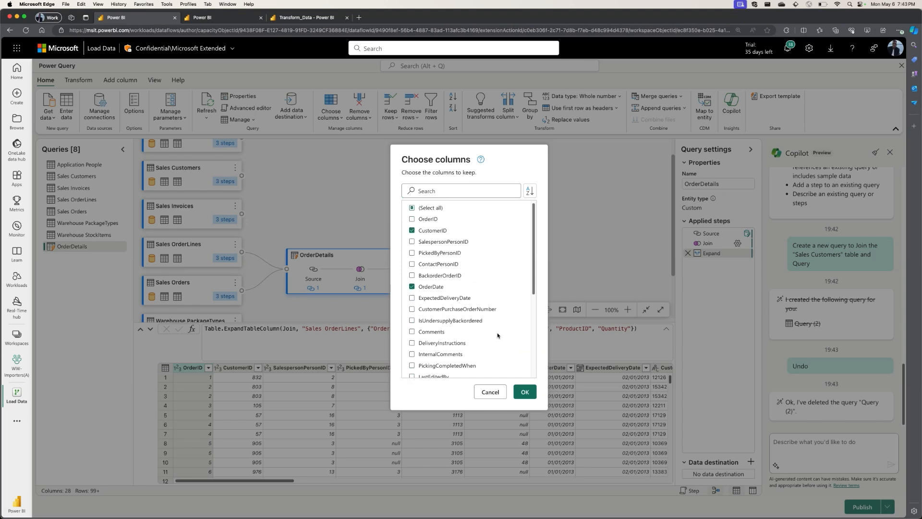
{"action": "left_click", "coordinate": [423, 222]}
Search the column list for "sale", add SalespersonPersonID to the columns to keep, and clear the search.
{"action": "left_click", "coordinate": [462, 192]}
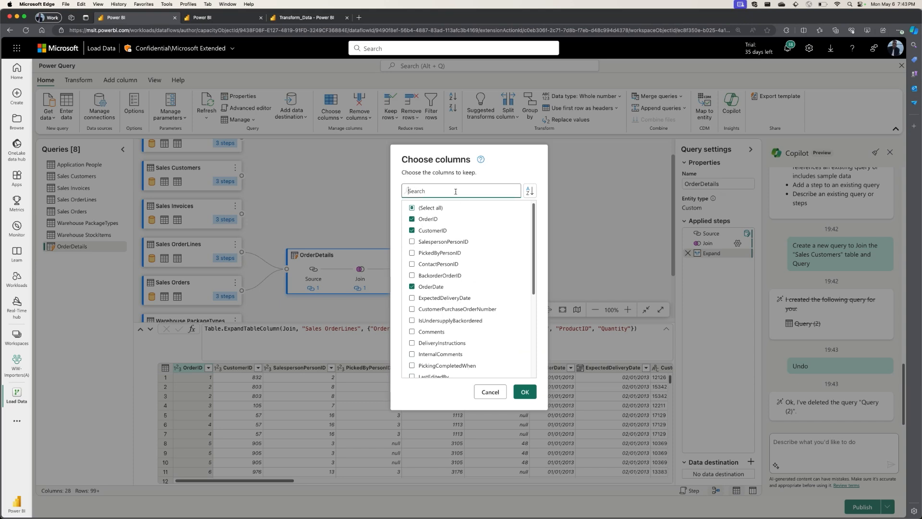
{"action": "type", "text": "sale"}
{"action": "left_click", "coordinate": [460, 222]}
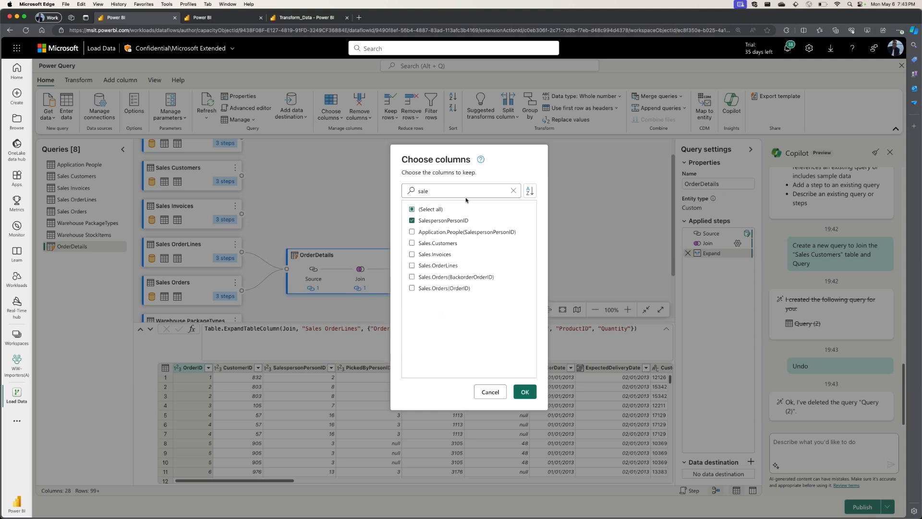
{"action": "left_click", "coordinate": [470, 191]}
{"action": "key", "text": "BackSpace"}
{"action": "key", "text": "BackSpace"}
{"action": "key", "text": "BackSpace"}
{"action": "key", "text": "BackSpace"}
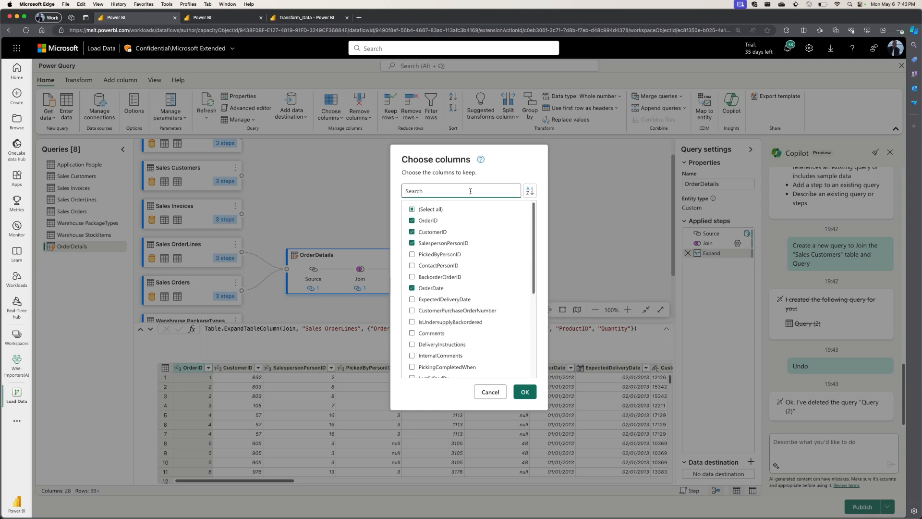
{"action": "type", "text": "orde"}
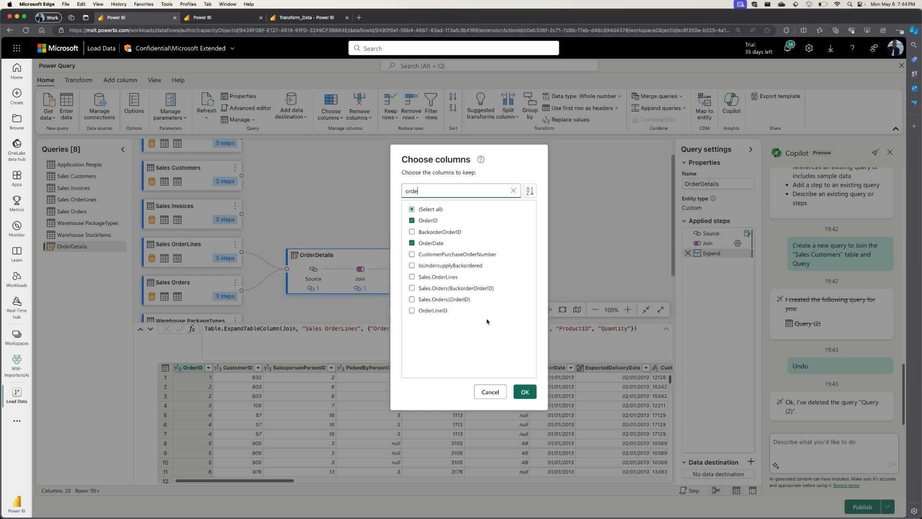
{"action": "left_click", "coordinate": [437, 191]}
{"action": "key", "text": "BackSpace"}
{"action": "key", "text": "BackSpace"}
{"action": "key", "text": "BackSpace"}
{"action": "key", "text": "BackSpace"}
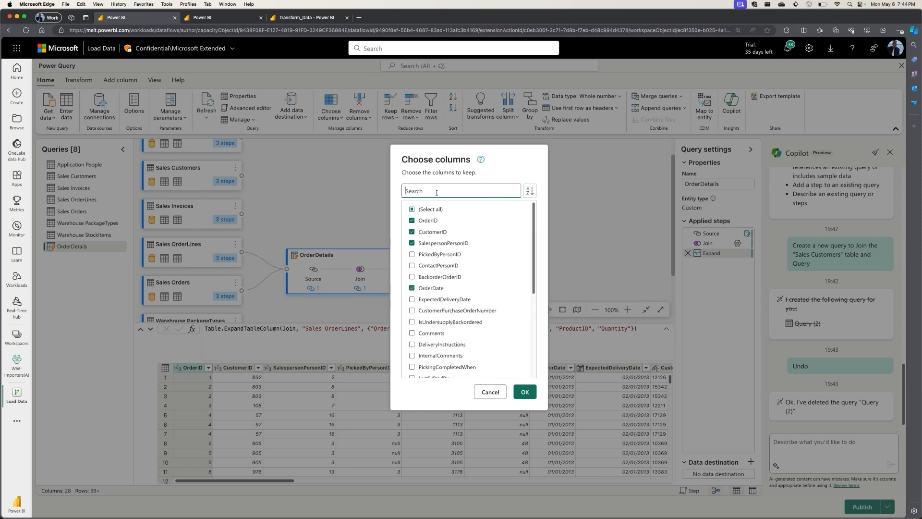
Find and add Quantity and OrderLineID to the columns to keep, and apply the column selection.
{"action": "type", "text": "qua"}
{"action": "left_click", "coordinate": [427, 221]}
{"action": "left_click", "coordinate": [439, 189]}
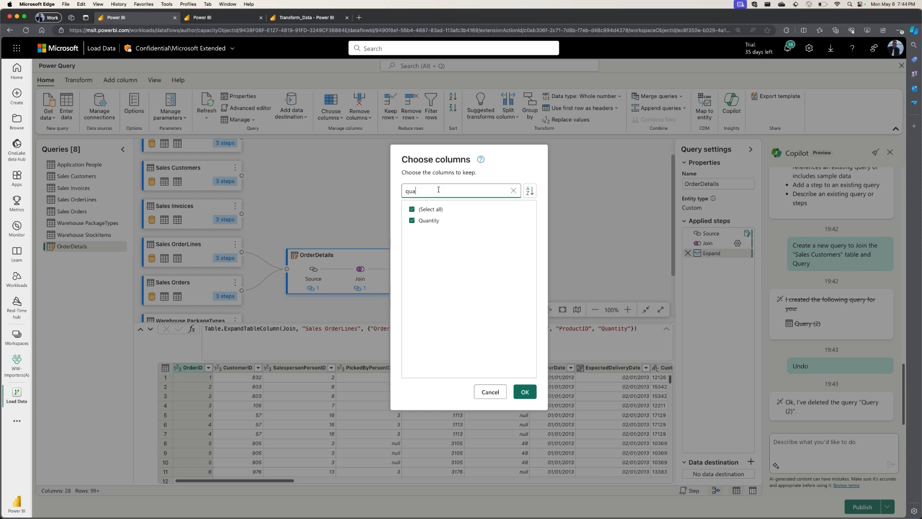
{"action": "key", "text": "BackSpace"}
{"action": "key", "text": "BackSpace"}
{"action": "key", "text": "BackSpace"}
{"action": "type", "text": "orde"}
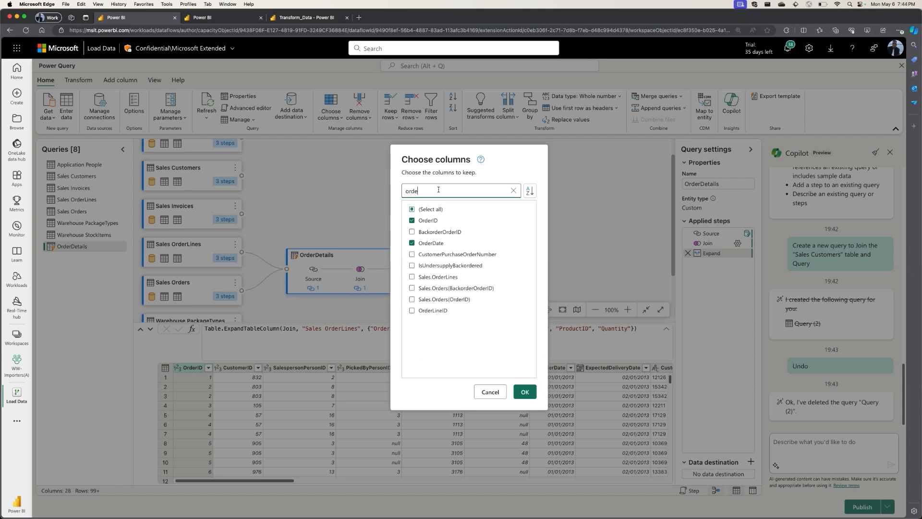
{"action": "left_click", "coordinate": [443, 311]}
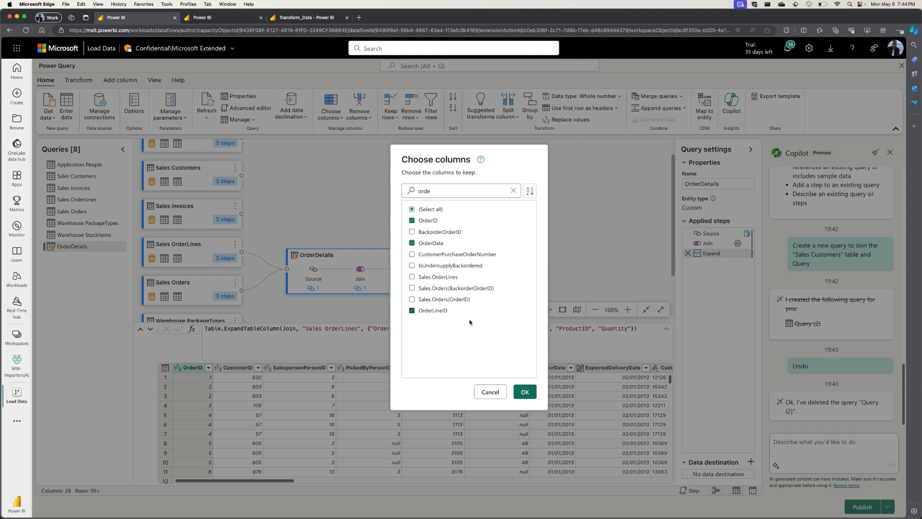
{"action": "left_click", "coordinate": [524, 393]}
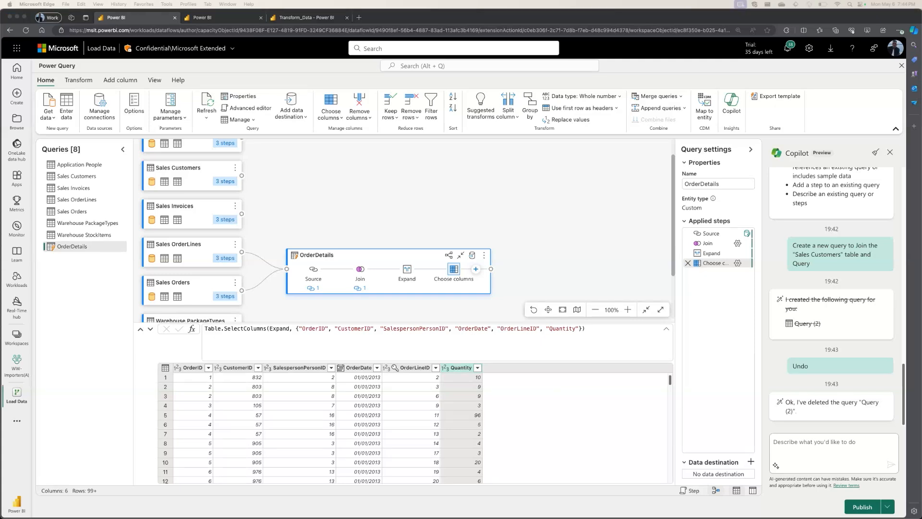
Ask Copilot to "Only keep the orders where the Quantity was greater than 1".
{"action": "scroll", "coordinate": [605, 245], "scroll_direction": "down", "scroll_amount": 1}
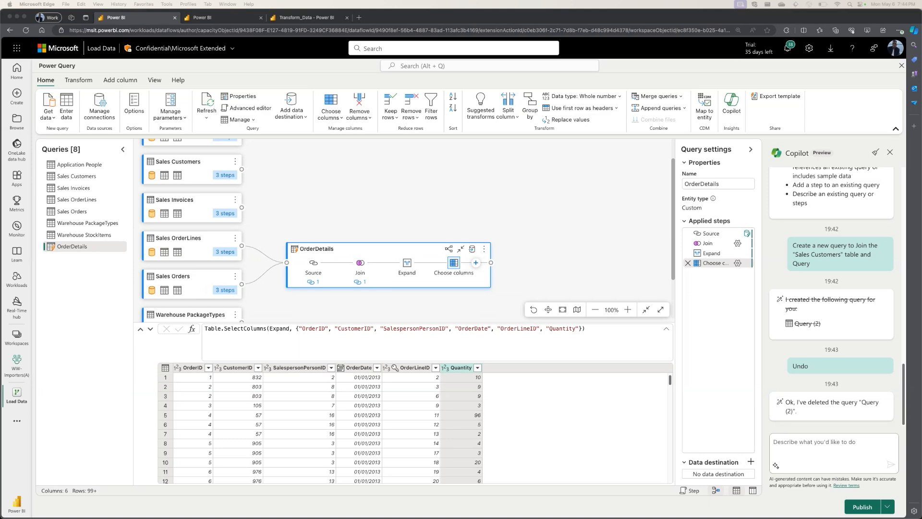
{"action": "left_click", "coordinate": [880, 472]}
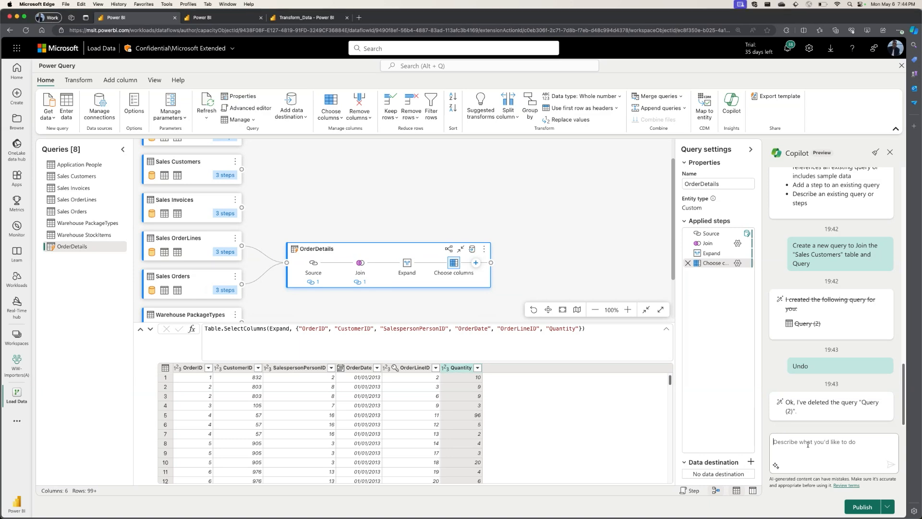
{"action": "type", "text": "Only keep the orders where the Quantity was greater than 1"}
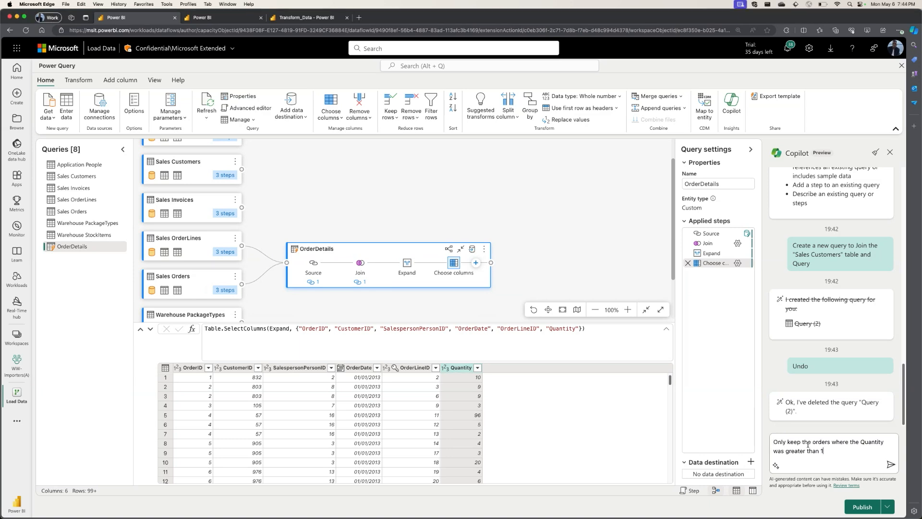
{"action": "left_click", "coordinate": [891, 464]}
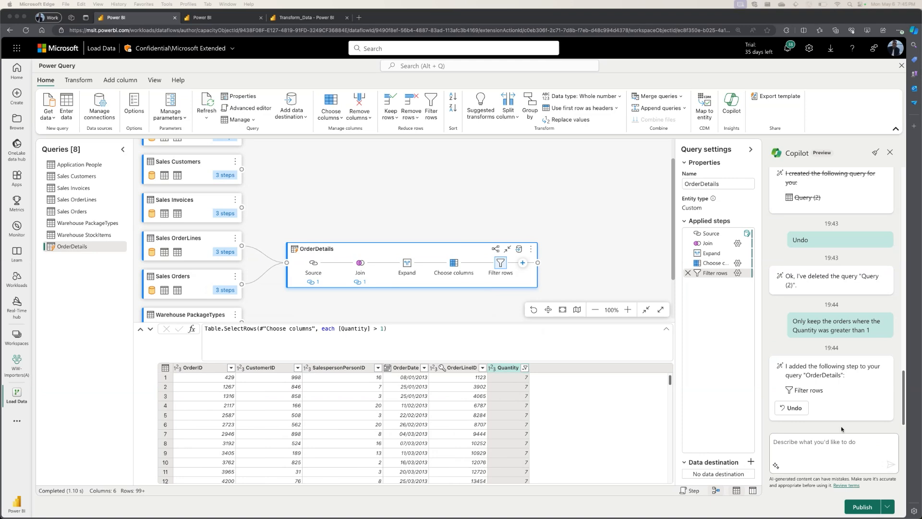
Ask Copilot to "Rename the columns to a more readable format with spaces between words" and look over the resulting table.
{"action": "left_click", "coordinate": [813, 446]}
{"action": "key", "text": "super+v"}
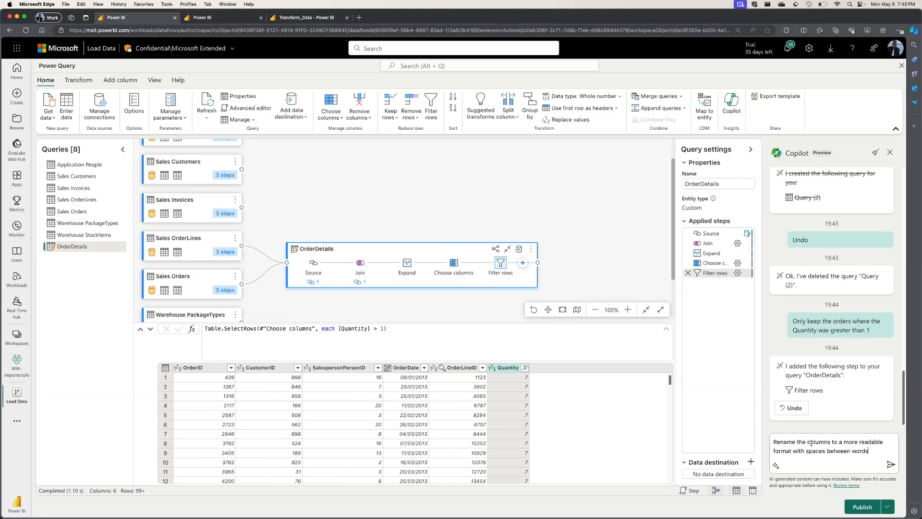
{"action": "key", "text": "Return"}
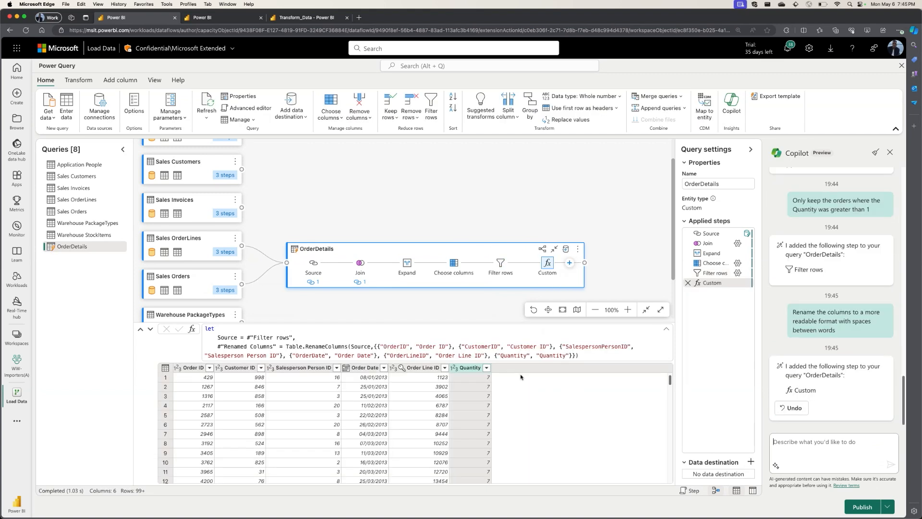
{"action": "scroll", "coordinate": [488, 399], "scroll_direction": "down", "scroll_amount": 1}
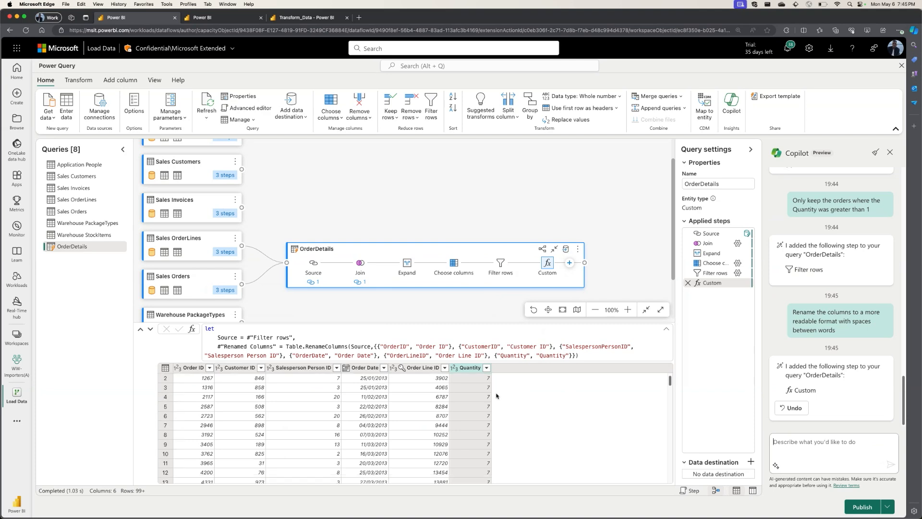
{"action": "scroll", "coordinate": [496, 418], "scroll_direction": "up", "scroll_amount": 1}
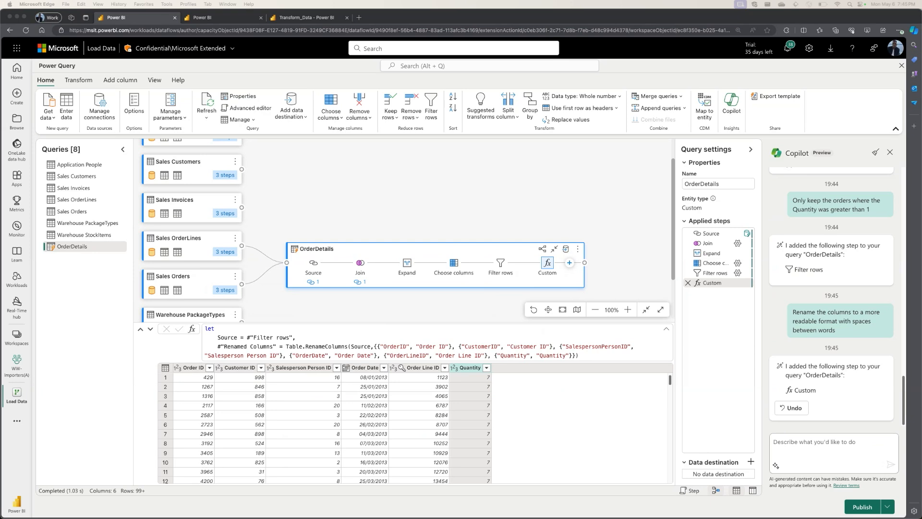
Ask Copilot to "Group the data by SalespersonPersonID and OrderDate and count the number of orders".
{"action": "left_click", "coordinate": [808, 453]}
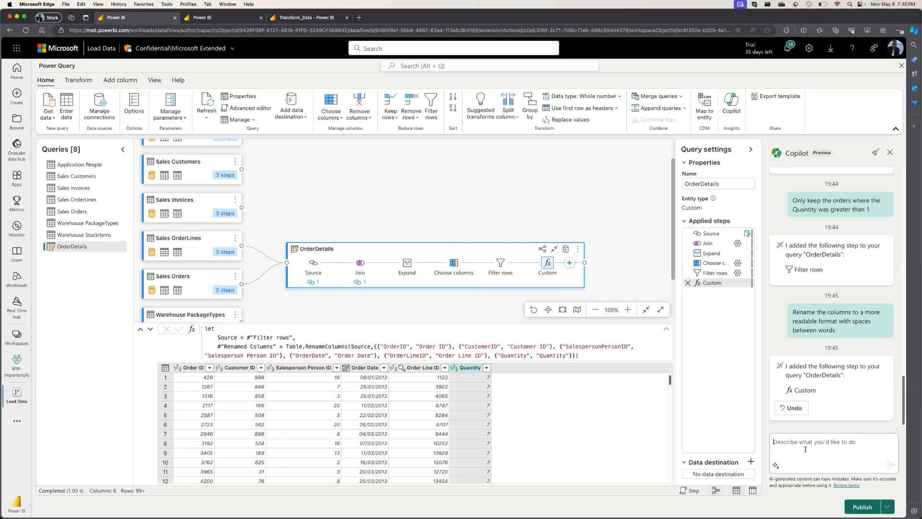
{"action": "type", "text": "Group the data by SalespersonPersonID and OrderDate and count the number of orders"}
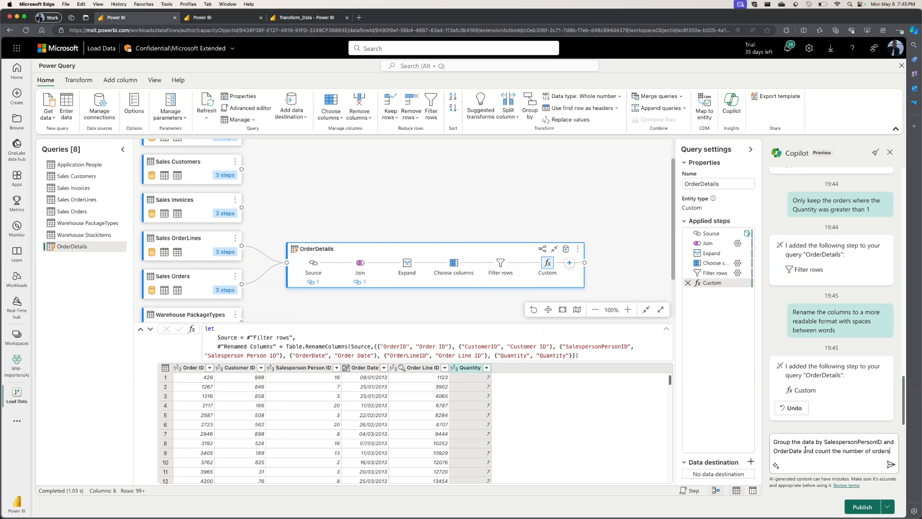
{"action": "left_click", "coordinate": [890, 464]}
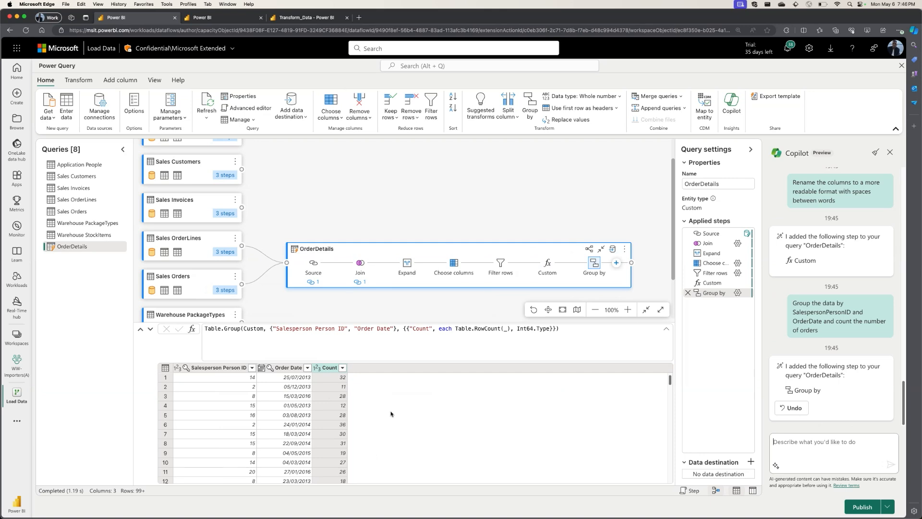
{"action": "scroll", "coordinate": [391, 414], "scroll_direction": "down", "scroll_amount": 1}
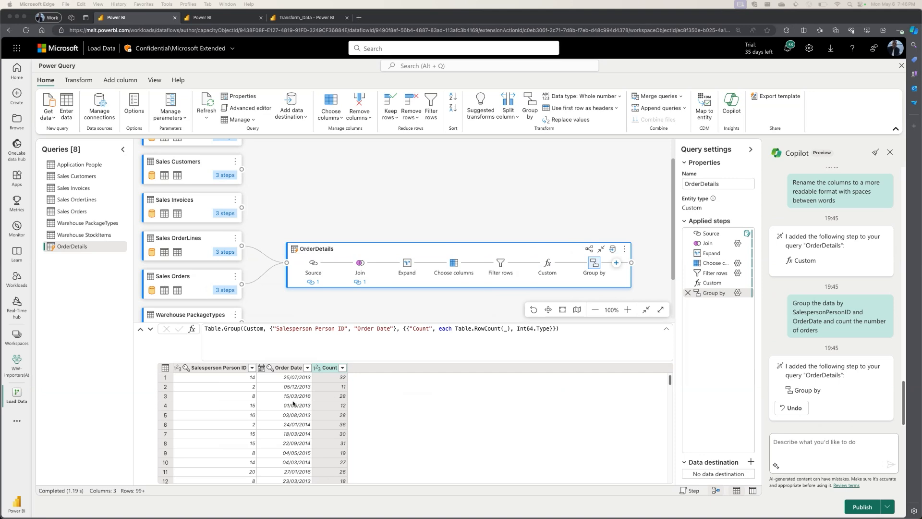
{"action": "left_click", "coordinate": [794, 445]}
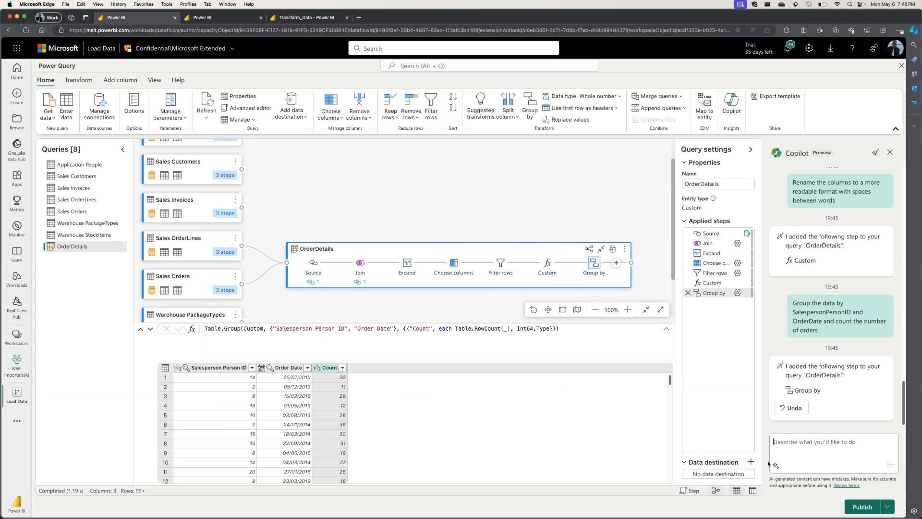
{"action": "type", "text": "Create a new query that joins the Holidays and OrderDetails tables"}
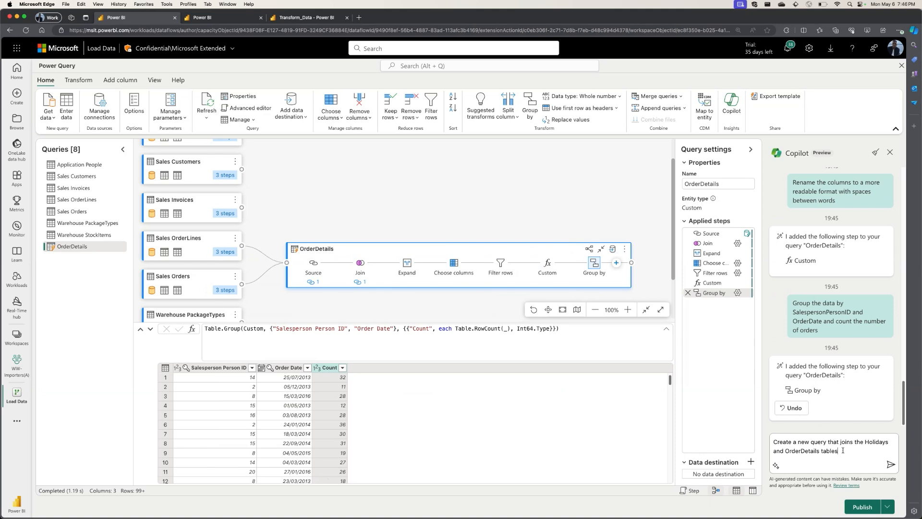
{"action": "left_click_drag", "start_coordinate": [844, 451], "coordinate": [766, 442]}
{"action": "key", "text": "super+c"}
{"action": "key", "text": "BackSpace"}
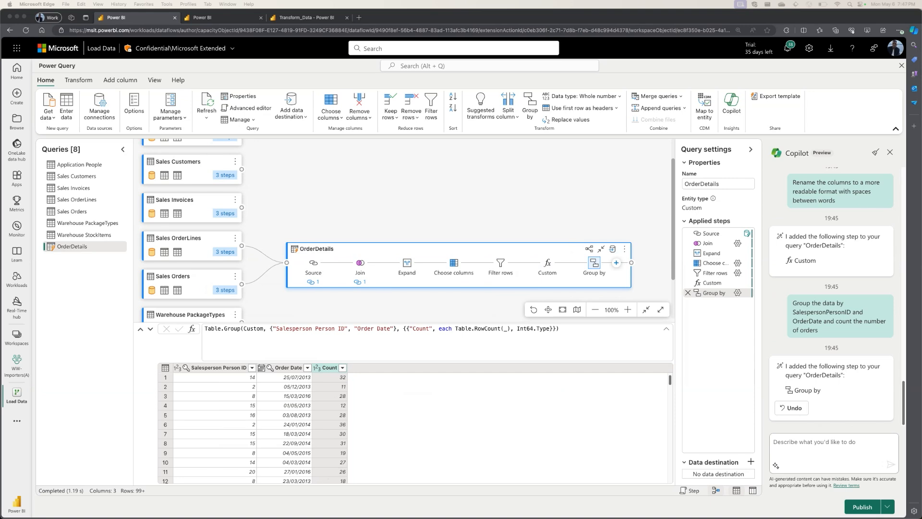
Ask Copilot to create a new query called Holidays that has a list of US holidays from 2013 to 2016 with columns for the holiday and date.
{"action": "left_click", "coordinate": [790, 445]}
{"action": "type", "text": "Create a new query called Holidays that has a list of US holidays from 2013 to 2016 with columns for the holiday and date"}
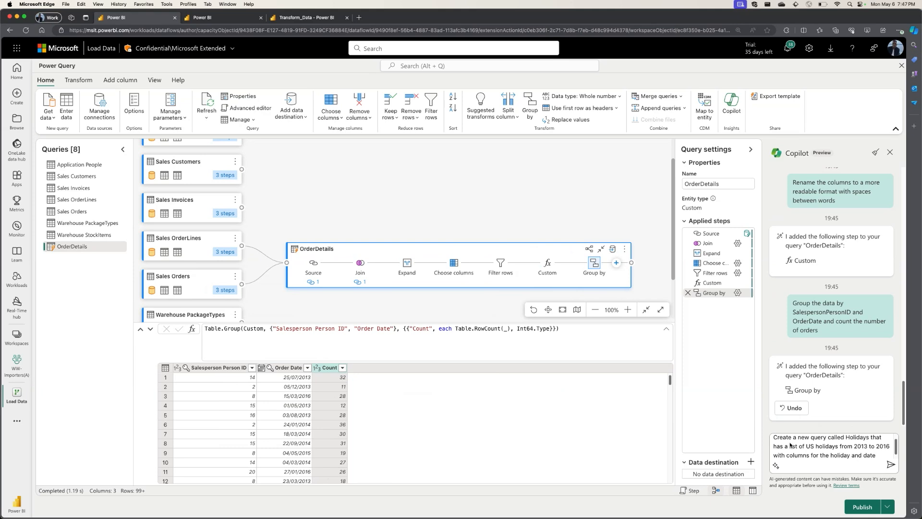
{"action": "key", "text": "Return"}
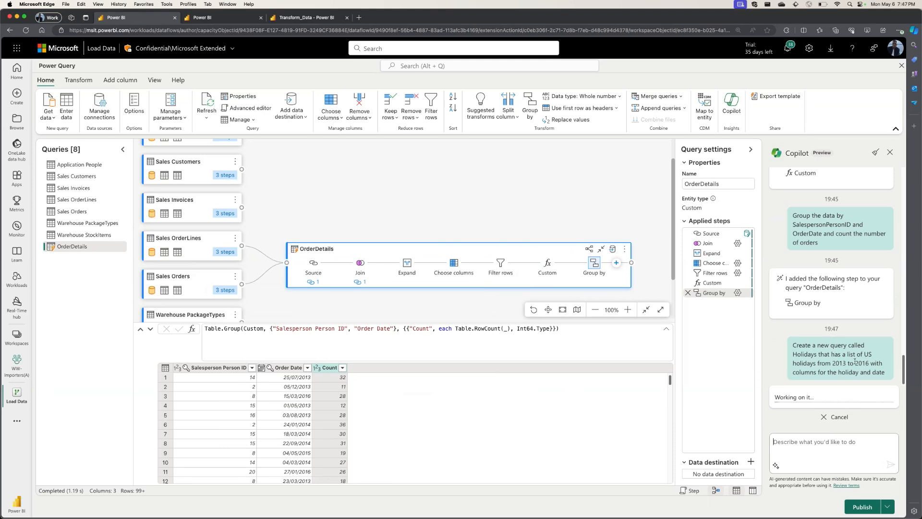
{"action": "double_click", "coordinate": [841, 363]}
{"action": "double_click", "coordinate": [859, 364]}
{"action": "scroll", "coordinate": [488, 391], "scroll_direction": "down", "scroll_amount": 2}
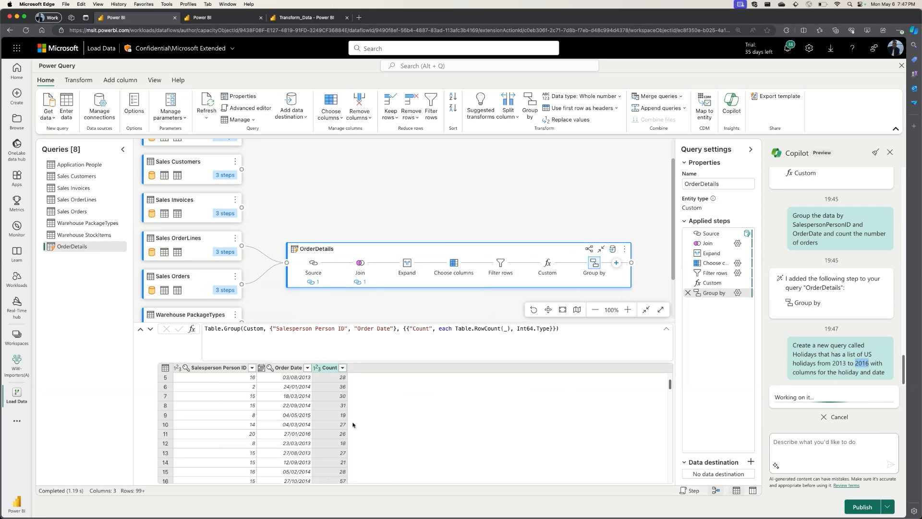
{"action": "scroll", "coordinate": [336, 422], "scroll_direction": "up", "scroll_amount": 2}
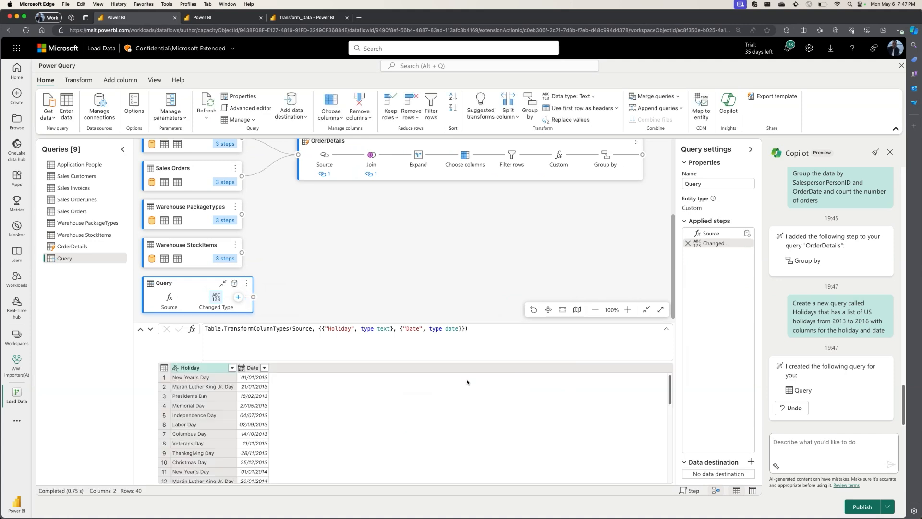
{"action": "scroll", "coordinate": [235, 418], "scroll_direction": "down", "scroll_amount": 10}
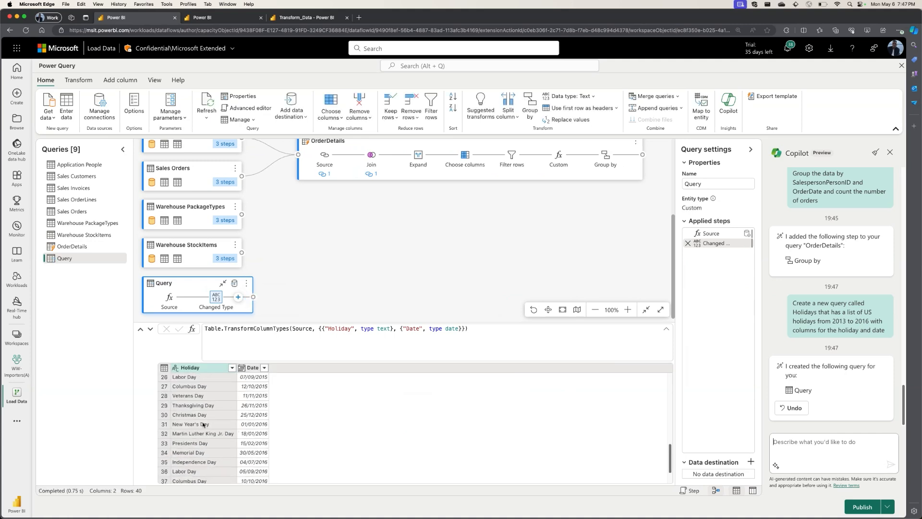
{"action": "scroll", "coordinate": [204, 426], "scroll_direction": "up", "scroll_amount": 10}
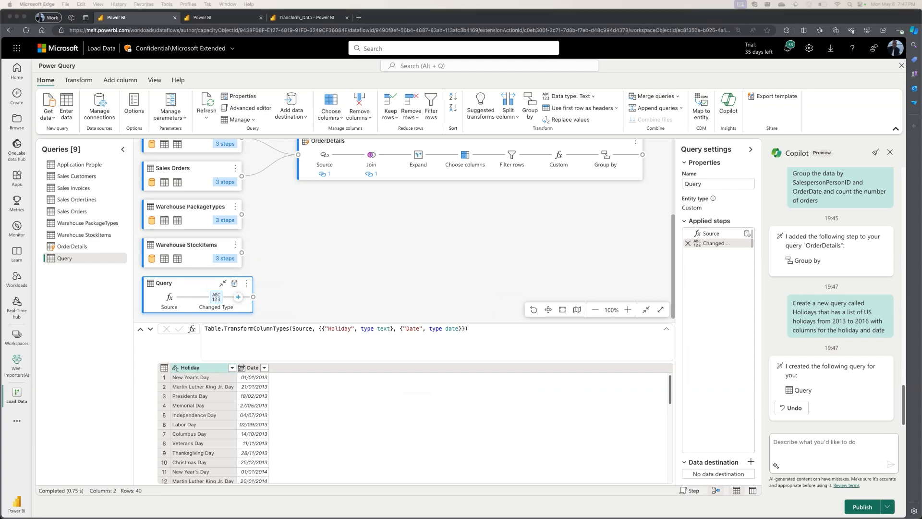
Rename the new query of US holidays to Holidays.
{"action": "left_click", "coordinate": [793, 447]}
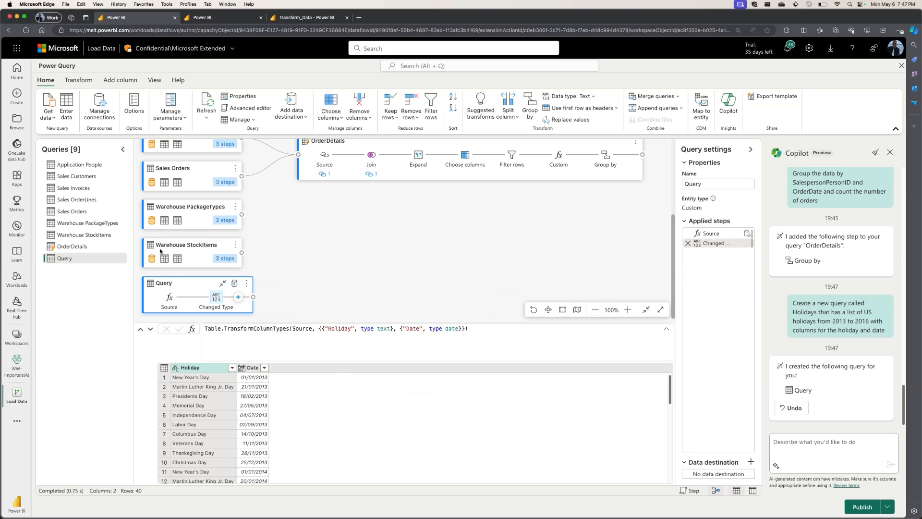
{"action": "double_click", "coordinate": [698, 185]}
{"action": "type", "text": "Holidays"}
{"action": "key", "text": "Return"}
Ask Copilot to "Create a new query that joins the Holidays and OrderDetails tables" and look over the resulting query and table.
{"action": "left_click", "coordinate": [791, 441]}
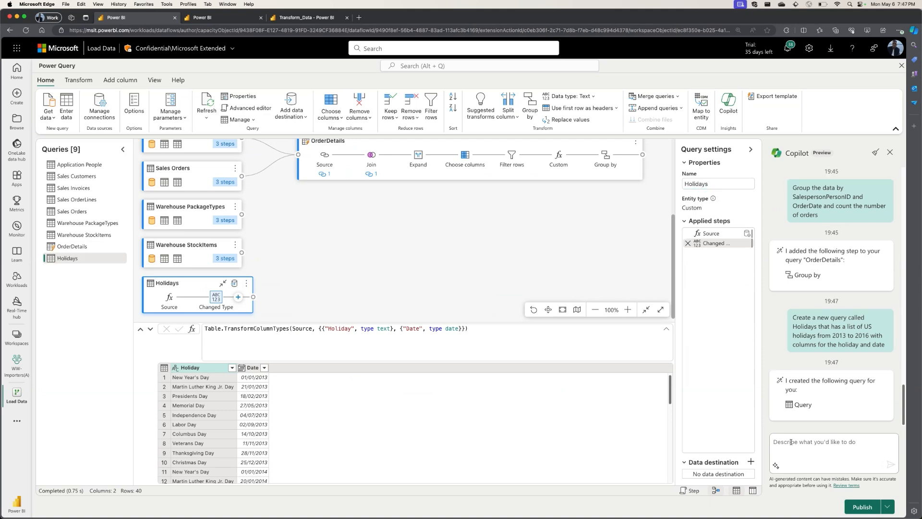
{"action": "key", "text": "super+v"}
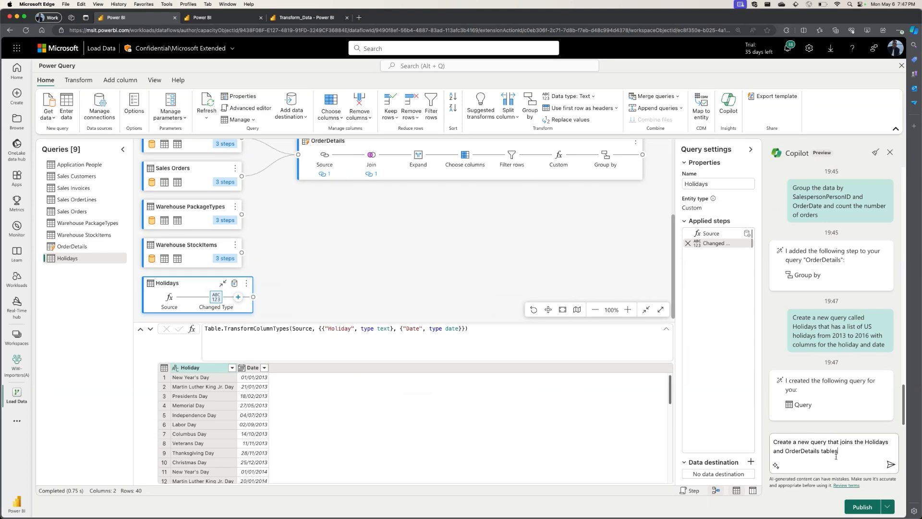
{"action": "left_click", "coordinate": [891, 464]}
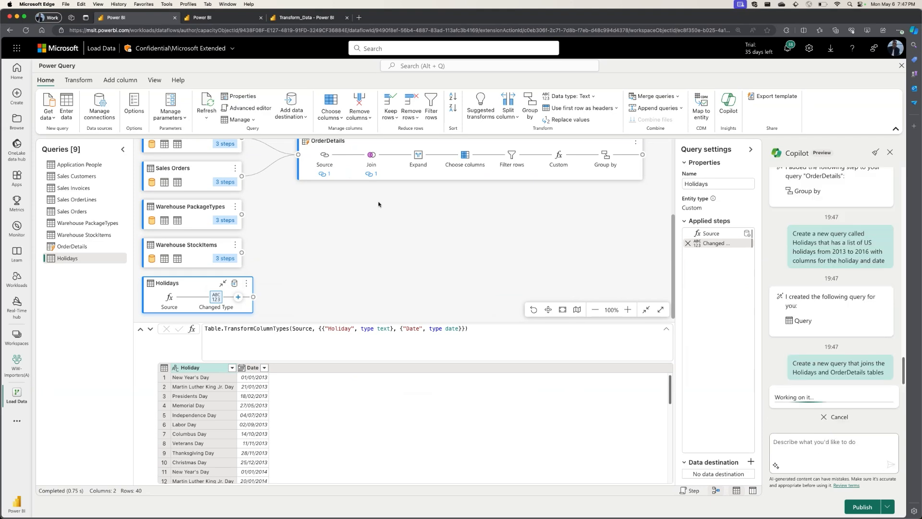
{"action": "scroll", "coordinate": [367, 231], "scroll_direction": "up", "scroll_amount": 2}
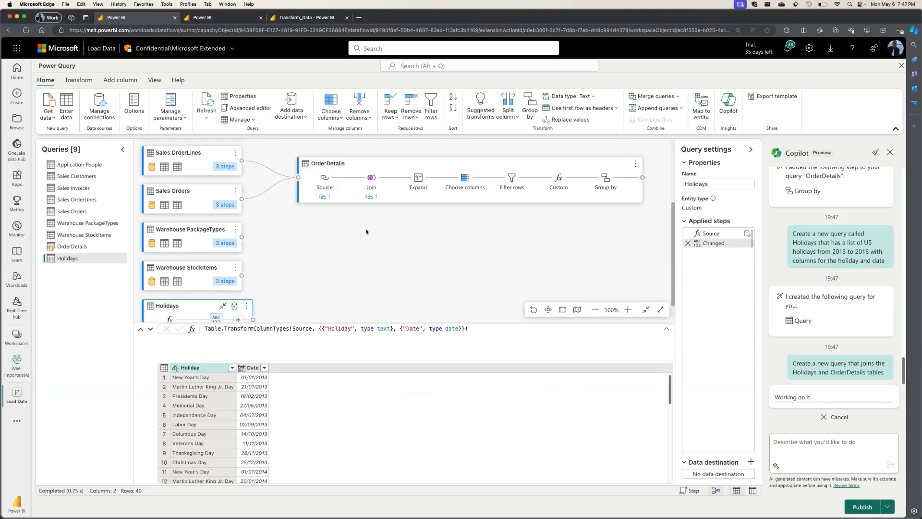
{"action": "scroll", "coordinate": [381, 257], "scroll_direction": "down", "scroll_amount": 4}
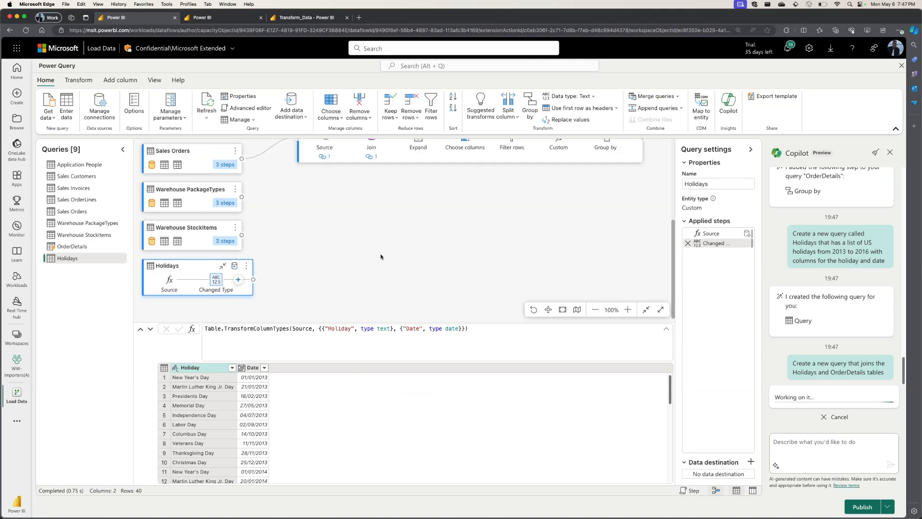
{"action": "scroll", "coordinate": [381, 257], "scroll_direction": "down", "scroll_amount": 1}
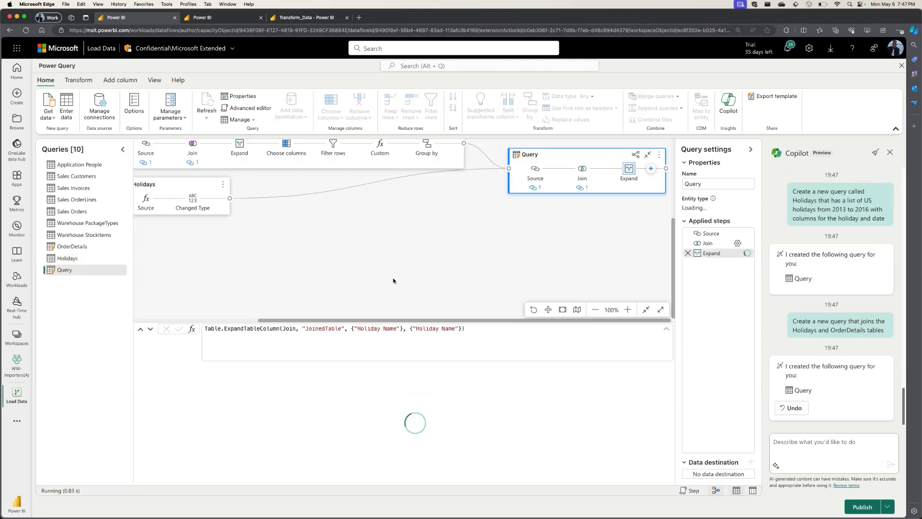
{"action": "scroll", "coordinate": [367, 422], "scroll_direction": "down", "scroll_amount": 8}
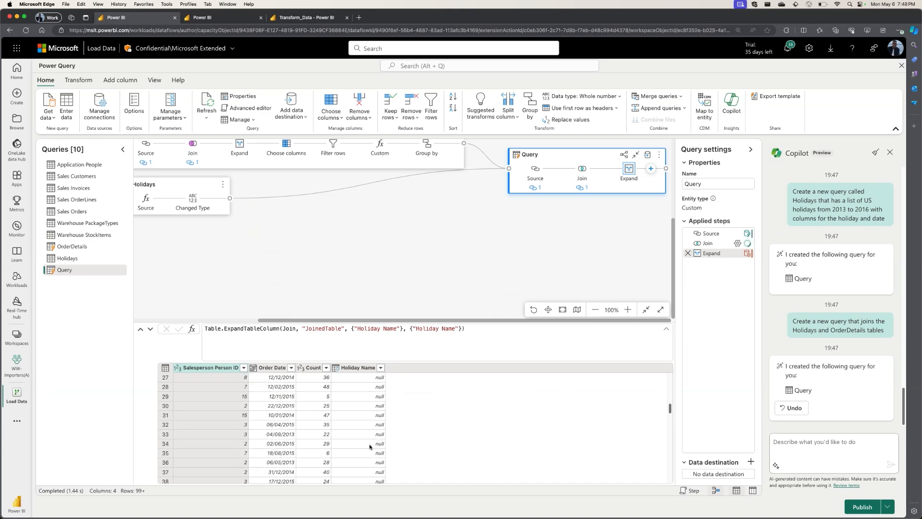
{"action": "scroll", "coordinate": [370, 447], "scroll_direction": "up", "scroll_amount": 8}
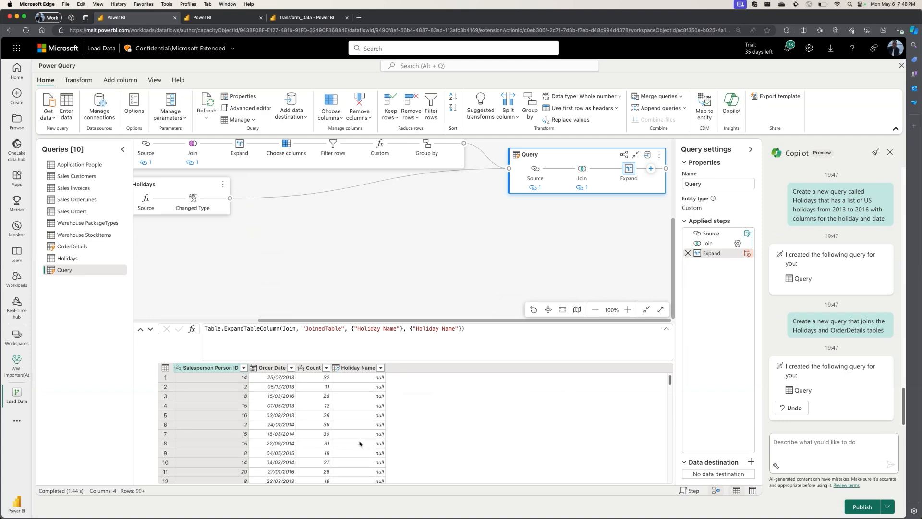
{"action": "scroll", "coordinate": [363, 406], "scroll_direction": "down", "scroll_amount": 4}
{"action": "scroll", "coordinate": [369, 409], "scroll_direction": "up", "scroll_amount": 4}
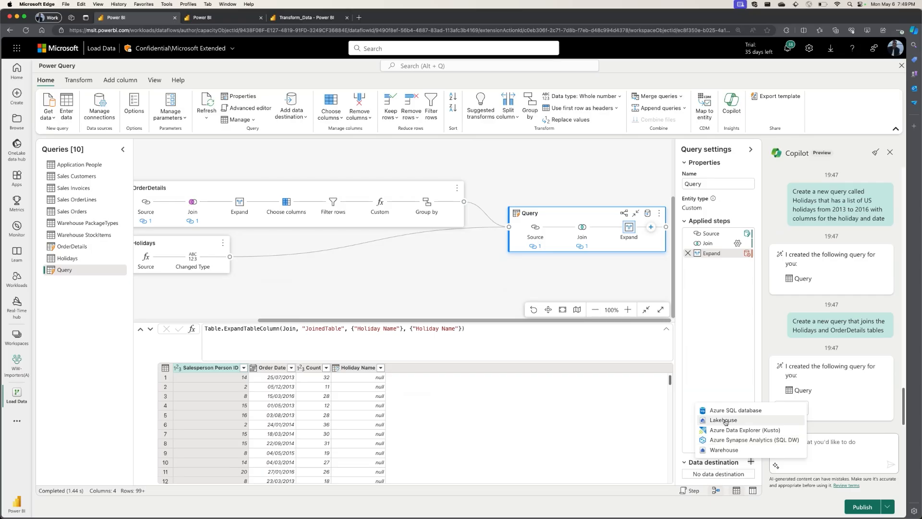
Add a Lakehouse data destination to the joined query, using the existing Lakehouse (none) connection.
{"action": "left_click", "coordinate": [723, 421]}
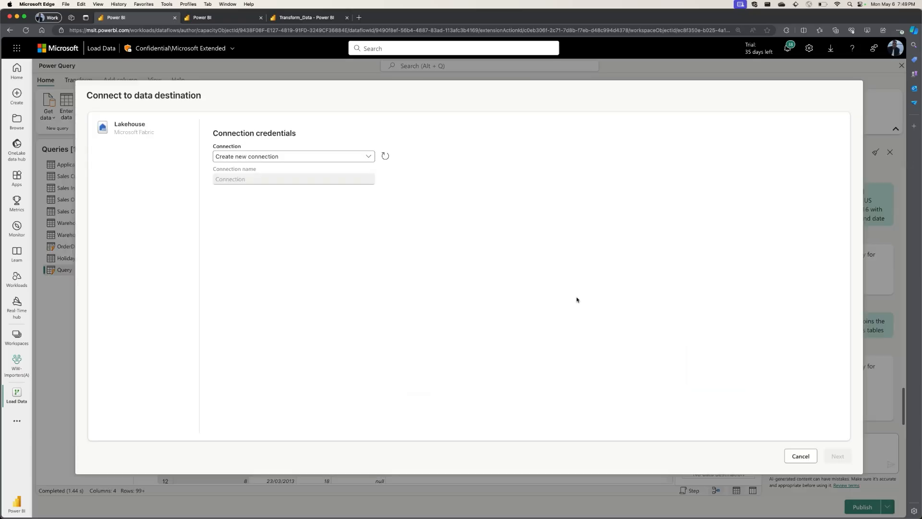
{"action": "left_click", "coordinate": [369, 158]}
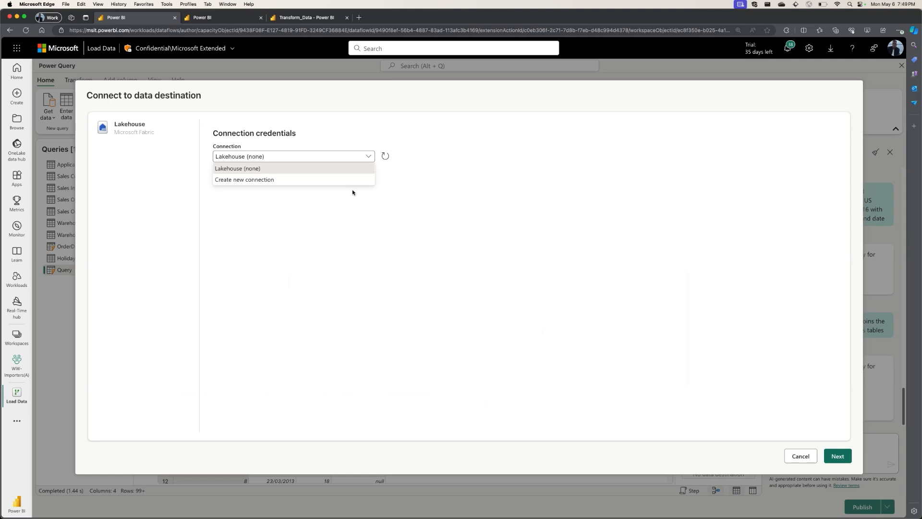
{"action": "left_click", "coordinate": [304, 171]}
{"action": "left_click", "coordinate": [845, 460]}
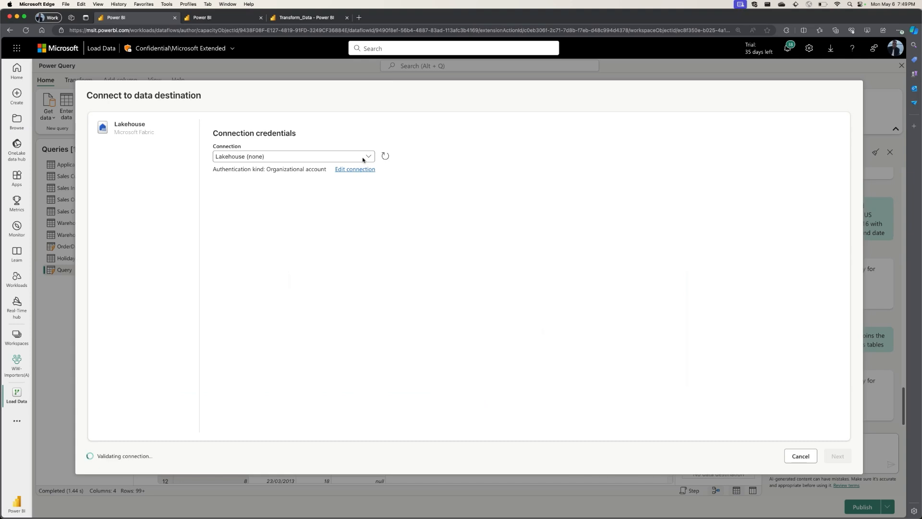
Search the destination targets for "impo" and select the importers_lakehouse in the WW-Importers(A) workspace for the new table.
{"action": "left_click", "coordinate": [162, 147]}
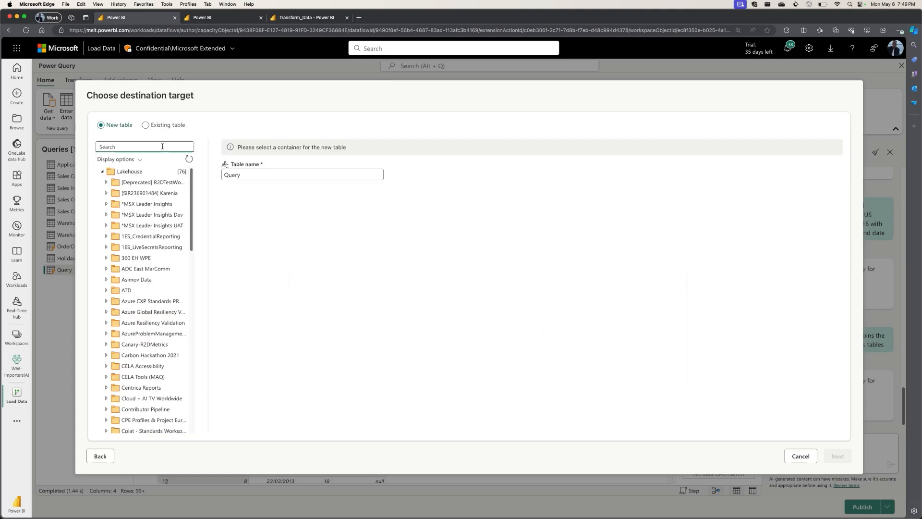
{"action": "type", "text": "impo"}
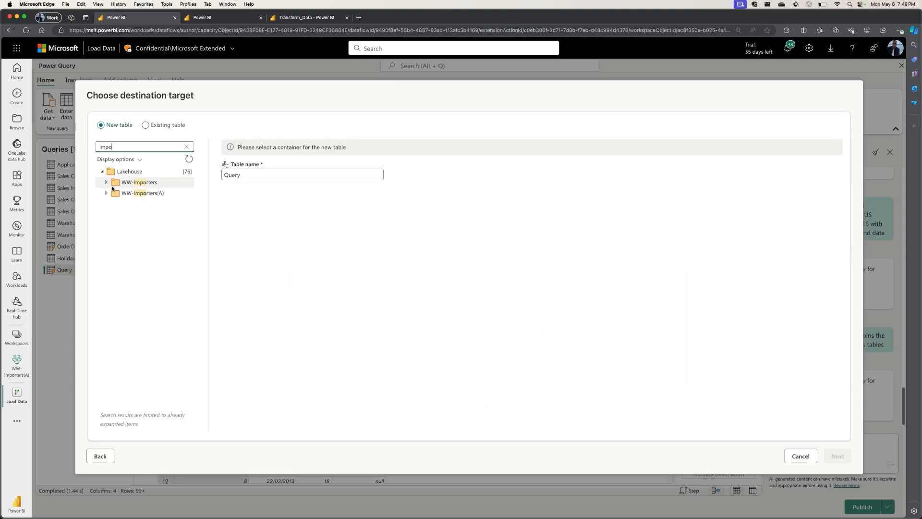
{"action": "left_click", "coordinate": [106, 192]}
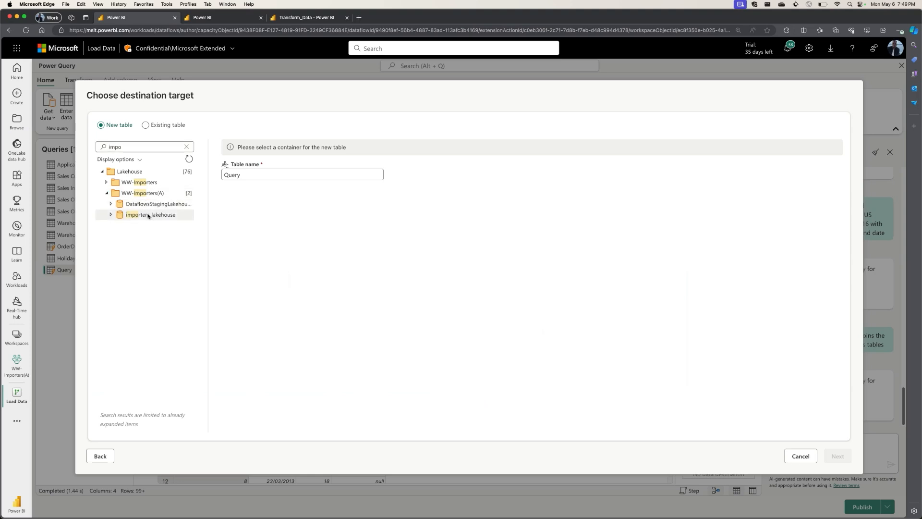
{"action": "left_click", "coordinate": [149, 215]}
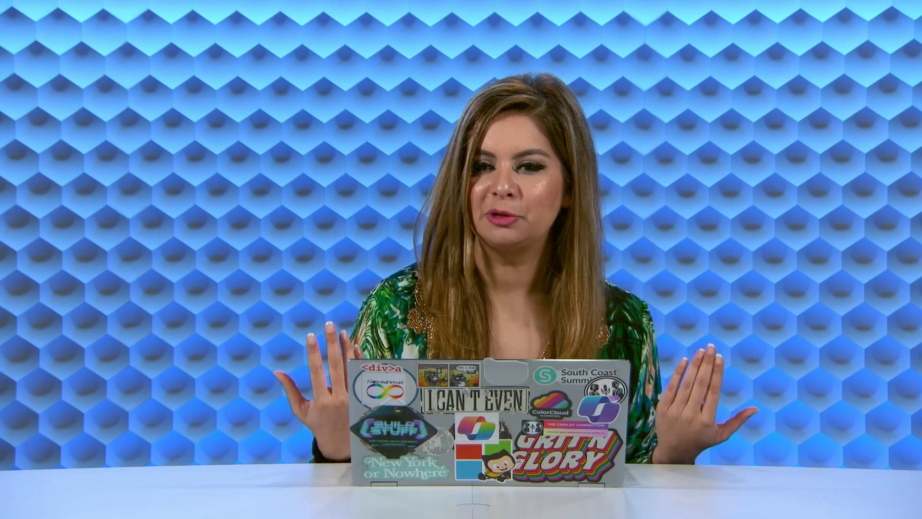
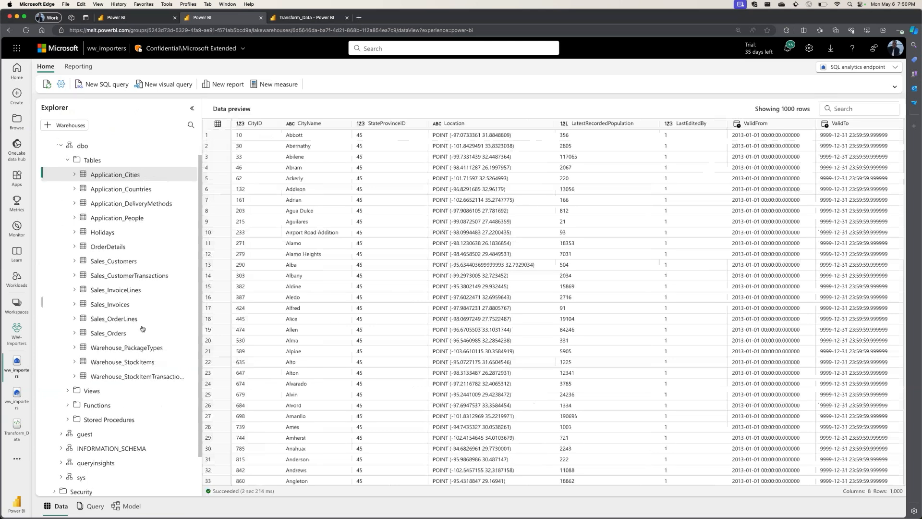
Create a new report from the ww_importers lakehouse tables and open Copilot in it.
{"action": "scroll", "coordinate": [130, 197], "scroll_direction": "down", "scroll_amount": 3}
{"action": "scroll", "coordinate": [130, 197], "scroll_direction": "up", "scroll_amount": 3}
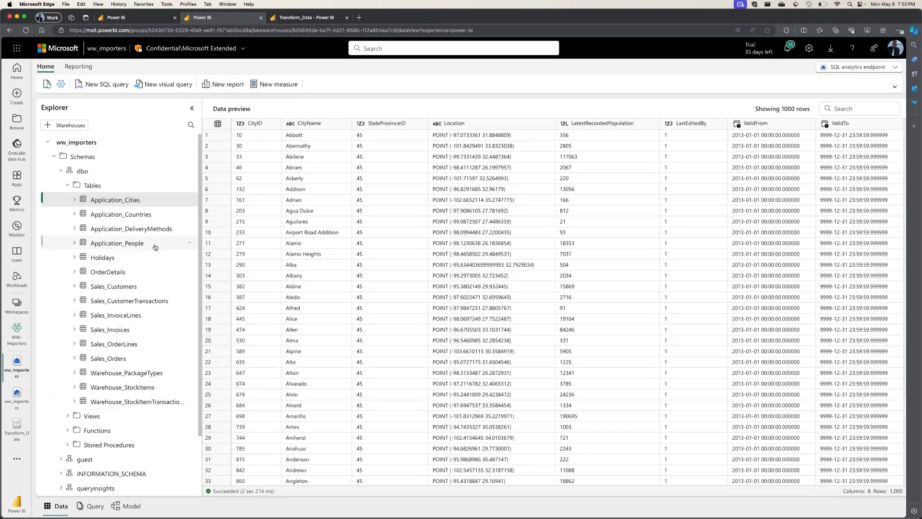
{"action": "left_click", "coordinate": [223, 84]}
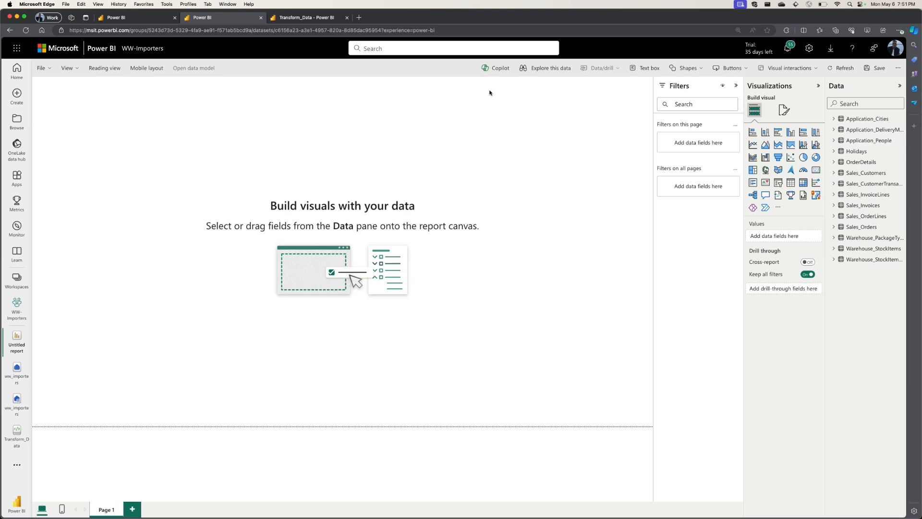
{"action": "left_click", "coordinate": [496, 67]}
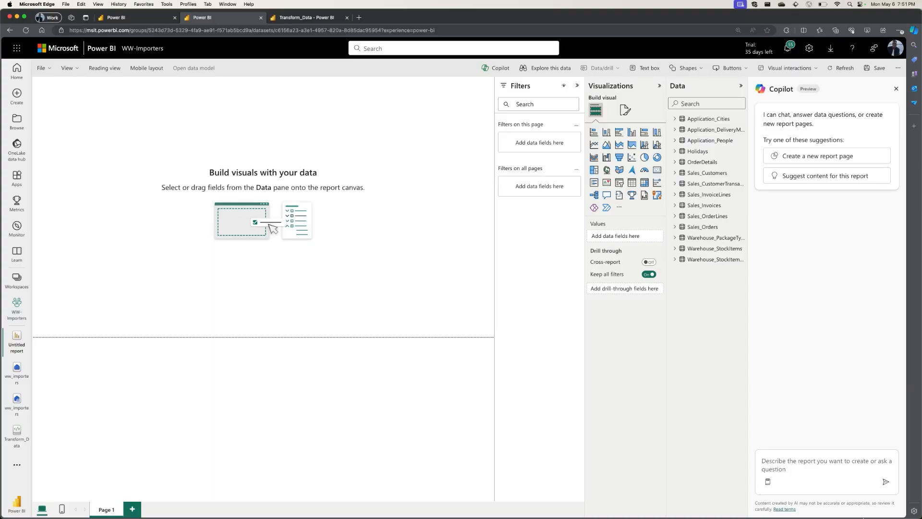
Ask Copilot to "Summarize the model we're working with" and read through its answer.
{"action": "left_click", "coordinate": [797, 482]}
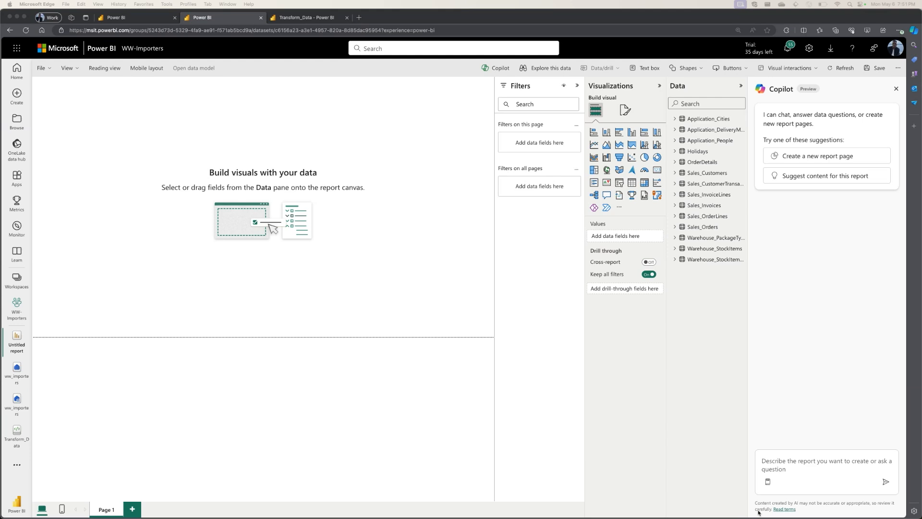
{"action": "left_click", "coordinate": [782, 467]}
{"action": "type", "text": "Summarize the model we're working with"}
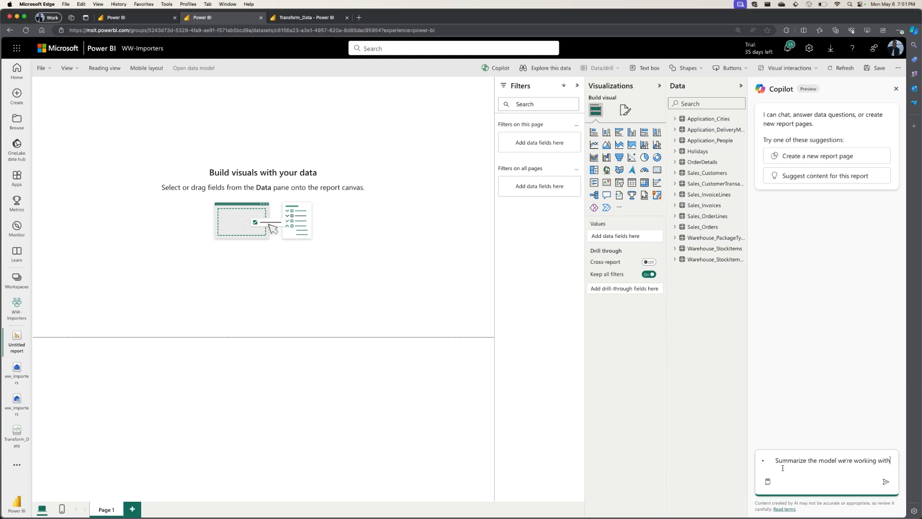
{"action": "key", "text": "Return"}
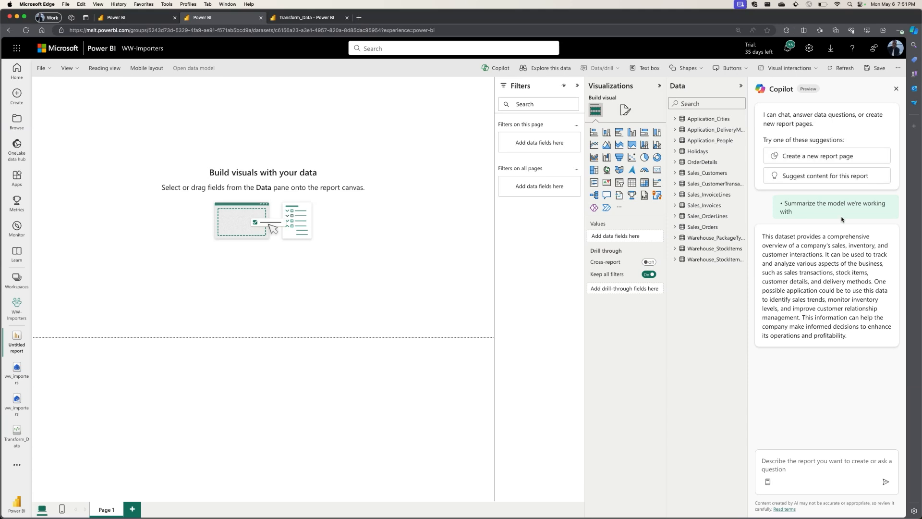
{"action": "left_click_drag", "start_coordinate": [766, 237], "coordinate": [818, 256]}
{"action": "left_click", "coordinate": [773, 248]}
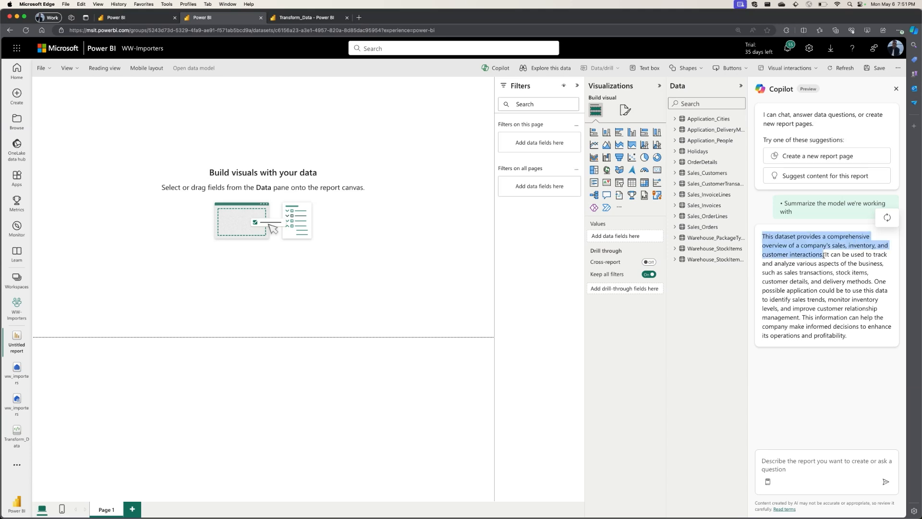
{"action": "left_click", "coordinate": [840, 286]}
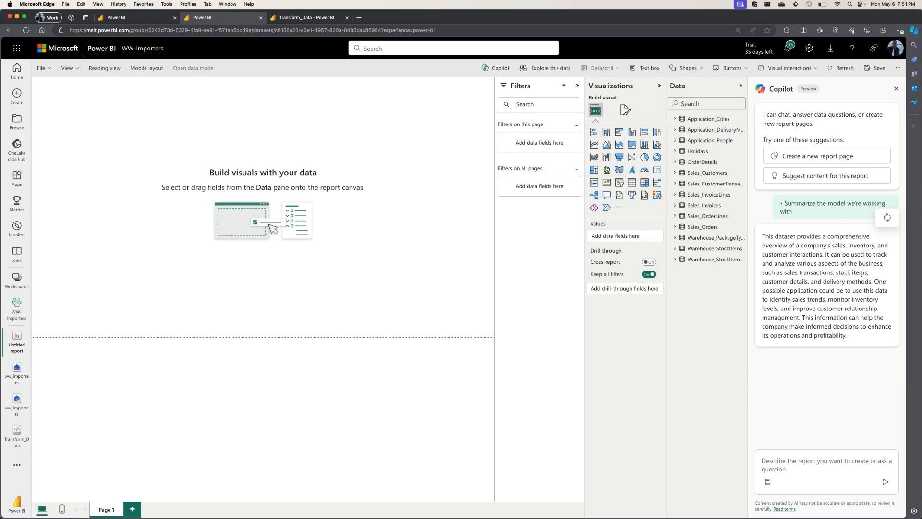
{"action": "left_click_drag", "start_coordinate": [805, 319], "coordinate": [861, 340]}
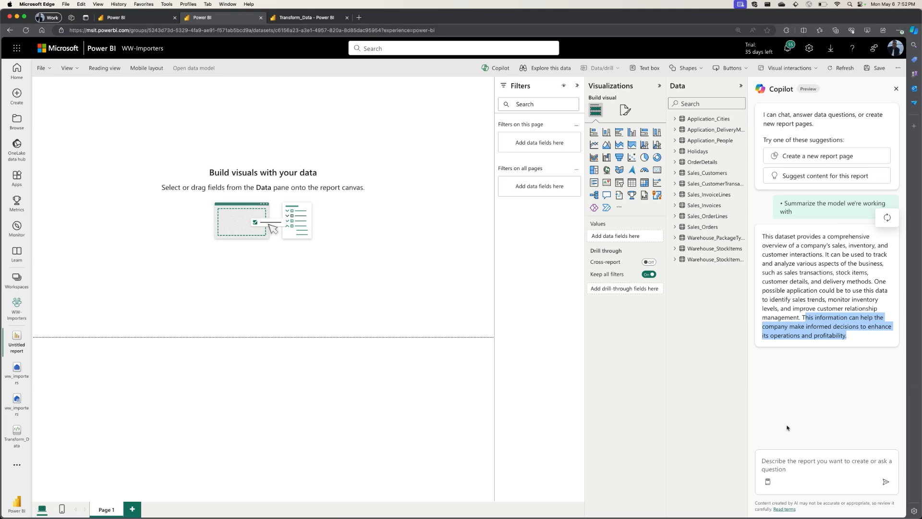
{"action": "left_click", "coordinate": [777, 438]}
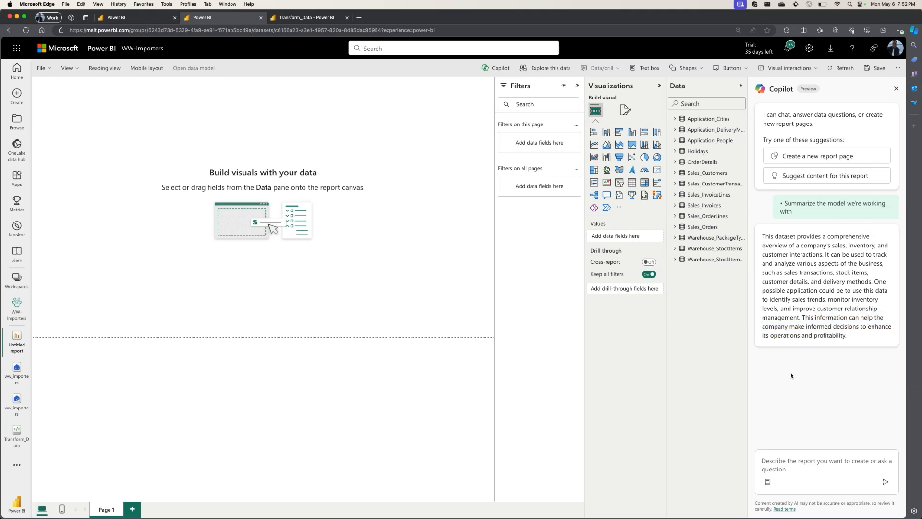
Have Copilot suggest content for the report, review the outlined topics and create the Inventory Management Overview page.
{"action": "left_click", "coordinate": [803, 176]}
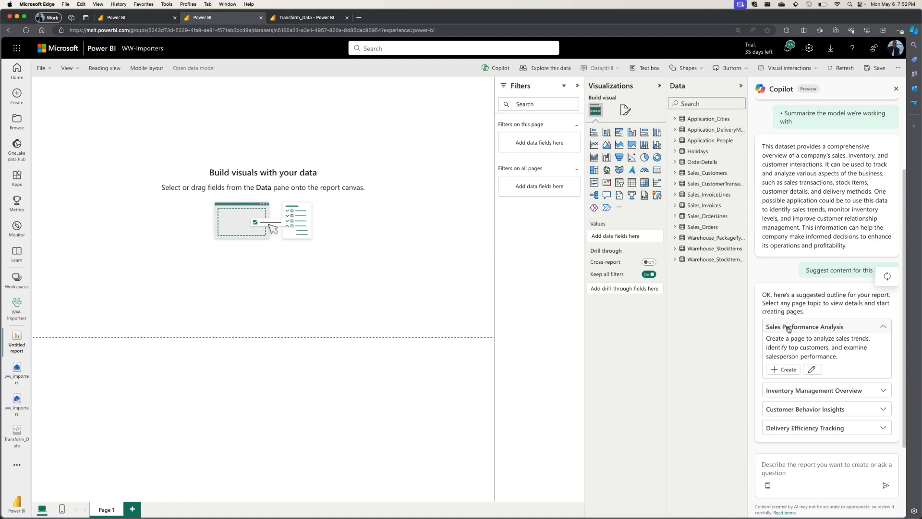
{"action": "left_click", "coordinate": [818, 390]}
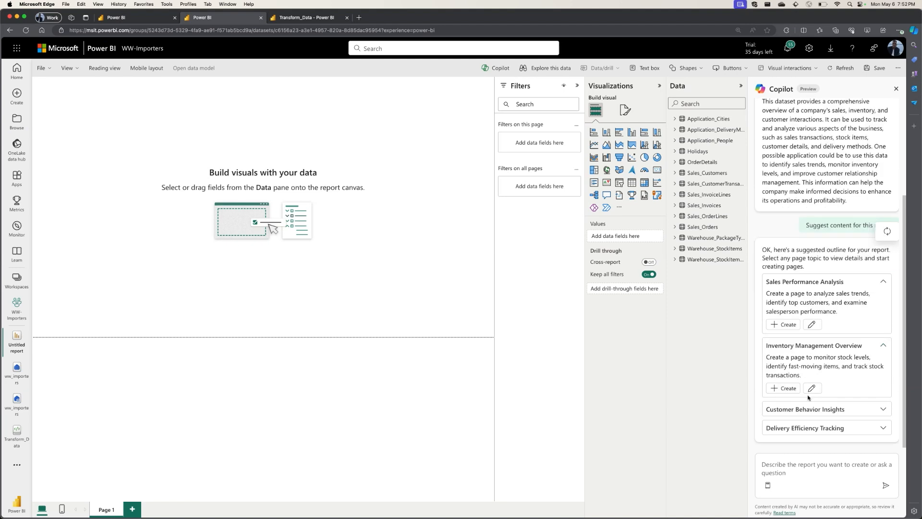
{"action": "left_click", "coordinate": [877, 410]}
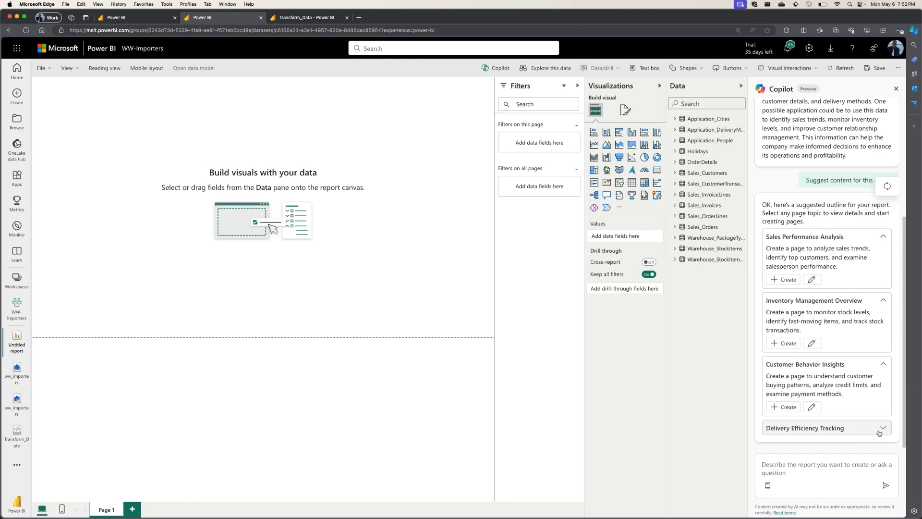
{"action": "left_click", "coordinate": [879, 430]}
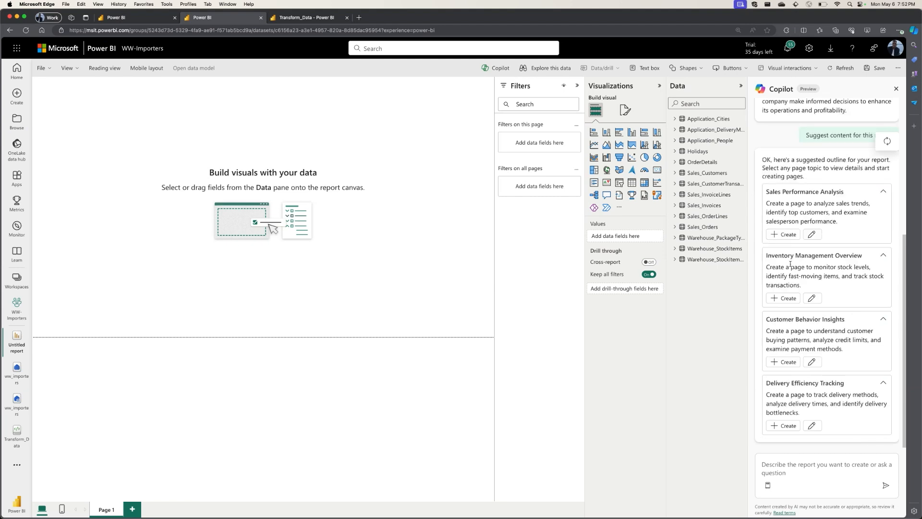
{"action": "left_click", "coordinate": [781, 298]}
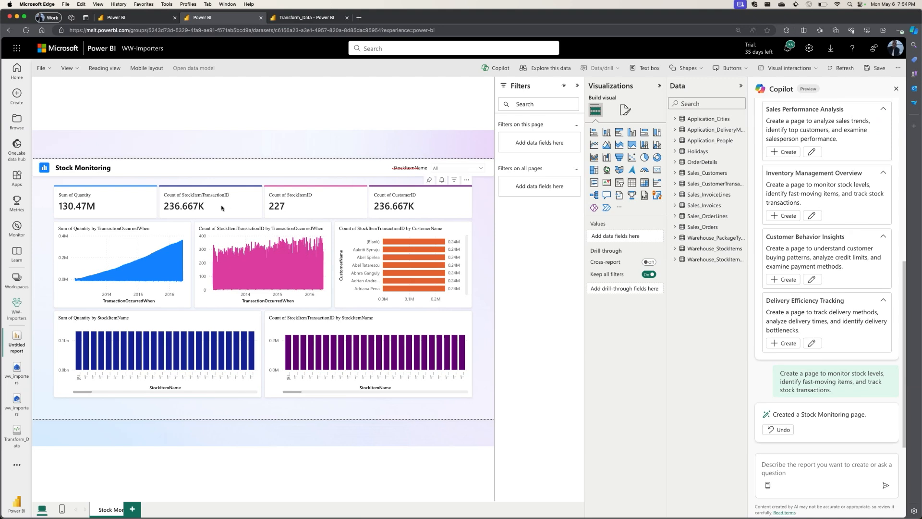
Rename the Count of CustomerID field in the card visual to Total Customers for this visual.
{"action": "left_click", "coordinate": [403, 207]}
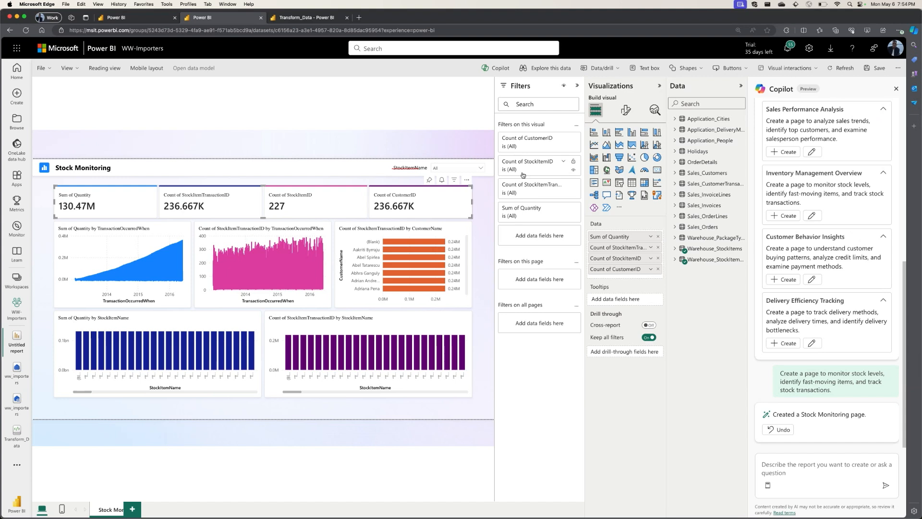
{"action": "left_click", "coordinate": [640, 269]}
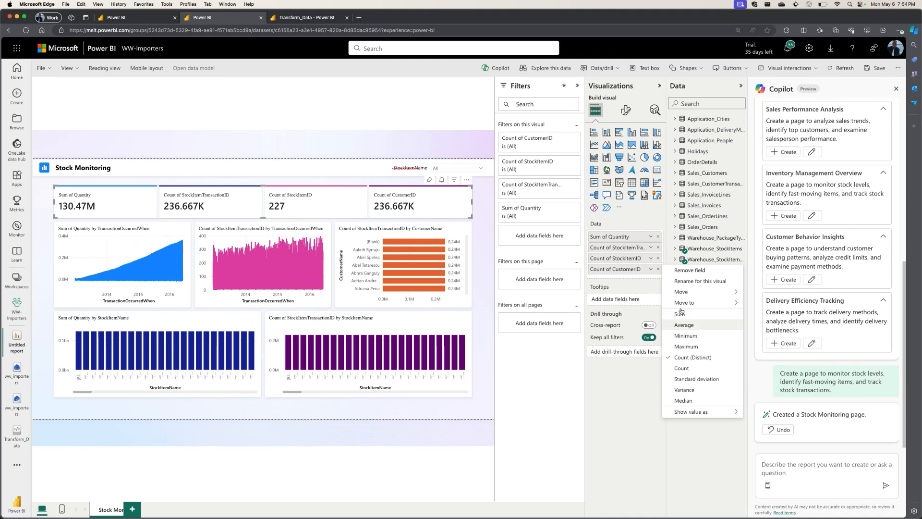
{"action": "left_click", "coordinate": [701, 281]}
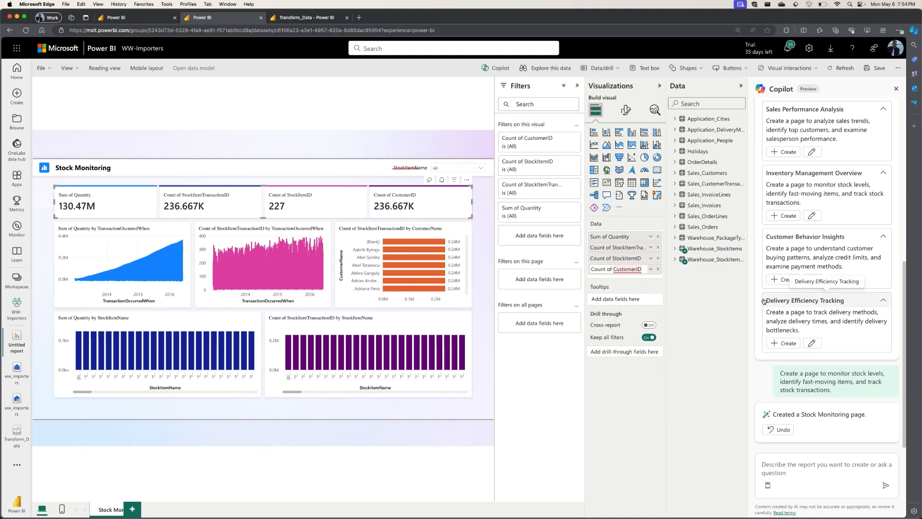
{"action": "key", "text": "BackSpace"}
{"action": "key", "text": "BackSpace"}
{"action": "key", "text": "BackSpace"}
{"action": "key", "text": "BackSpace"}
{"action": "key", "text": "BackSpace"}
{"action": "key", "text": "BackSpace"}
{"action": "key", "text": "BackSpace"}
{"action": "key", "text": "BackSpace"}
{"action": "key", "text": "BackSpace"}
{"action": "key", "text": "BackSpace"}
{"action": "key", "text": "BackSpace"}
{"action": "key", "text": "BackSpace"}
{"action": "key", "text": "BackSpace"}
{"action": "key", "text": "BackSpace"}
{"action": "key", "text": "BackSpace"}
{"action": "key", "text": "BackSpace"}
{"action": "key", "text": "BackSpace"}
{"action": "key", "text": "BackSpace"}
{"action": "key", "text": "BackSpace"}
{"action": "type", "text": "Total"}
{"action": "type", "text": "ustomers"}
{"action": "key", "text": "Return"}
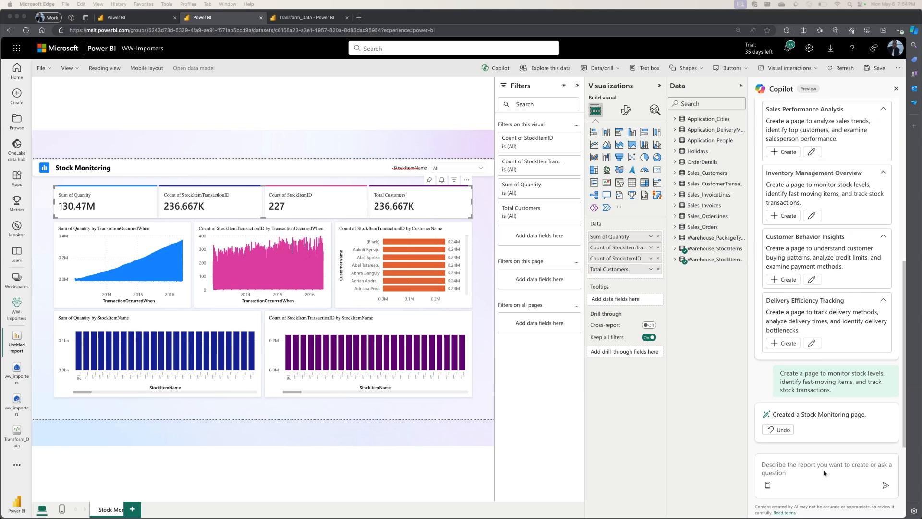
Request an executive summary from Copilot and check the visuals that its numbered references point to.
{"action": "left_click", "coordinate": [768, 485]}
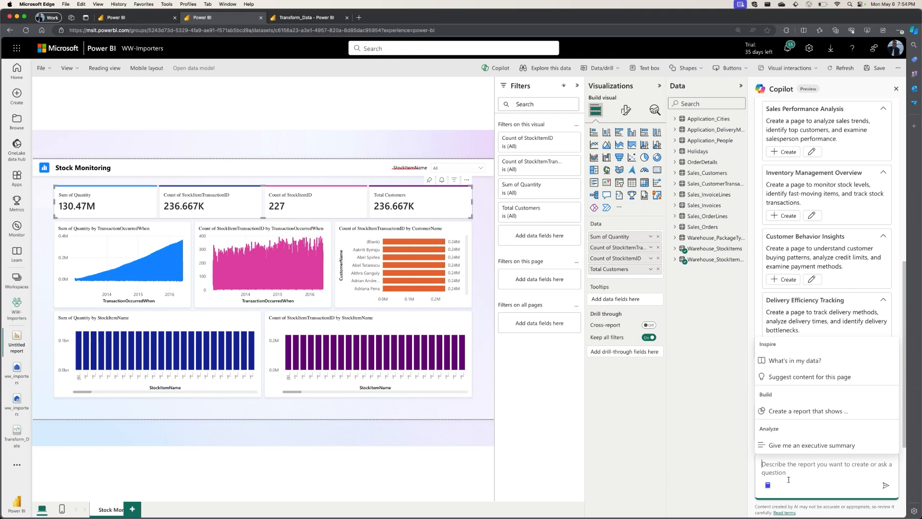
{"action": "left_click", "coordinate": [786, 446]}
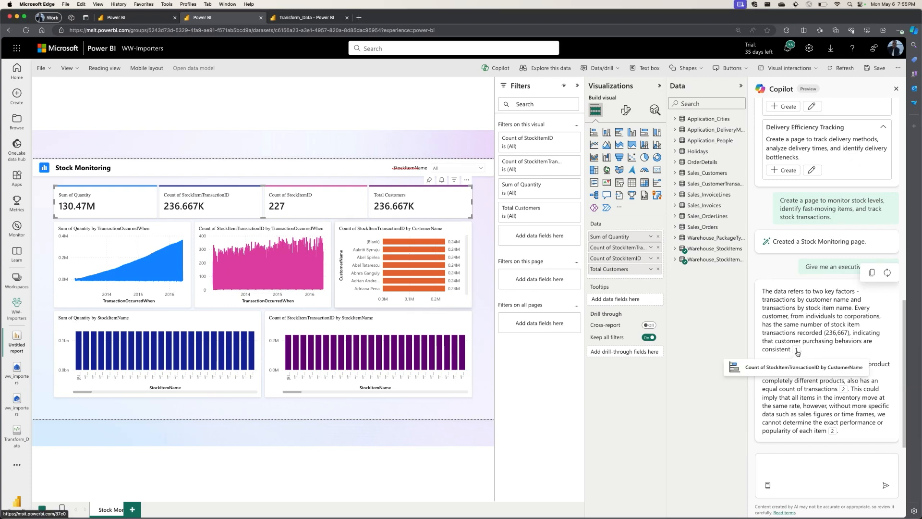
{"action": "left_click", "coordinate": [798, 353]}
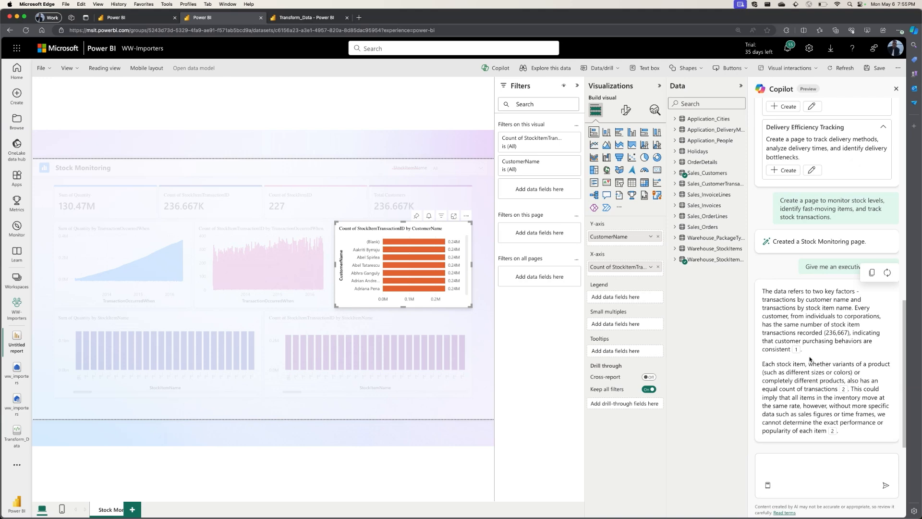
{"action": "mouse_move", "coordinate": [798, 351]}
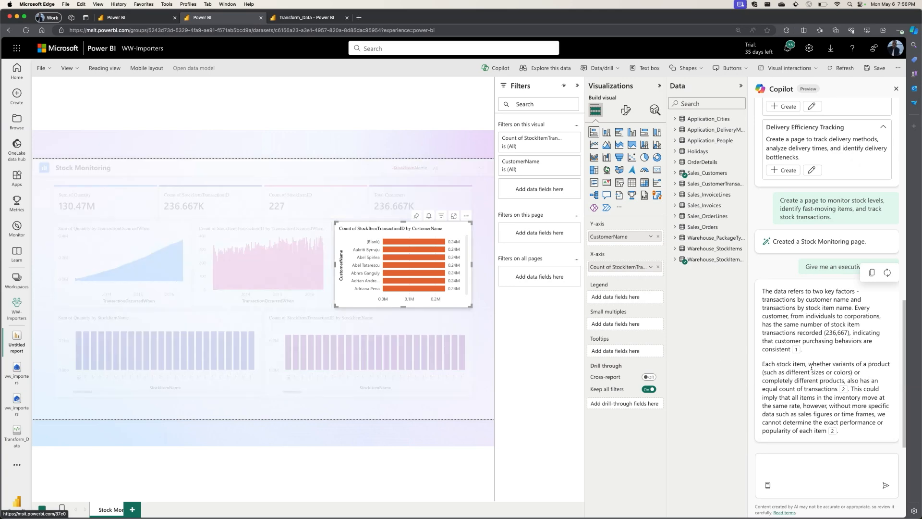
{"action": "mouse_move", "coordinate": [834, 434]}
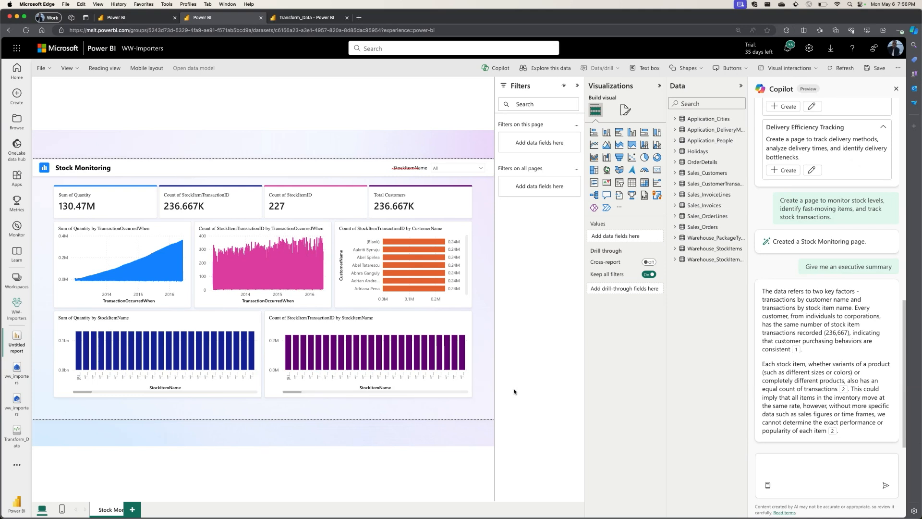
Remove the Count of StockItemTransactionID by StockItemName chart from the Stock Monitoring page.
{"action": "left_click", "coordinate": [403, 333]}
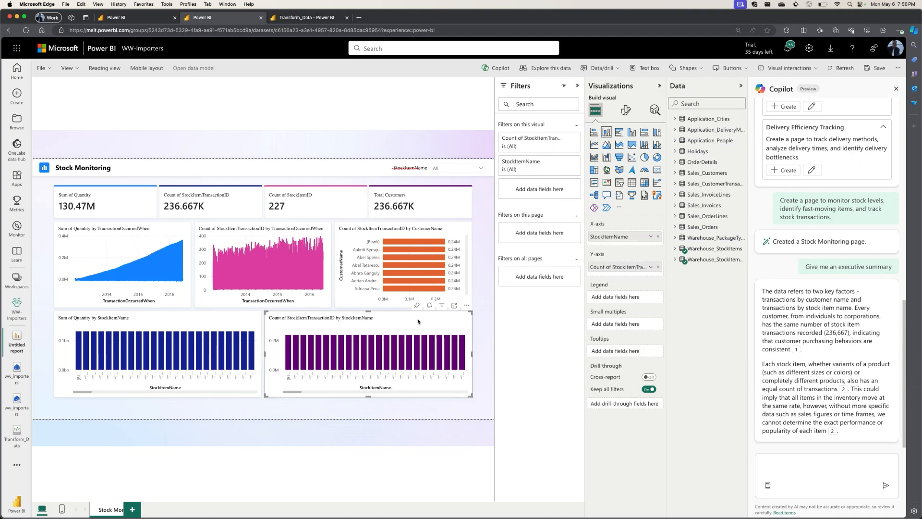
{"action": "right_click", "coordinate": [384, 323]}
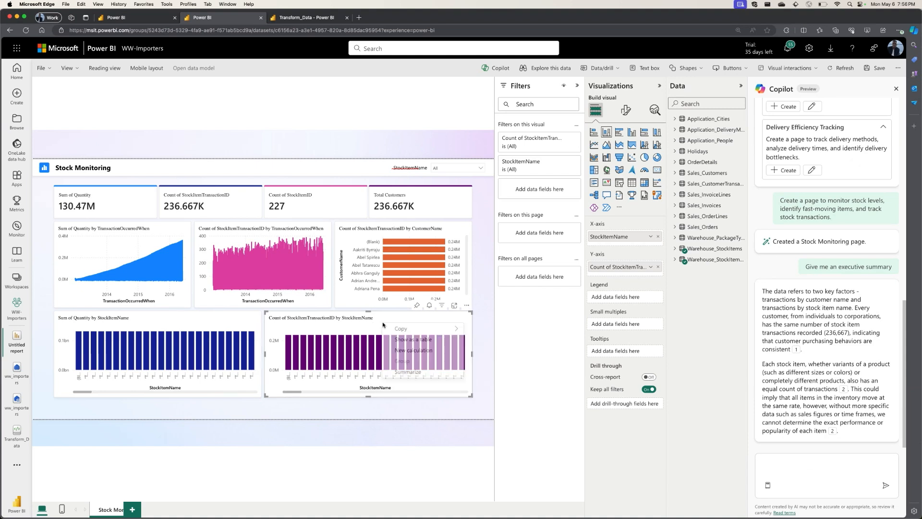
{"action": "mouse_move", "coordinate": [404, 331]}
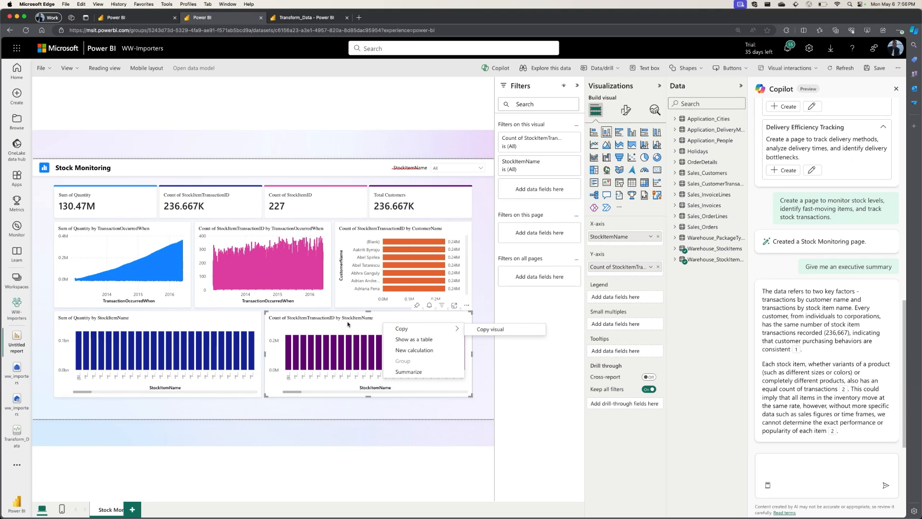
{"action": "left_click", "coordinate": [456, 316]}
{"action": "left_click", "coordinate": [466, 305]}
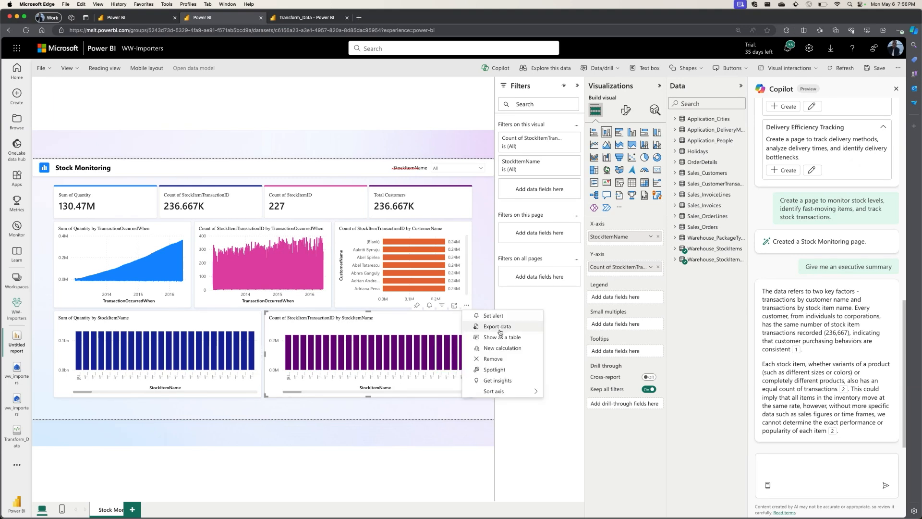
{"action": "left_click", "coordinate": [467, 331]}
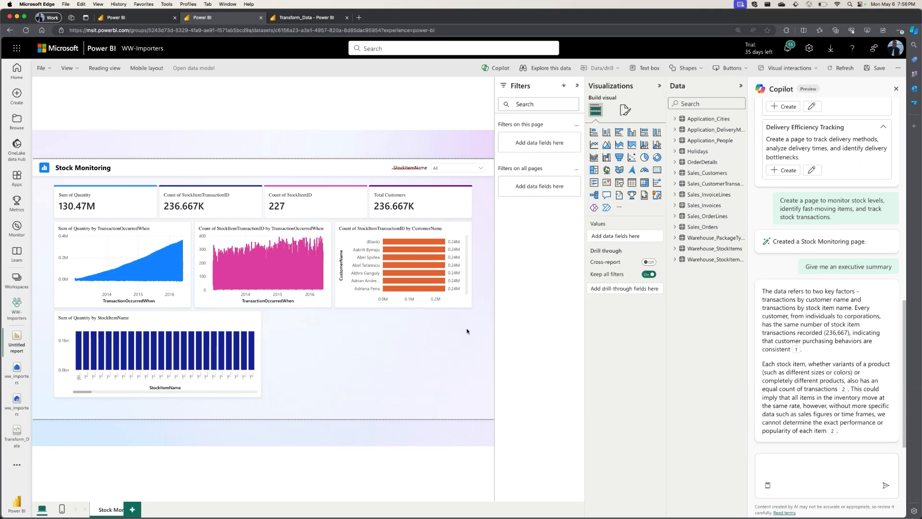
Add a narrative visual beside the Sum of Quantity by StockItemName chart, widen it to fill the free space and choose the Copilot narrative type.
{"action": "left_click", "coordinate": [620, 195]}
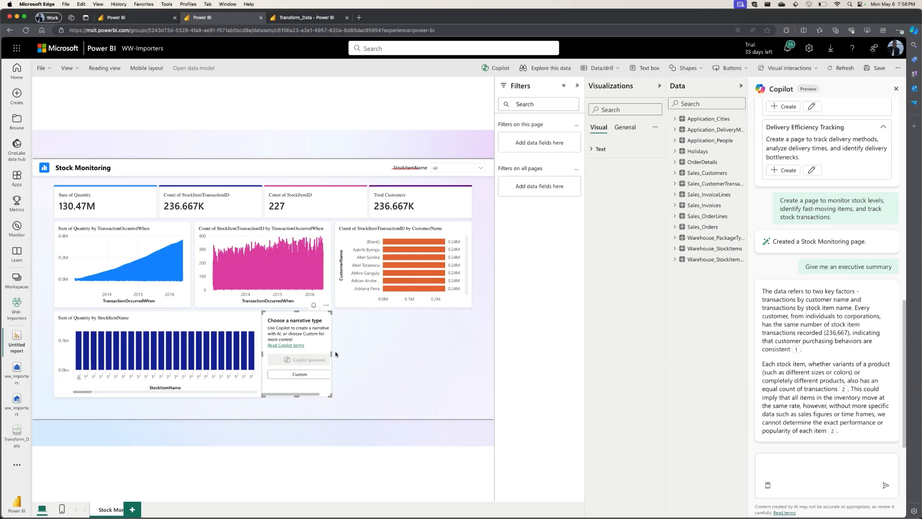
{"action": "left_click_drag", "start_coordinate": [333, 355], "coordinate": [473, 356]}
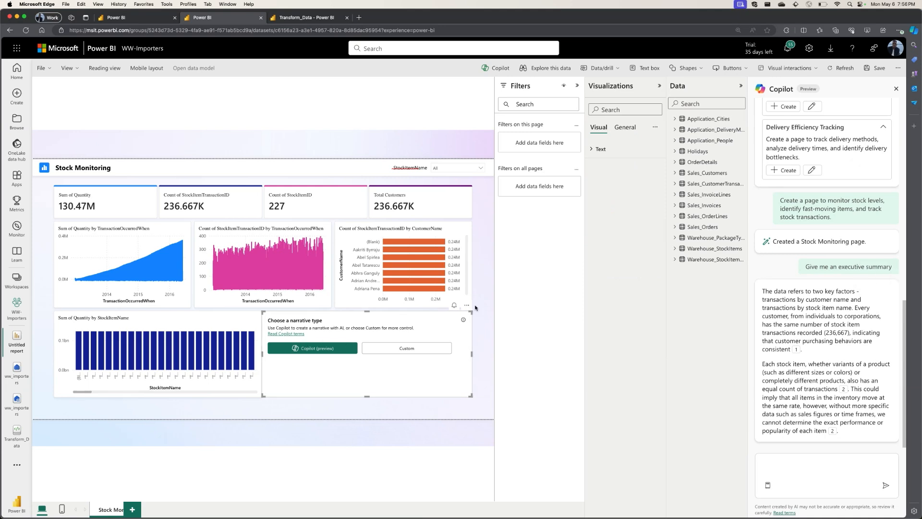
{"action": "left_click", "coordinate": [322, 351]}
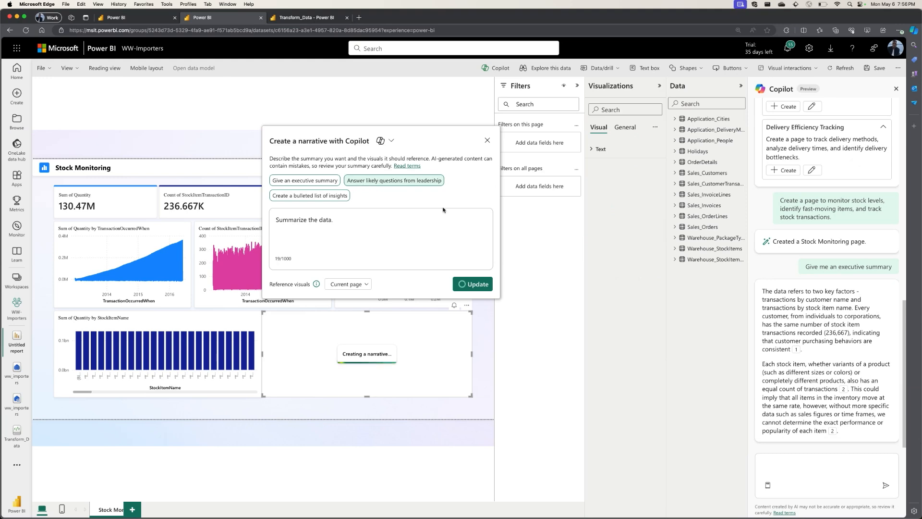
Set the narrative prompt to "Provide an executive summary, indicating important takeaways." without the "Summarize the data." sentence, and update the narrative.
{"action": "left_click", "coordinate": [304, 181]}
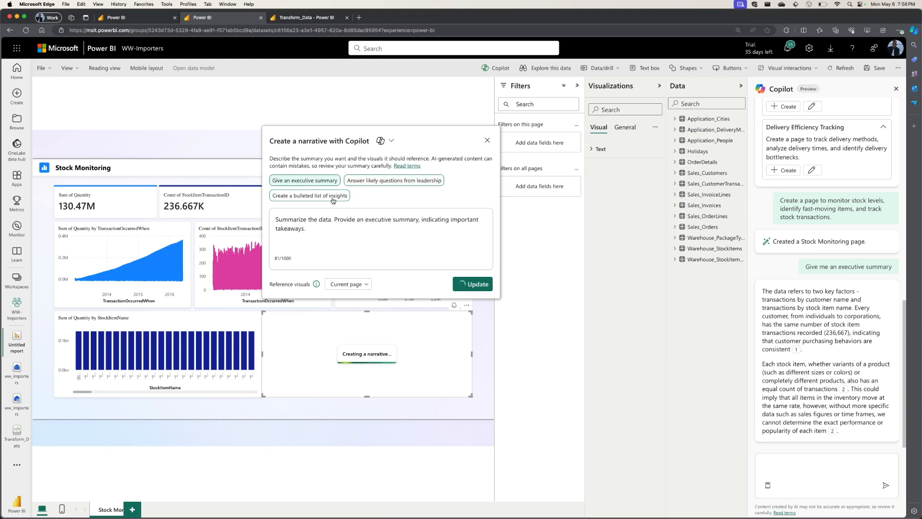
{"action": "left_click_drag", "start_coordinate": [334, 221], "coordinate": [248, 222]}
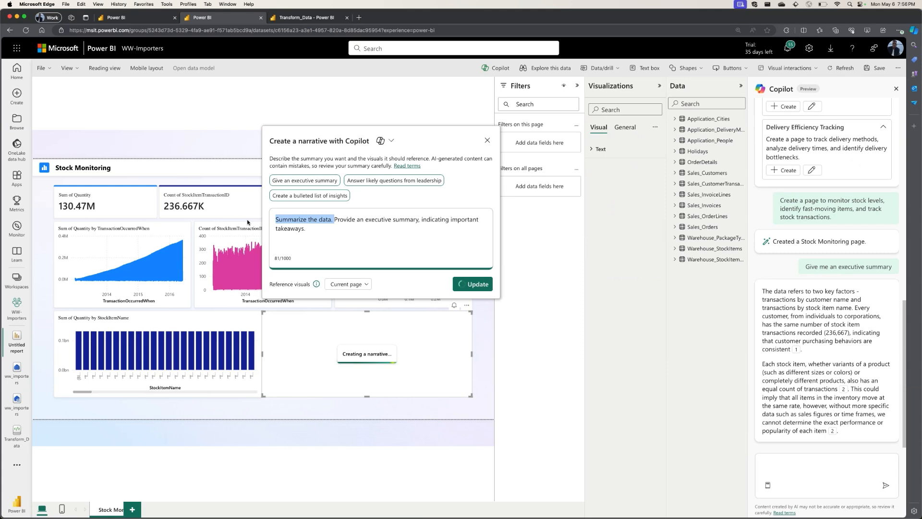
{"action": "key", "text": "BackSpace"}
{"action": "left_click", "coordinate": [471, 284]}
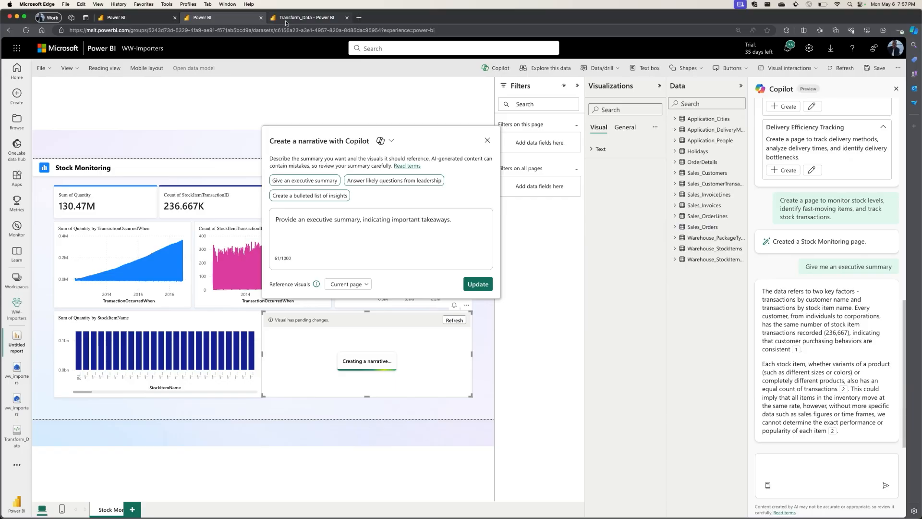
Switch to the Transform_Data notebook, dismiss the session notification, and open the ww_importers lakehouse from the WW-Importers workspace's Step 2 folder.
{"action": "left_click", "coordinate": [286, 21]}
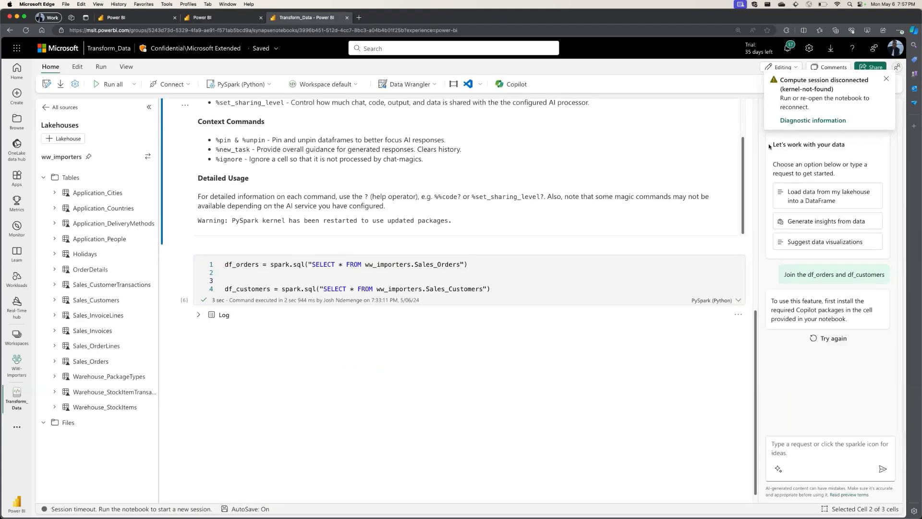
{"action": "left_click", "coordinate": [887, 79]}
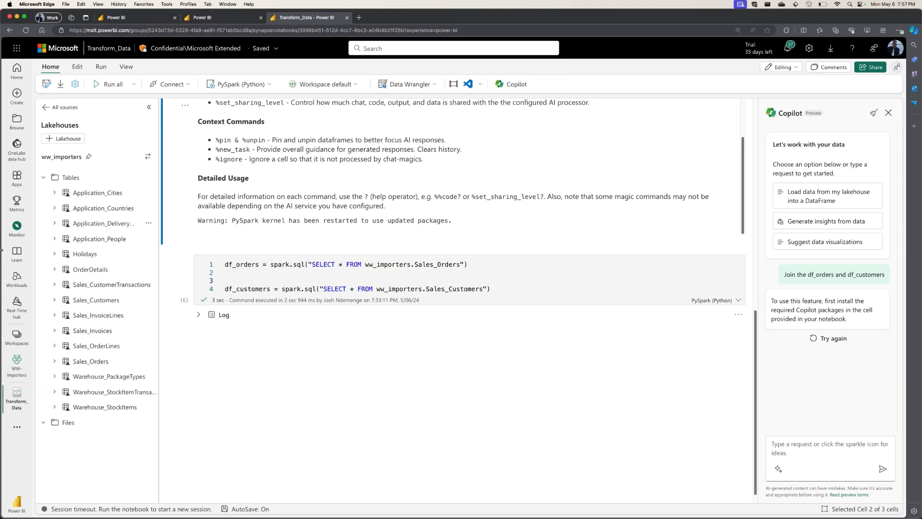
{"action": "left_click", "coordinate": [21, 378]}
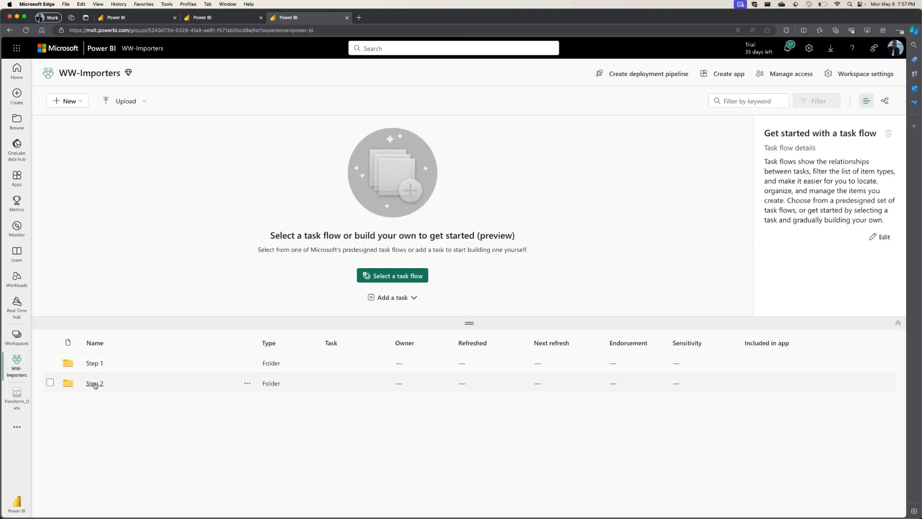
{"action": "left_click", "coordinate": [95, 383]}
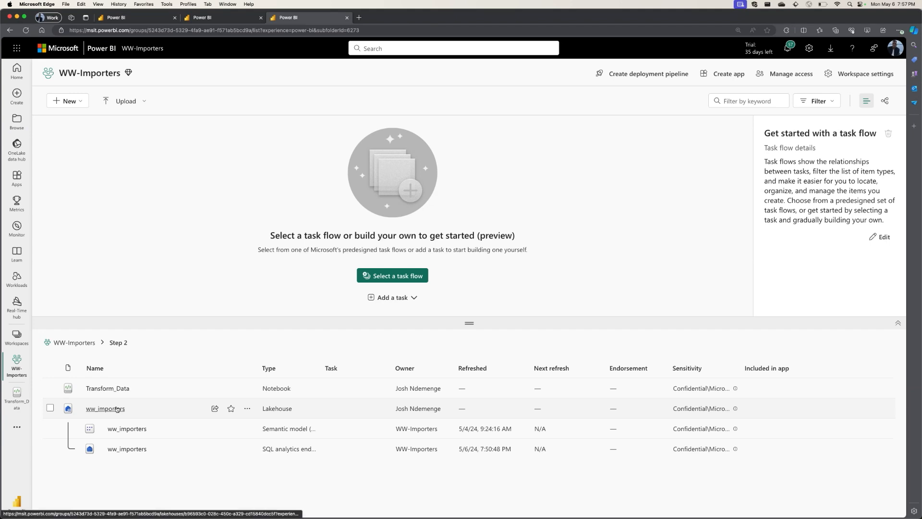
{"action": "left_click", "coordinate": [105, 408]}
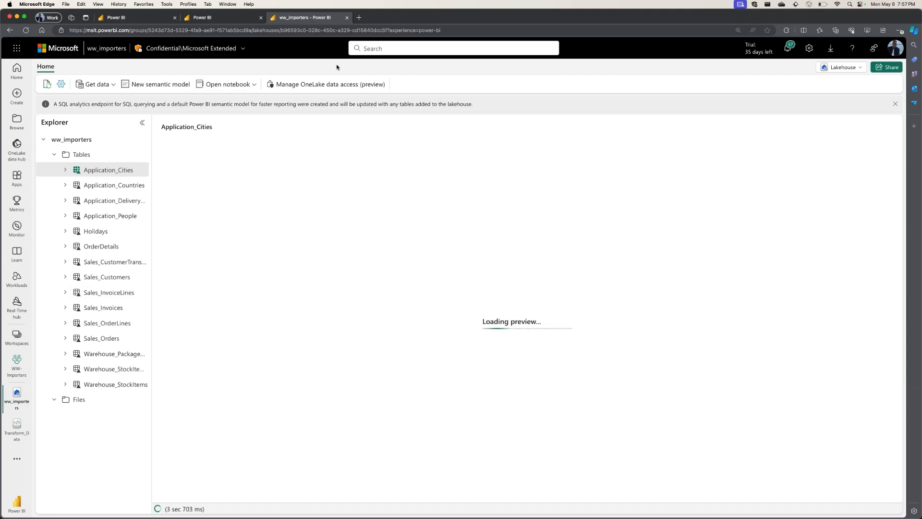
Create a new notebook from the ww_importers lakehouse and show the lakehouse tables in its explorer.
{"action": "left_click", "coordinate": [228, 84]}
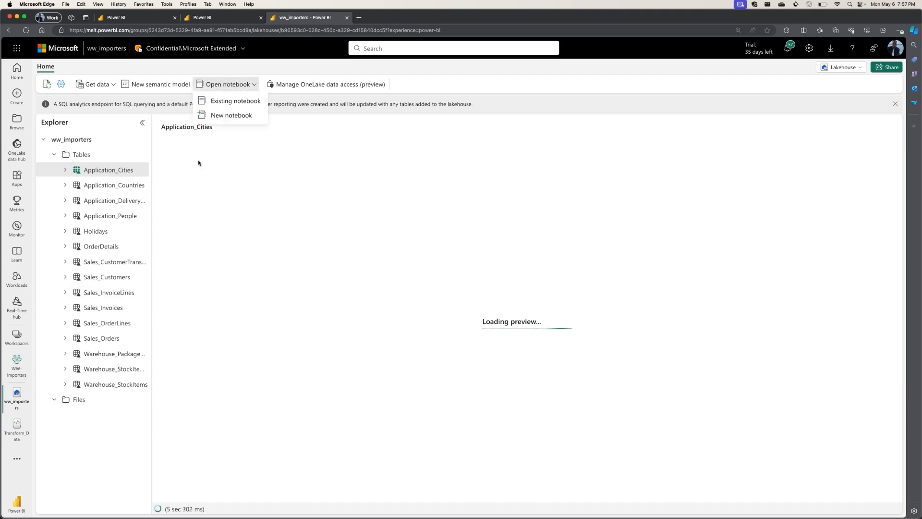
{"action": "left_click", "coordinate": [231, 115]}
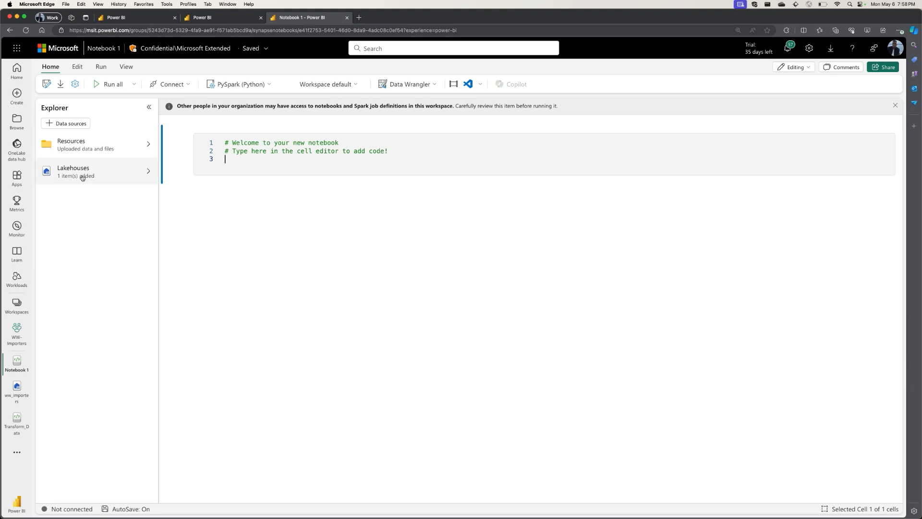
{"action": "left_click", "coordinate": [114, 176]}
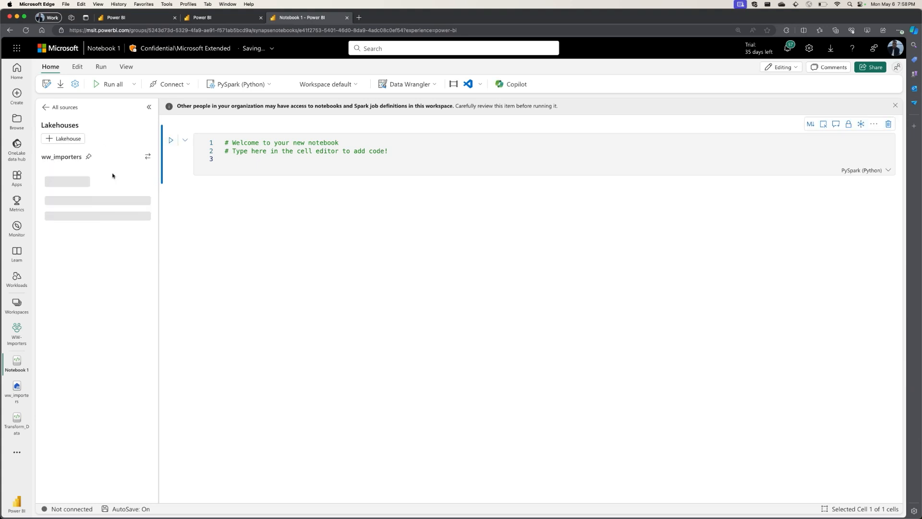
Start Copilot in the new notebook and run the cell that installs its required packages.
{"action": "left_click", "coordinate": [506, 88]}
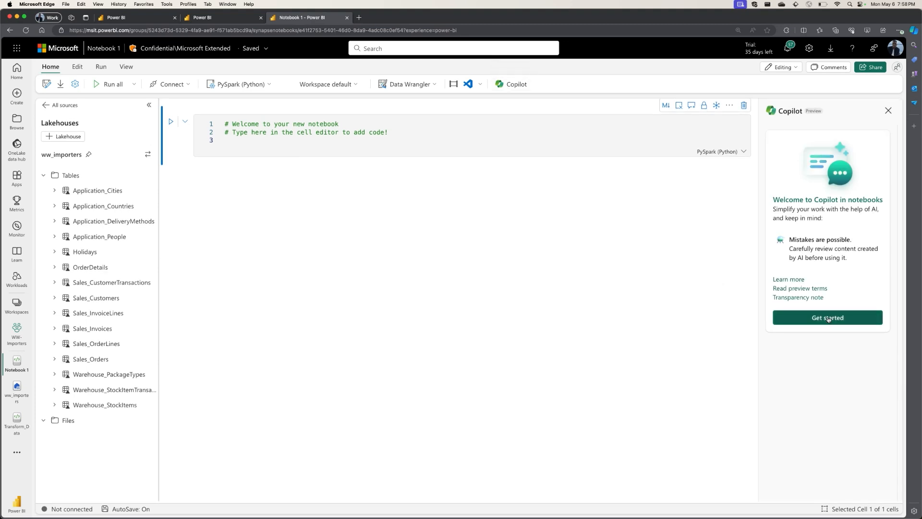
{"action": "left_click", "coordinate": [828, 318]}
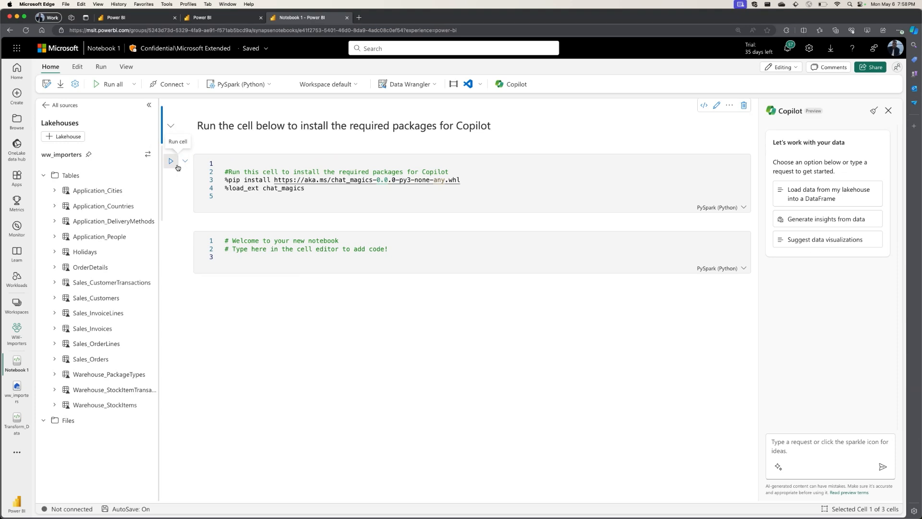
{"action": "left_click", "coordinate": [171, 162]}
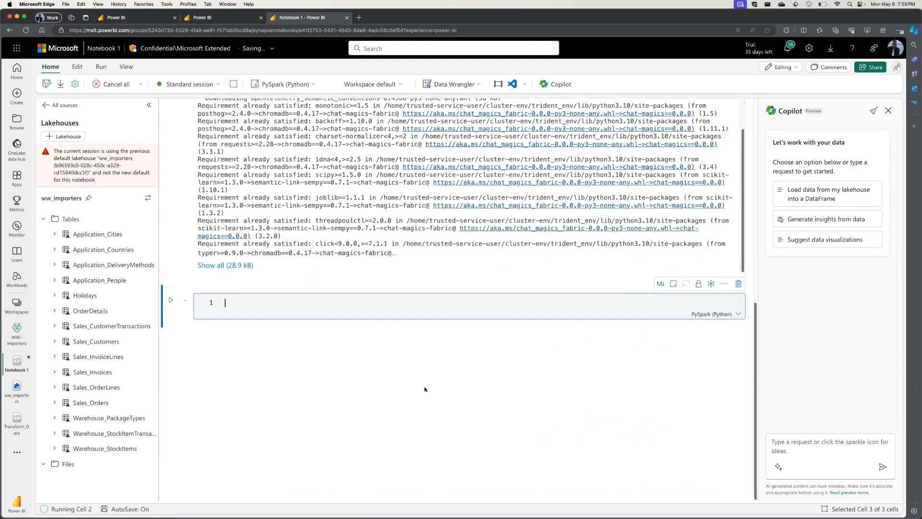
{"action": "scroll", "coordinate": [425, 390], "scroll_direction": "up", "scroll_amount": 9}
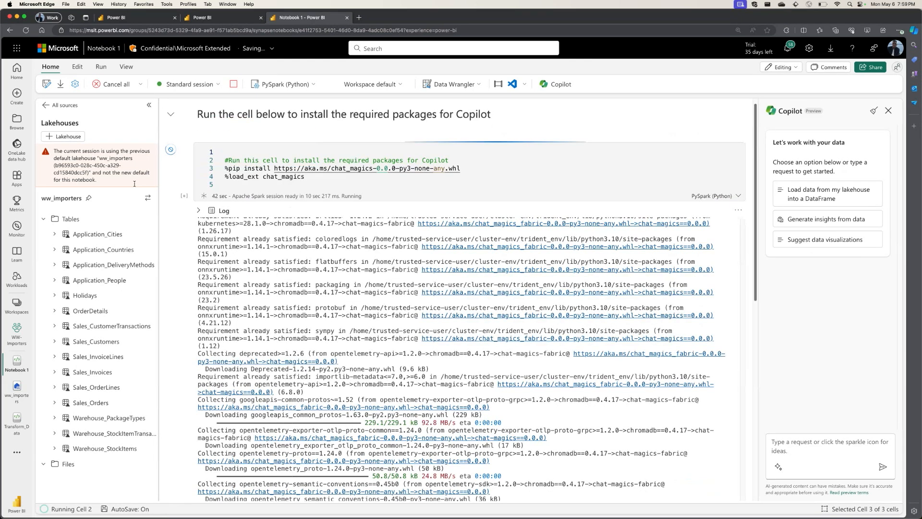
Return to the Transform_Data notebook and run the cell that loads Sales_Orders into df_orders and Sales_Customers into df_customers.
{"action": "left_click", "coordinate": [15, 422]}
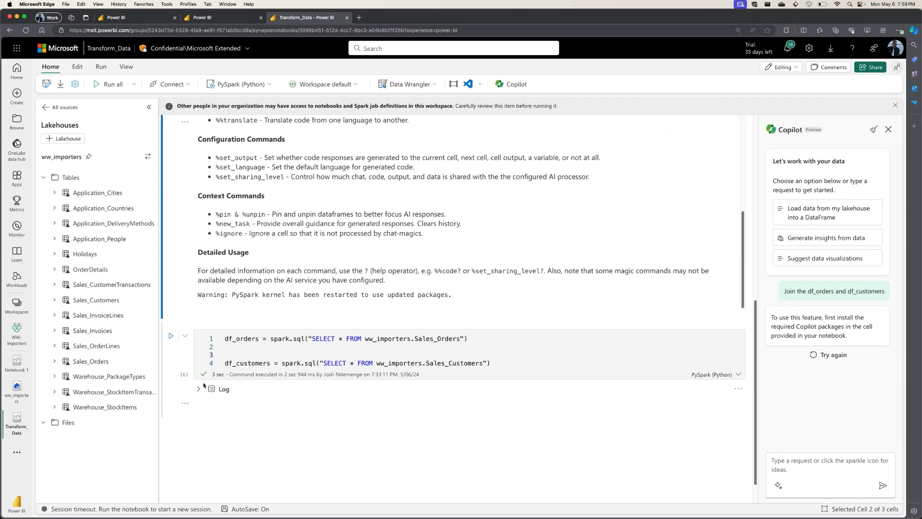
{"action": "left_click", "coordinate": [170, 336]}
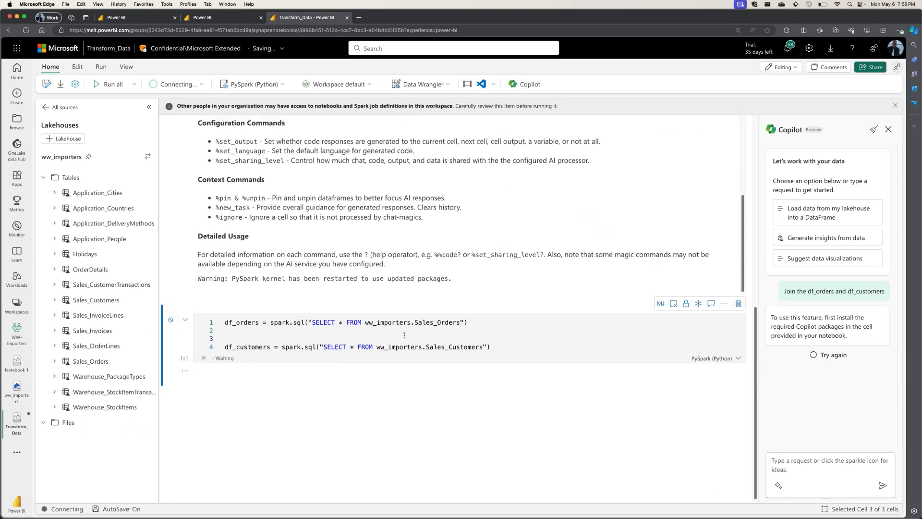
{"action": "scroll", "coordinate": [399, 319], "scroll_direction": "down", "scroll_amount": 1}
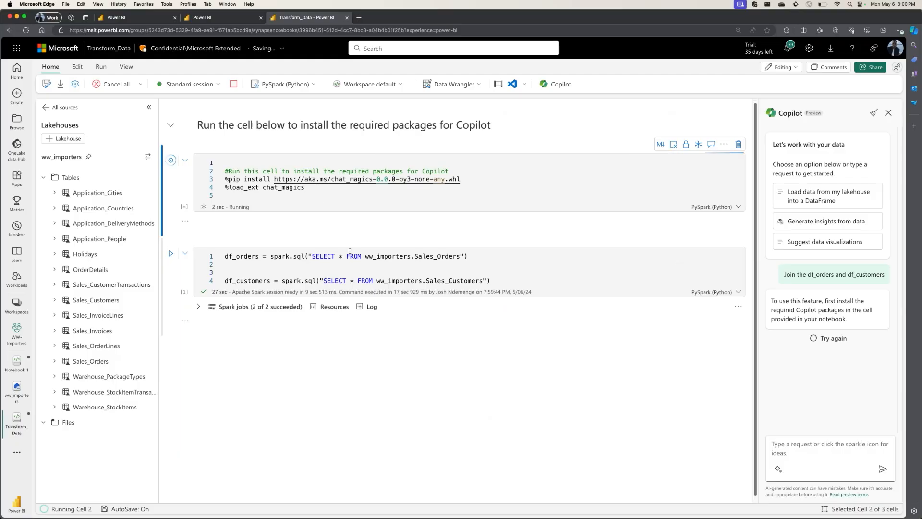
Run the Copilot package installation cell in the Transform_Data notebook and look through its output.
{"action": "scroll", "coordinate": [350, 252], "scroll_direction": "down", "scroll_amount": 1}
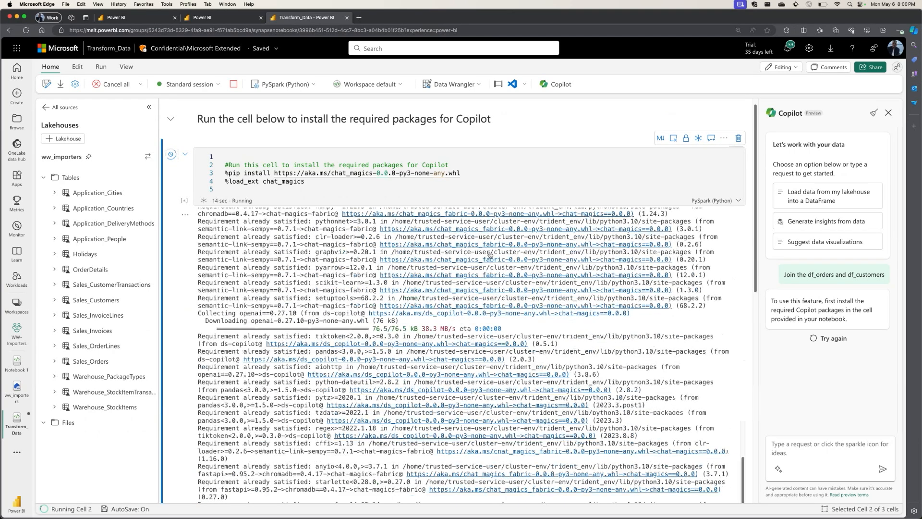
{"action": "scroll", "coordinate": [491, 259], "scroll_direction": "down", "scroll_amount": 3}
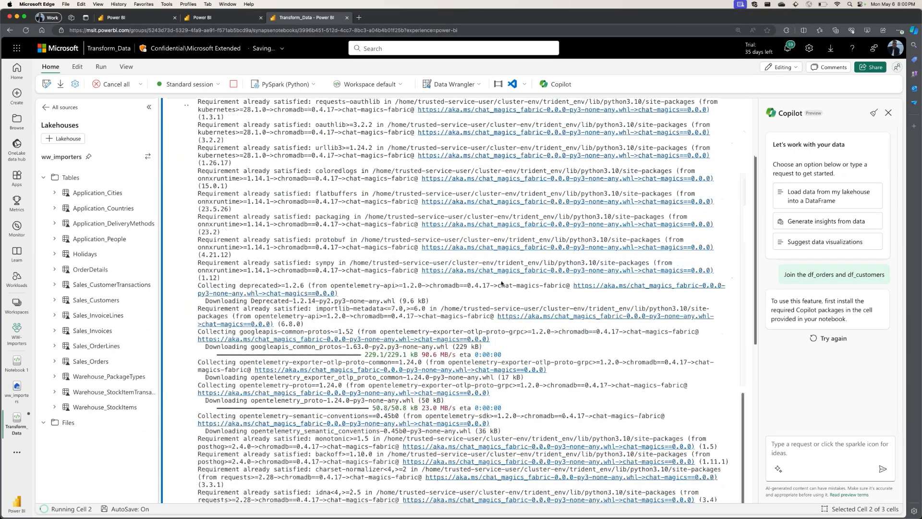
{"action": "scroll", "coordinate": [483, 271], "scroll_direction": "up", "scroll_amount": 5}
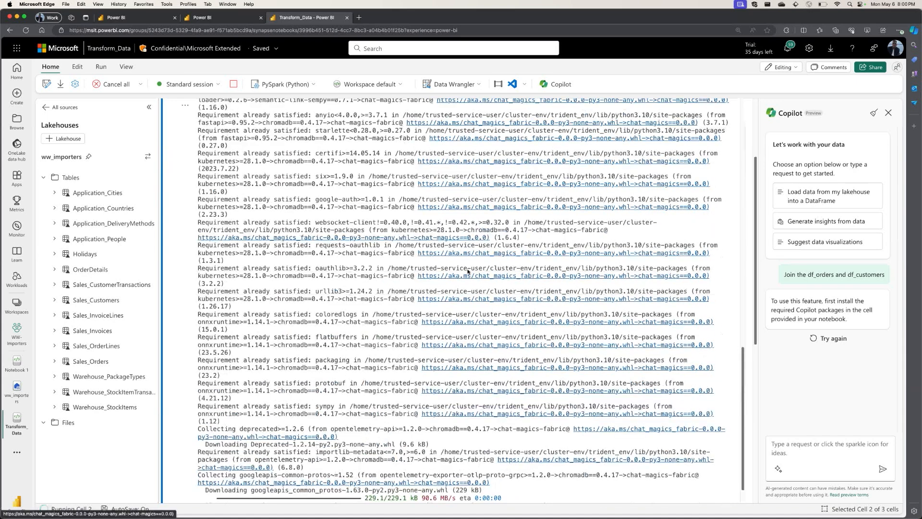
{"action": "scroll", "coordinate": [484, 268], "scroll_direction": "up", "scroll_amount": 5}
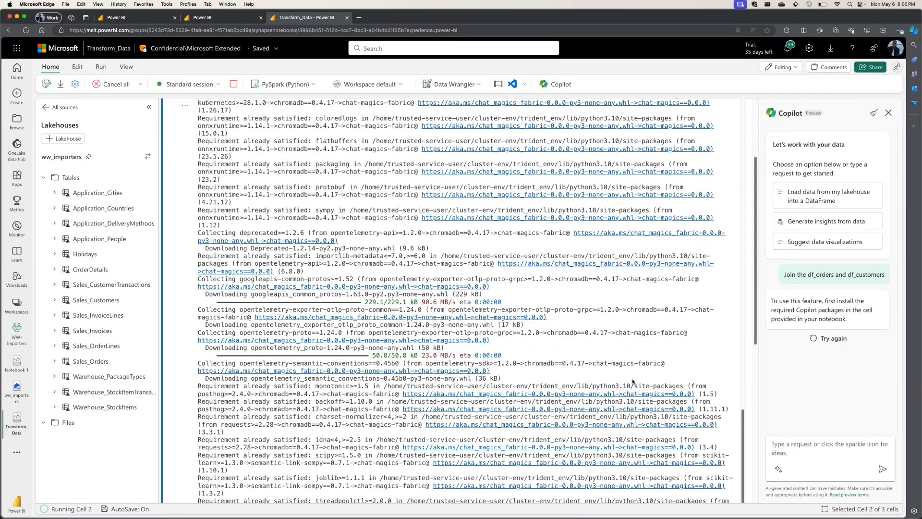
{"action": "scroll", "coordinate": [633, 382], "scroll_direction": "up", "scroll_amount": 15}
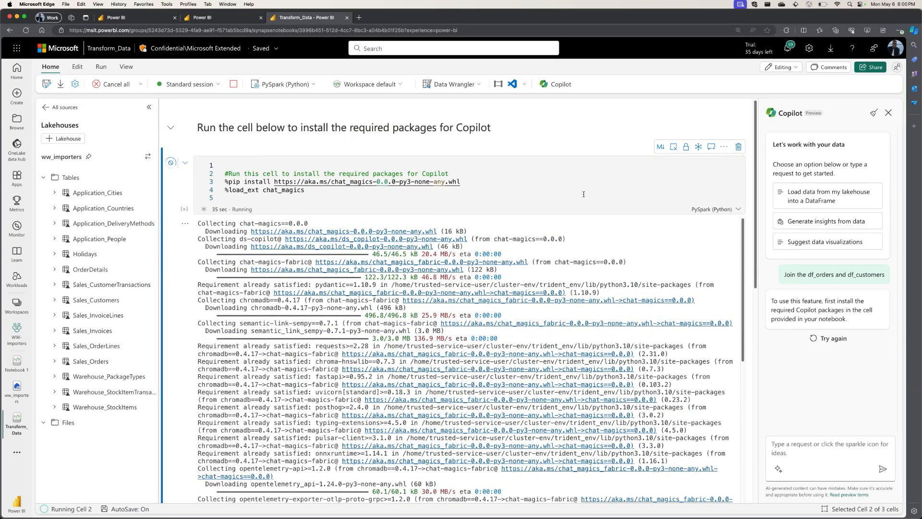
{"action": "scroll", "coordinate": [579, 240], "scroll_direction": "down", "scroll_amount": 10}
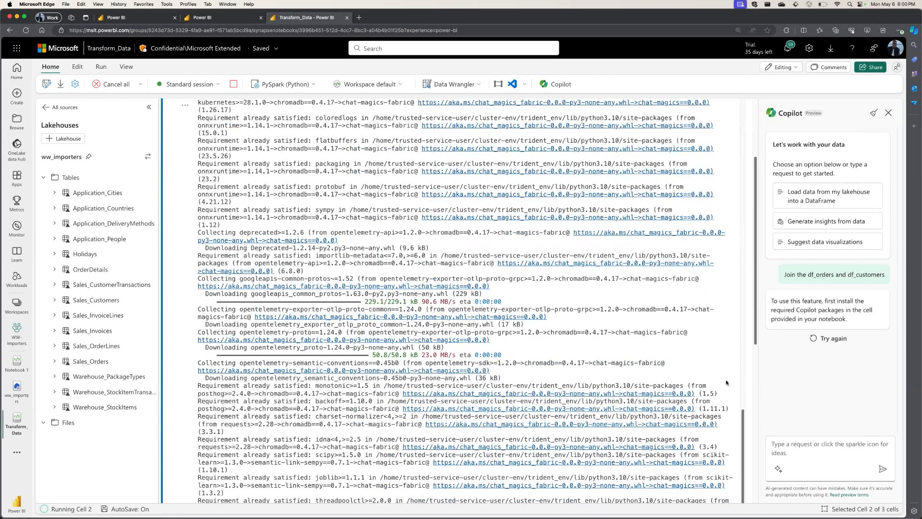
{"action": "scroll", "coordinate": [720, 356], "scroll_direction": "down", "scroll_amount": 1}
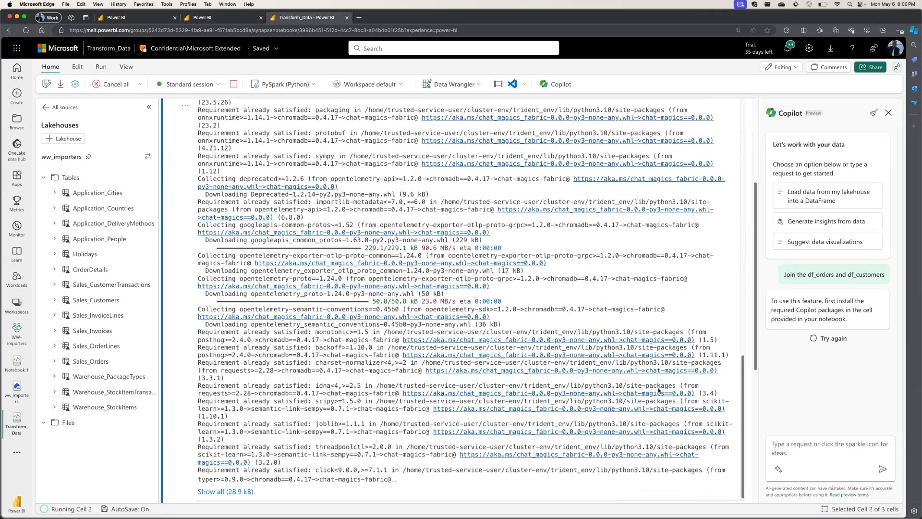
{"action": "scroll", "coordinate": [538, 342], "scroll_direction": "up", "scroll_amount": 10}
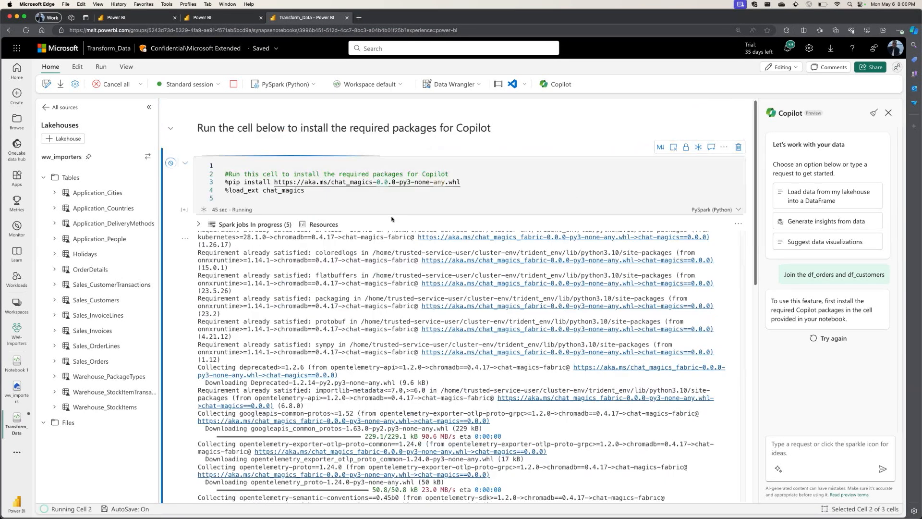
{"action": "left_click", "coordinate": [185, 239]}
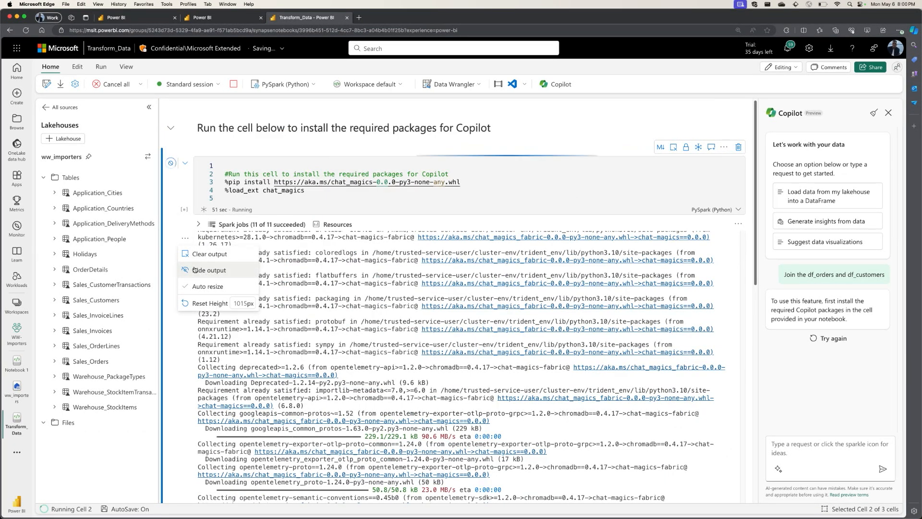
{"action": "left_click", "coordinate": [275, 198]}
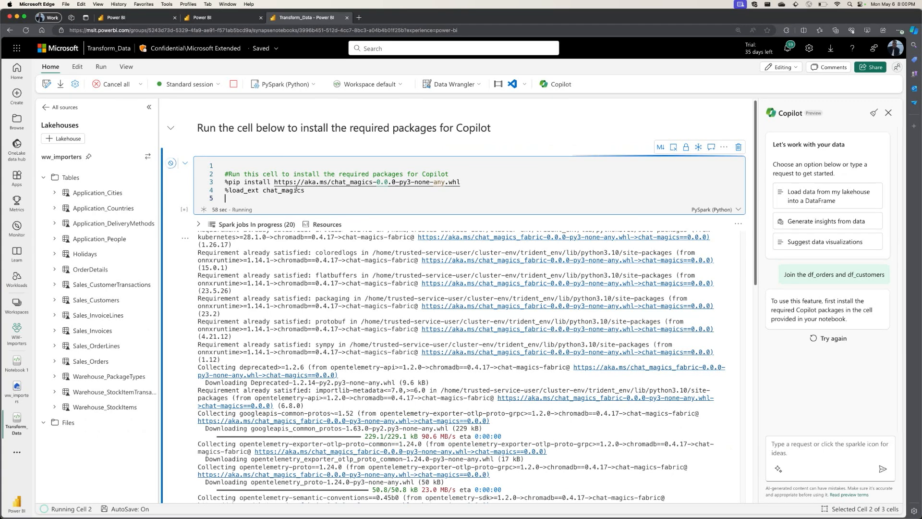
Read the chat-magics help output, covering the main, configuration and context commands, down to the df_orders and df_customers cell.
{"action": "scroll", "coordinate": [504, 154], "scroll_direction": "down", "scroll_amount": 3}
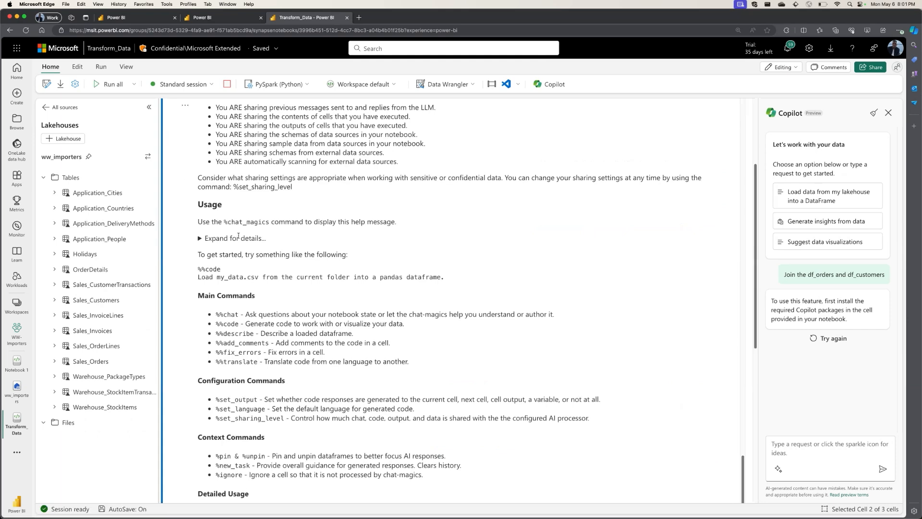
{"action": "scroll", "coordinate": [208, 277], "scroll_direction": "down", "scroll_amount": 1}
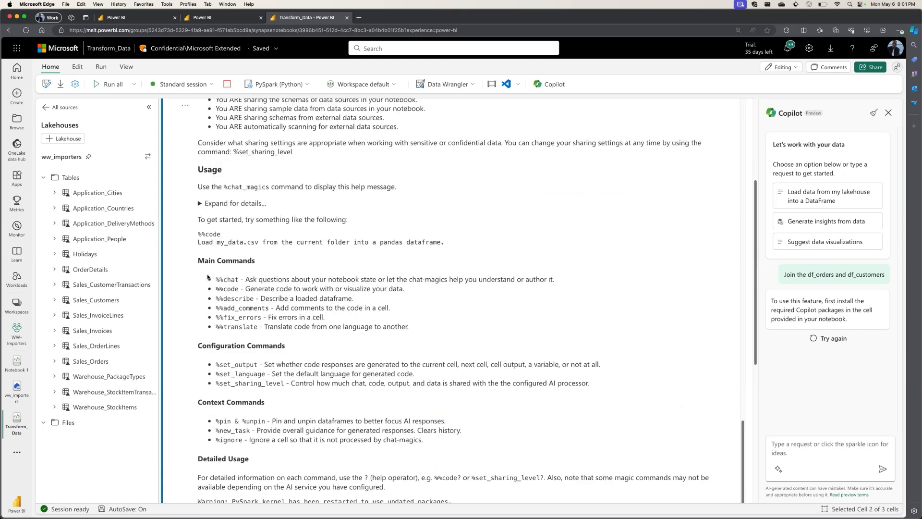
{"action": "left_click_drag", "start_coordinate": [205, 261], "coordinate": [292, 327]}
{"action": "left_click", "coordinate": [341, 345]}
{"action": "scroll", "coordinate": [348, 336], "scroll_direction": "down", "scroll_amount": 1}
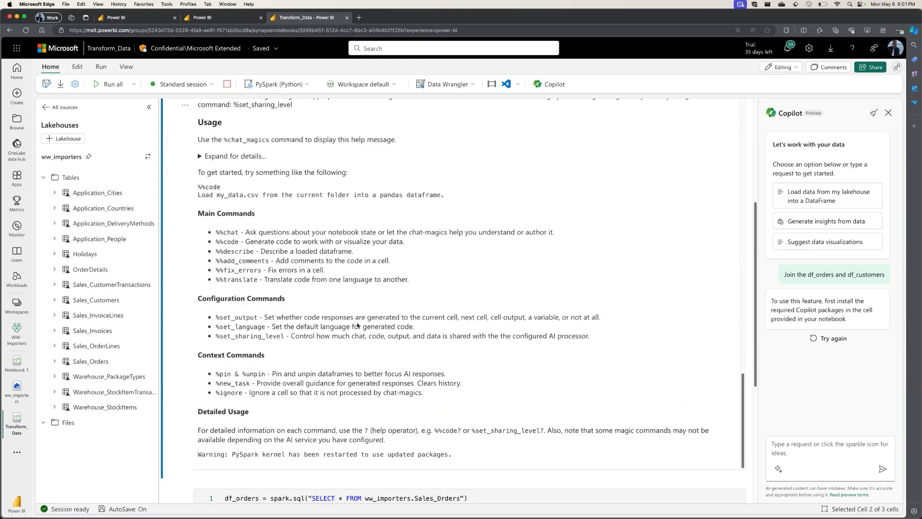
{"action": "scroll", "coordinate": [358, 325], "scroll_direction": "down", "scroll_amount": 5}
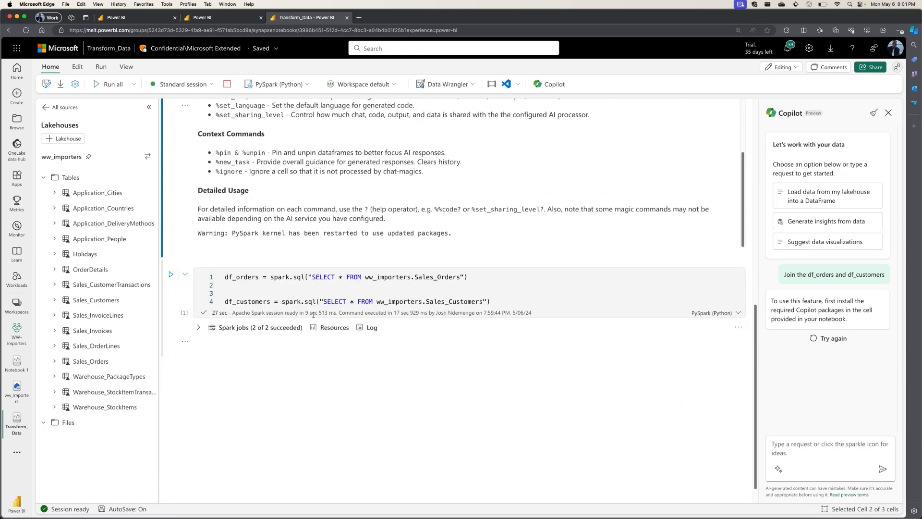
{"action": "left_click", "coordinate": [826, 344]}
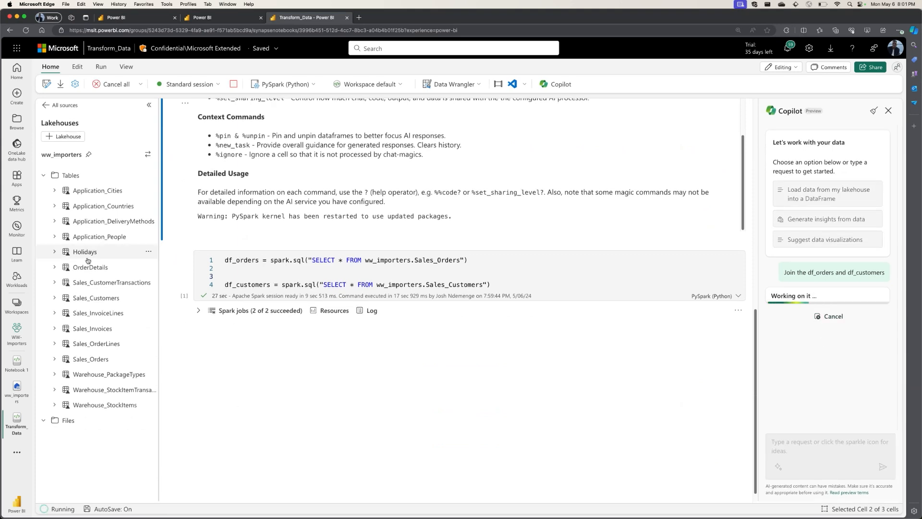
{"action": "double_click", "coordinate": [437, 260]}
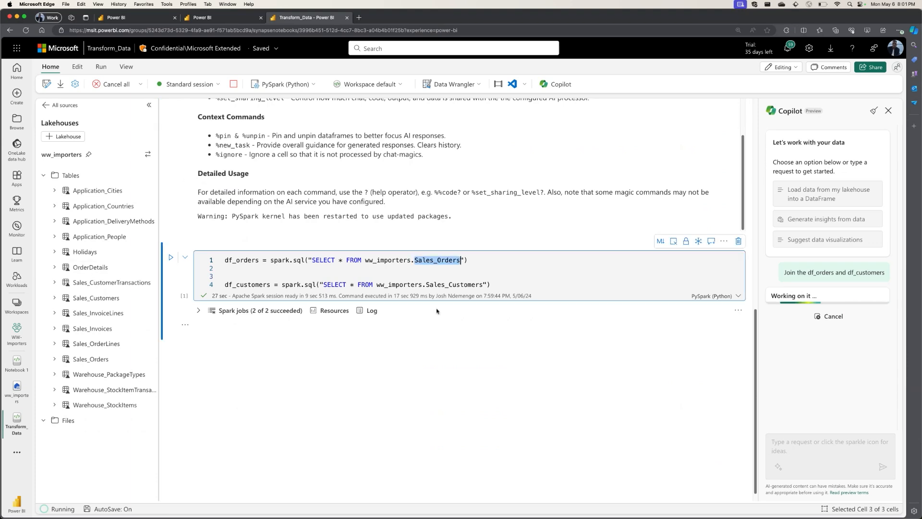
{"action": "double_click", "coordinate": [454, 285]}
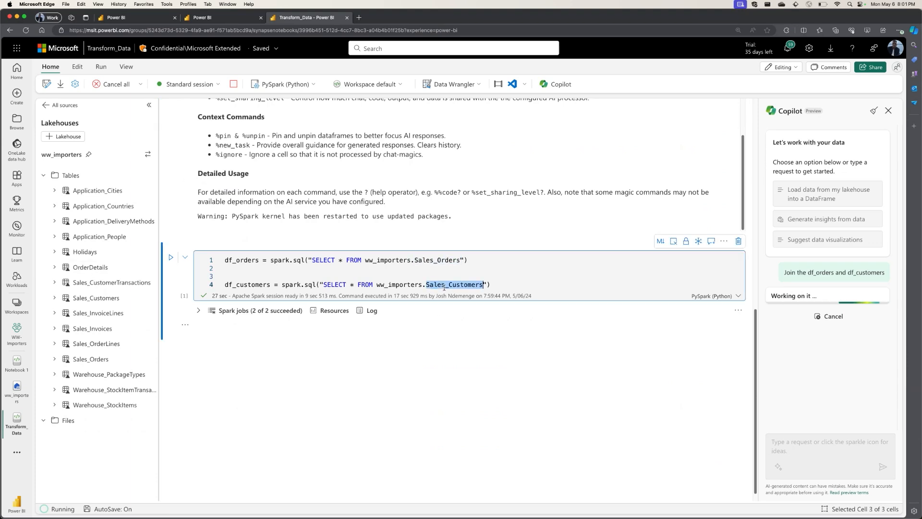
{"action": "left_click", "coordinate": [832, 317]}
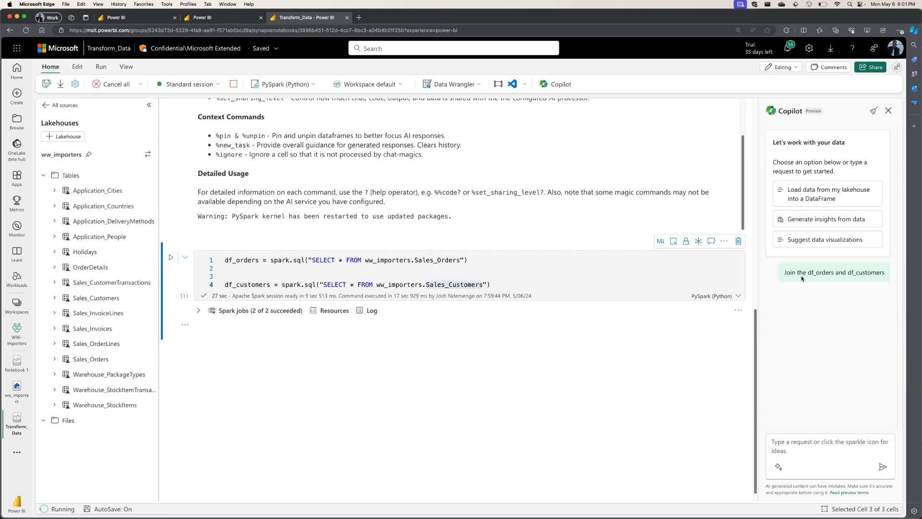
Rerun the cell that loads df_orders and df_customers, and ask Copilot to join the two dataframes.
{"action": "left_click_drag", "start_coordinate": [784, 272], "coordinate": [893, 274]}
{"action": "key", "text": "super+c"}
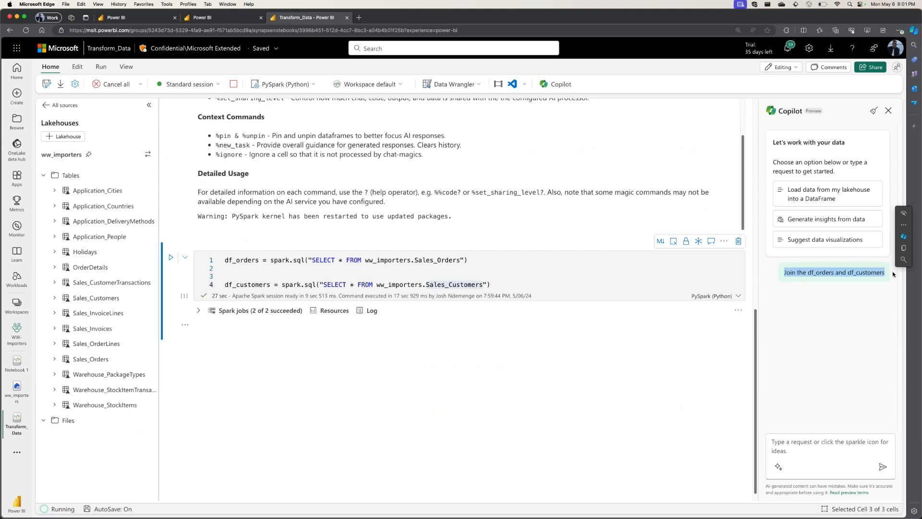
{"action": "left_click", "coordinate": [802, 456]}
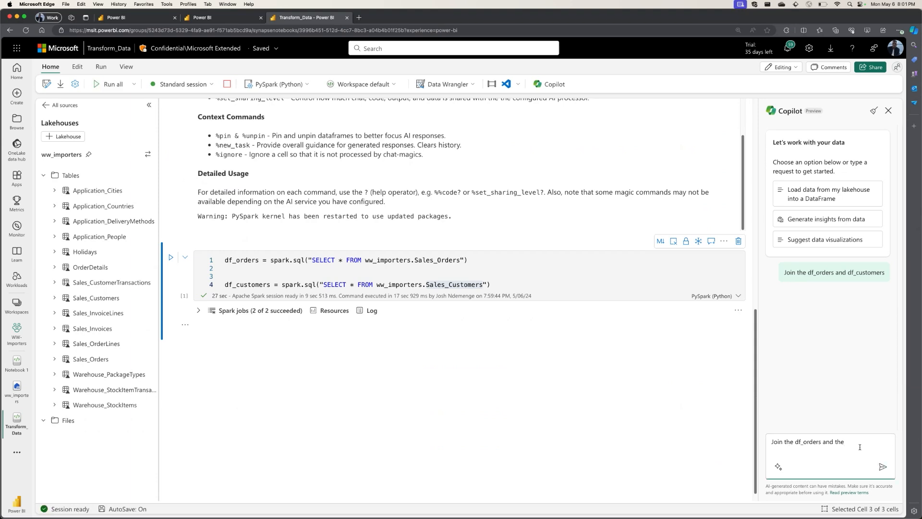
{"action": "type", "text": "df_cutomers"}
{"action": "left_click", "coordinate": [170, 257]}
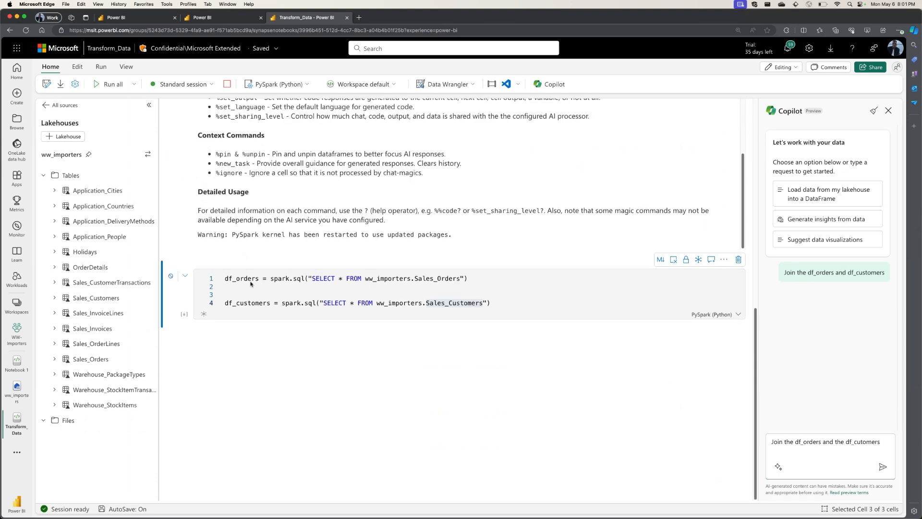
{"action": "left_click", "coordinate": [883, 466]}
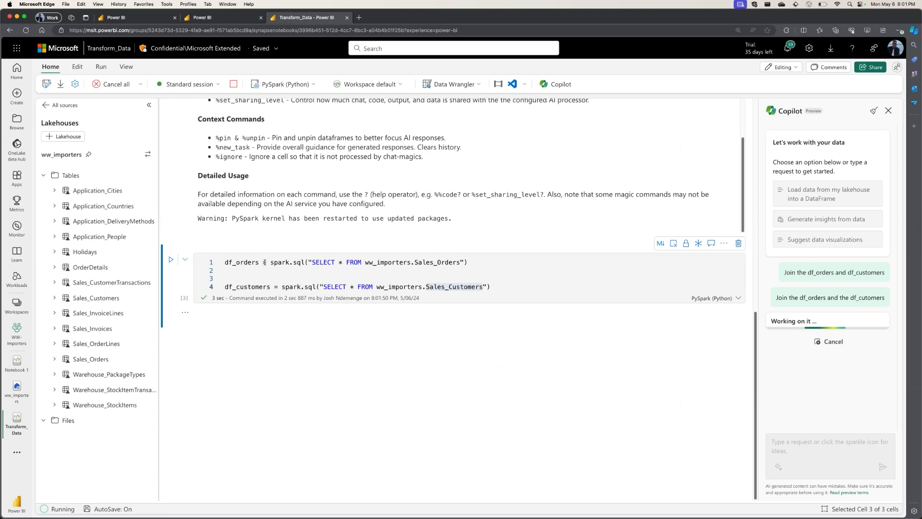
{"action": "double_click", "coordinate": [226, 263]}
{"action": "double_click", "coordinate": [248, 287]}
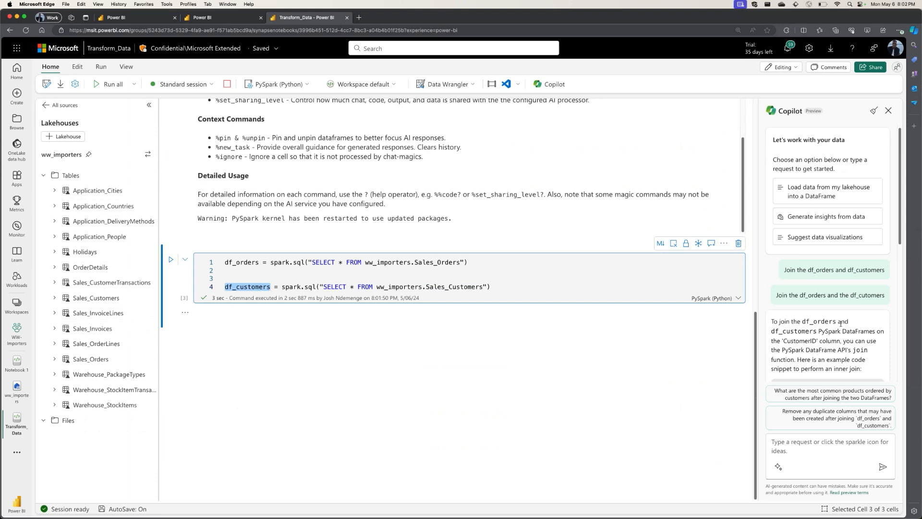
Send Copilot the earlier prompt "Join the df_orders and df_customers" again.
{"action": "left_click", "coordinate": [810, 454]}
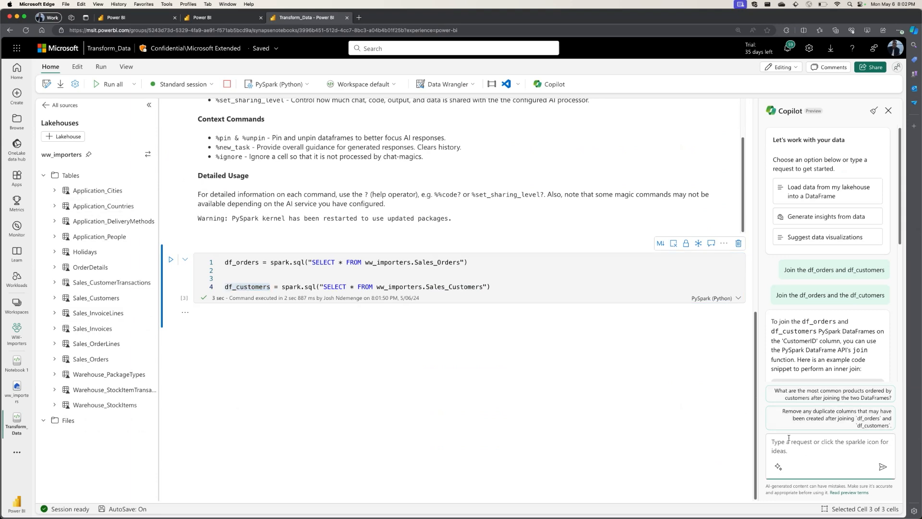
{"action": "key", "text": "super+v"}
{"action": "key", "text": "Return"}
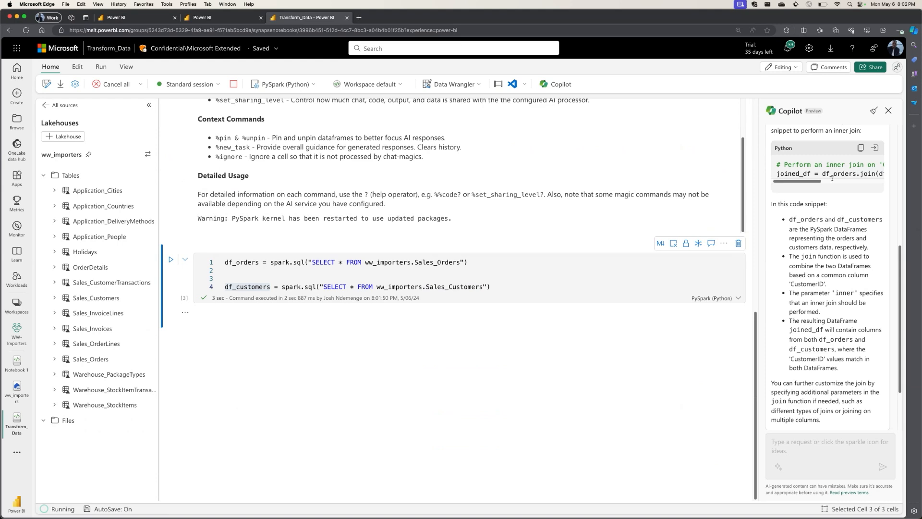
Read Copilot's join code and explanation, checking the result name, the source dataframes, the key column and the join type.
{"action": "scroll", "coordinate": [841, 179], "scroll_direction": "right", "scroll_amount": 5}
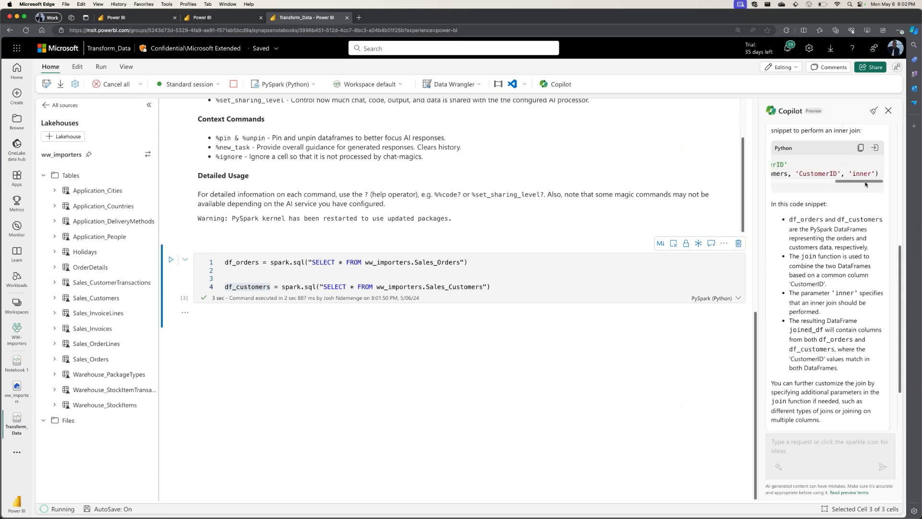
{"action": "scroll", "coordinate": [846, 183], "scroll_direction": "left", "scroll_amount": 5}
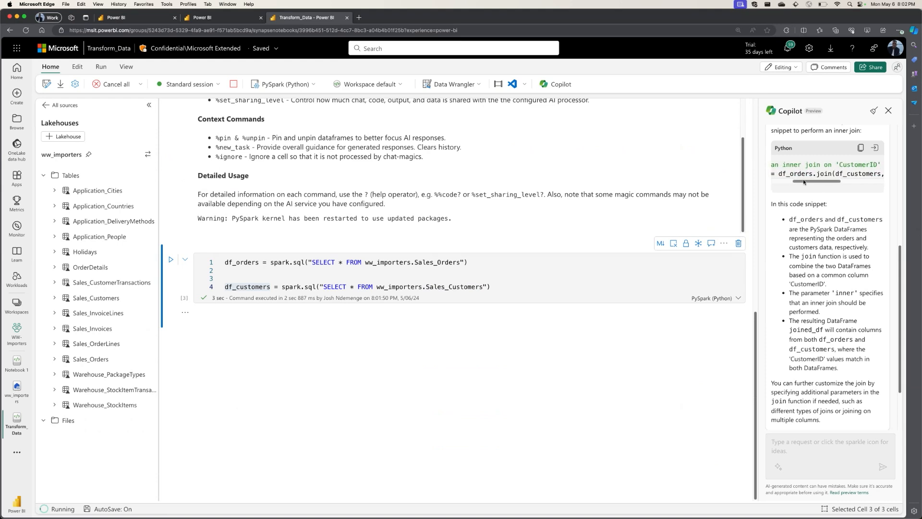
{"action": "scroll", "coordinate": [840, 298], "scroll_direction": "down", "scroll_amount": 5}
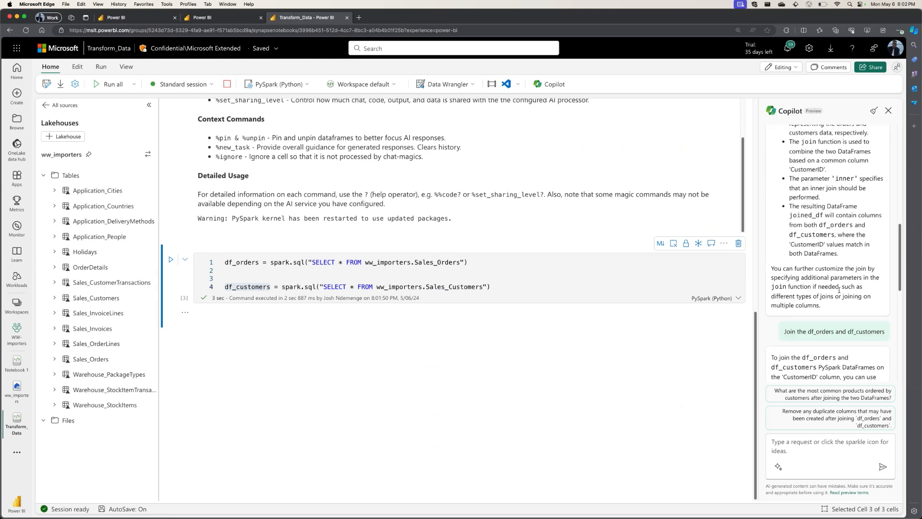
{"action": "scroll", "coordinate": [839, 289], "scroll_direction": "down", "scroll_amount": 4}
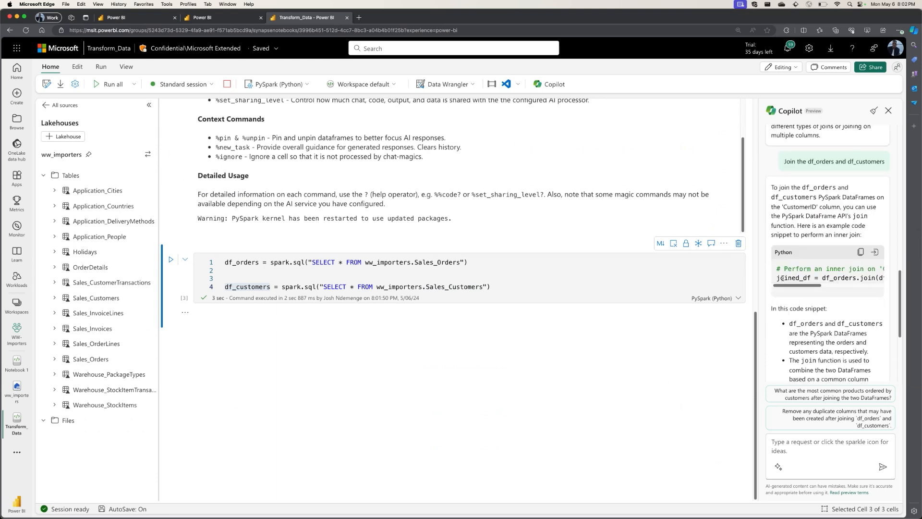
{"action": "double_click", "coordinate": [782, 278]}
{"action": "scroll", "coordinate": [832, 287], "scroll_direction": "right", "scroll_amount": 5}
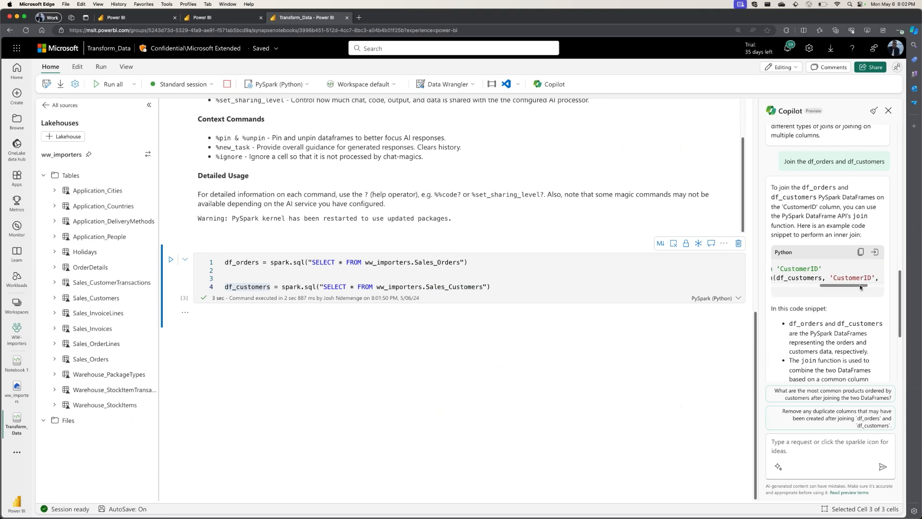
{"action": "left_click_drag", "start_coordinate": [860, 285], "coordinate": [789, 285]}
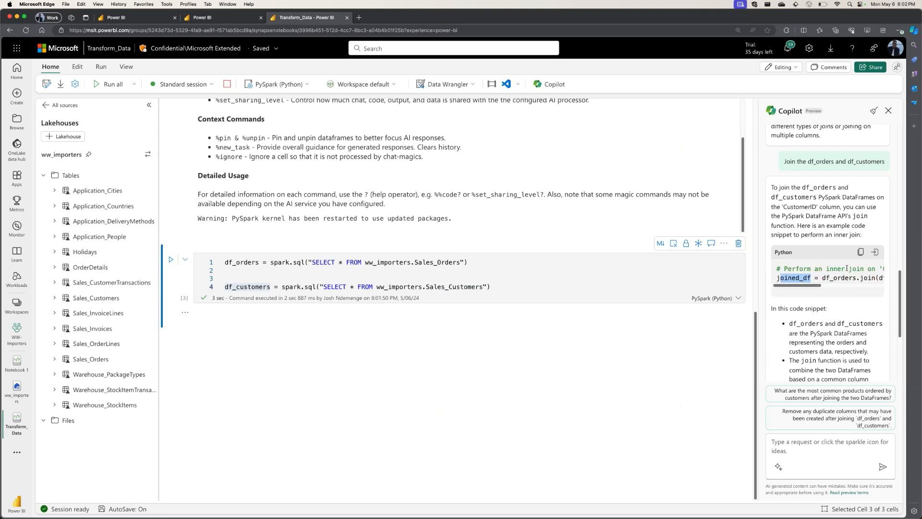
{"action": "double_click", "coordinate": [837, 278]}
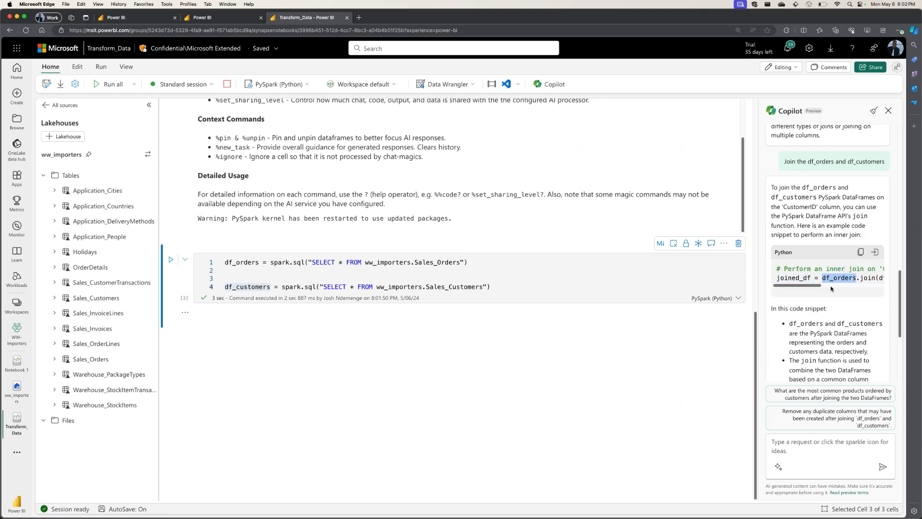
{"action": "scroll", "coordinate": [832, 283], "scroll_direction": "right", "scroll_amount": 5}
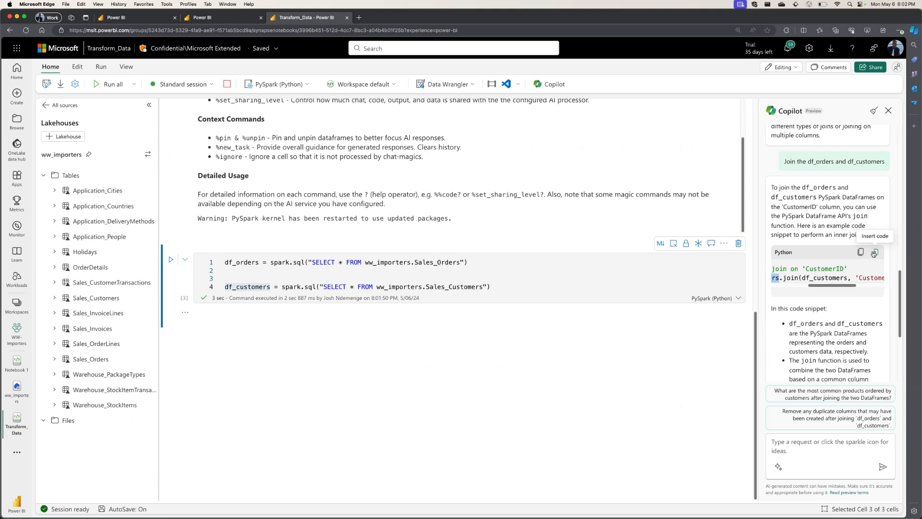
Insert Copilot's inner join code on 'CustomerID' as a new notebook cell and run it.
{"action": "left_click", "coordinate": [874, 253]}
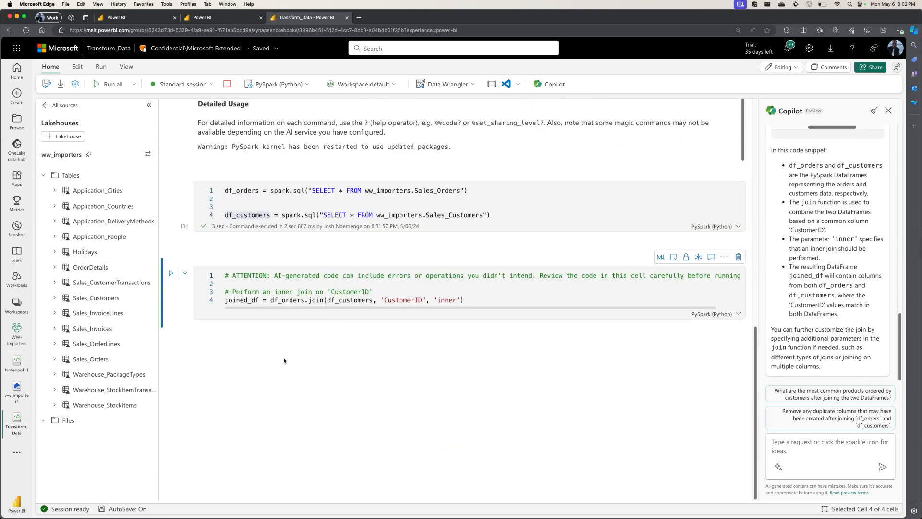
{"action": "left_click", "coordinate": [171, 273]}
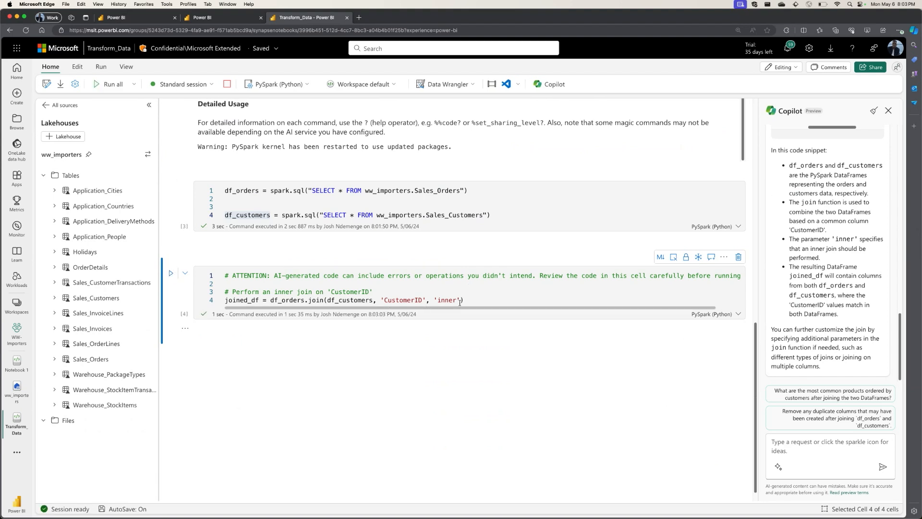
{"action": "left_click_drag", "start_coordinate": [463, 301], "coordinate": [225, 291]}
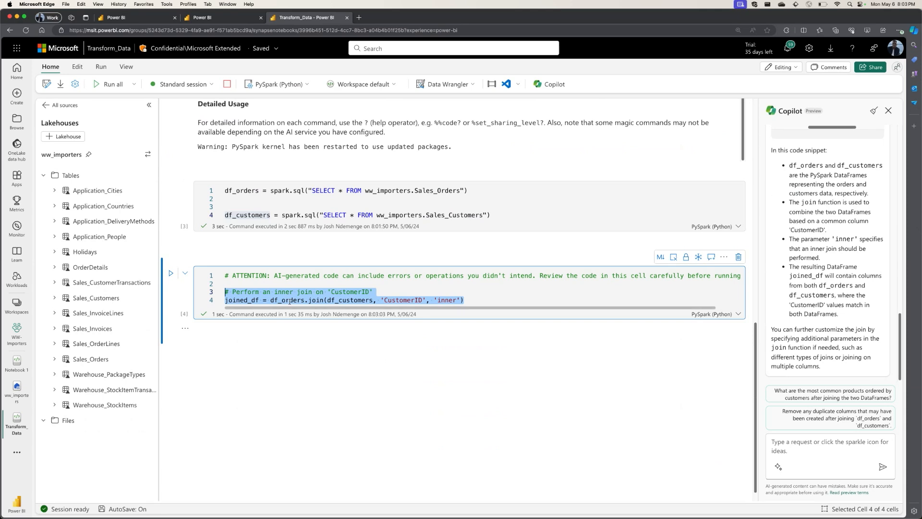
Add a code cell below the join containing display(joined_df), run it and look over the resulting table.
{"action": "left_click", "coordinate": [210, 345]}
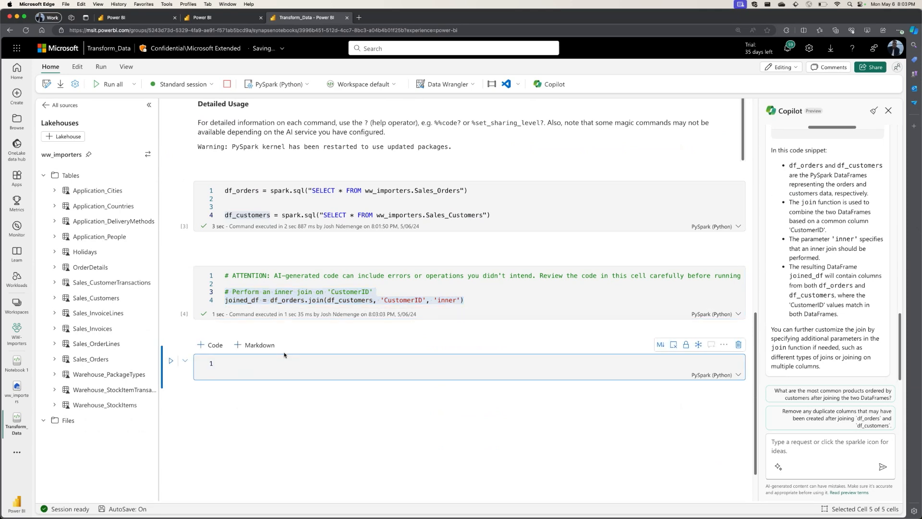
{"action": "type", "text": "display(jo"}
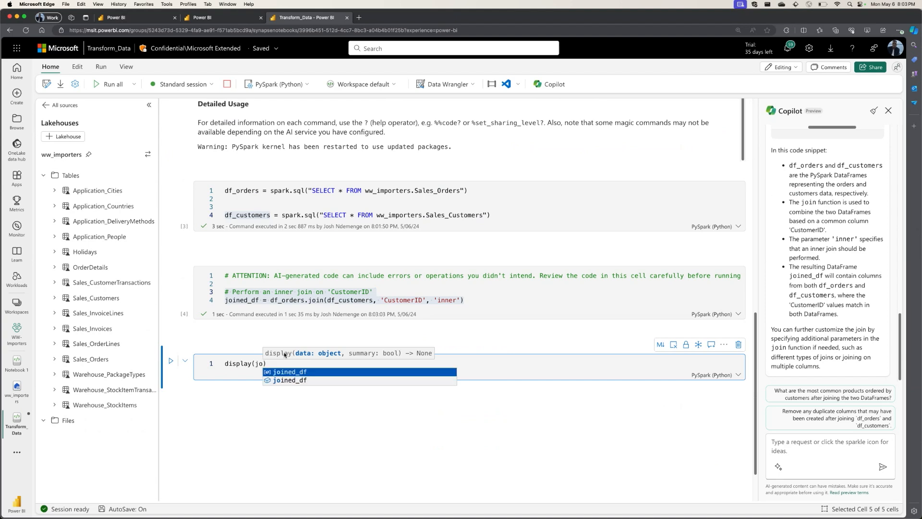
{"action": "key", "text": "Tab"}
{"action": "key", "text": "shift+Return"}
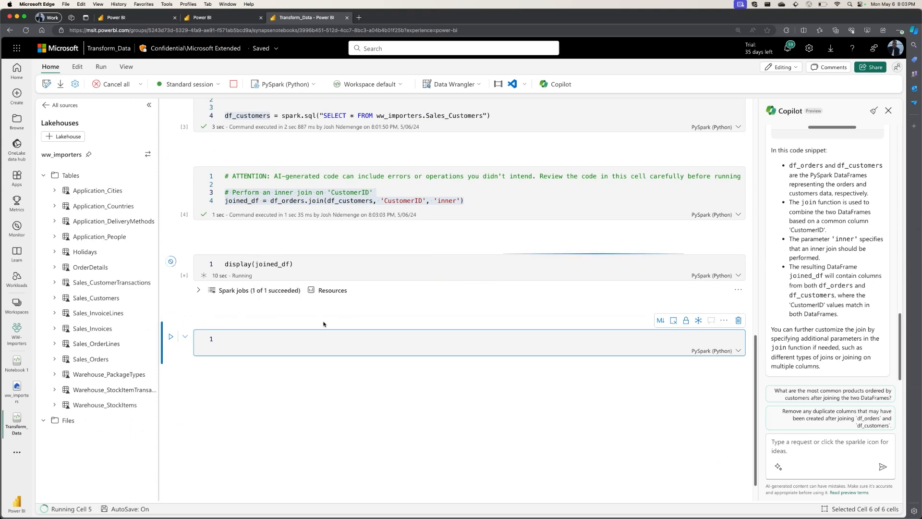
{"action": "scroll", "coordinate": [403, 270], "scroll_direction": "up", "scroll_amount": 3}
{"action": "scroll", "coordinate": [401, 248], "scroll_direction": "down", "scroll_amount": 3}
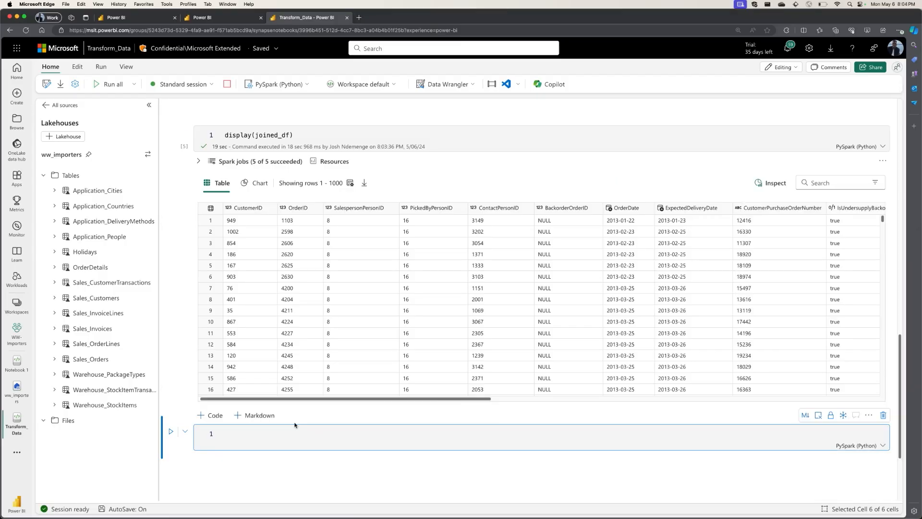
Write a %%chat prompt in the empty cell below the table: "Suggest visualisations for the joined_df".
{"action": "type", "text": "%%"}
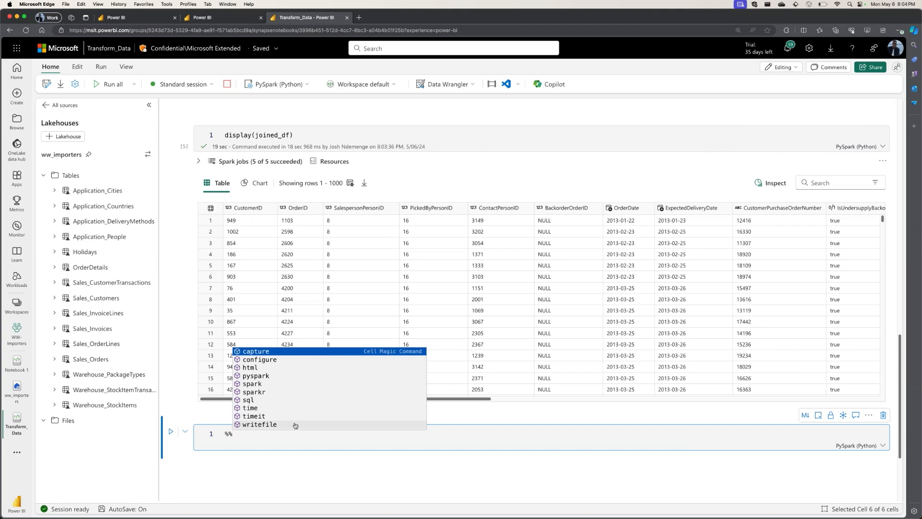
{"action": "type", "text": "chat"}
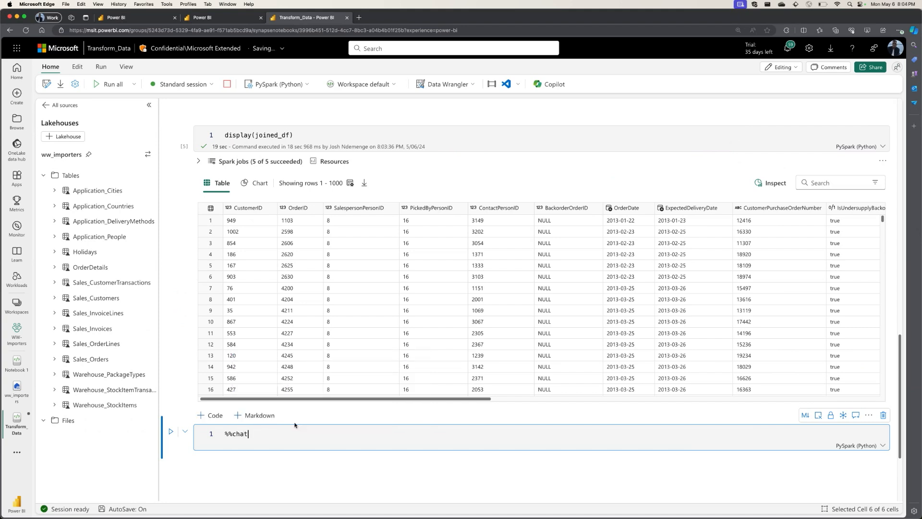
{"action": "key", "text": "Return"}
{"action": "key", "text": "Return"}
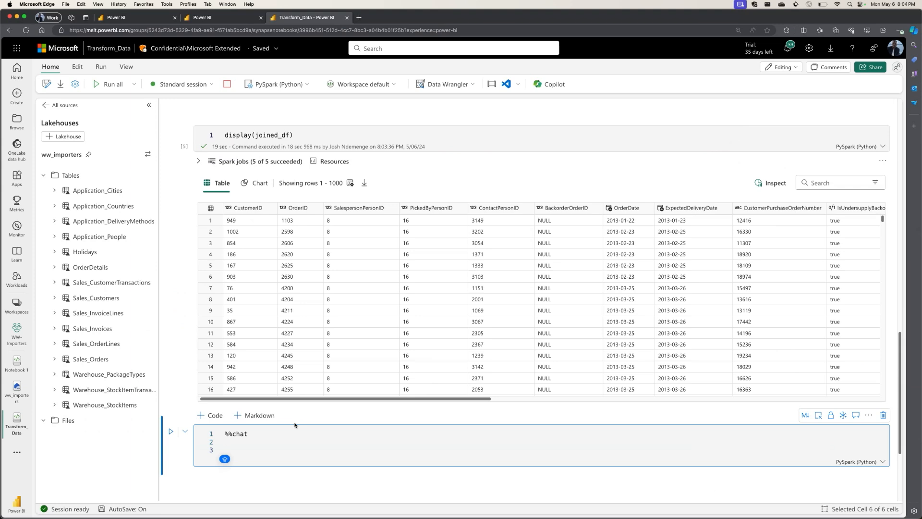
{"action": "type", "text": "Suu"}
{"action": "key", "text": "BackSpace"}
{"action": "type", "text": "ggest visualisatip"}
{"action": "key", "text": "BackSpace"}
{"action": "type", "text": "ons for the "}
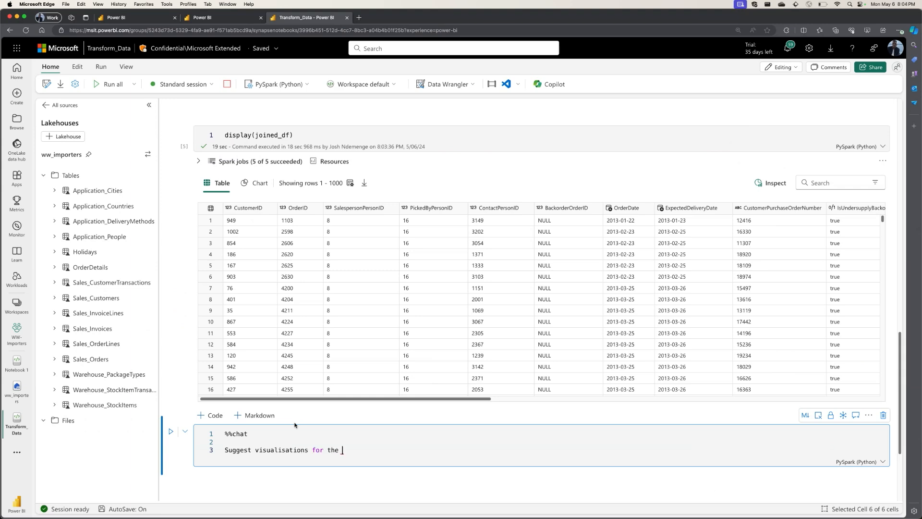
{"action": "type", "text": "joined_df"}
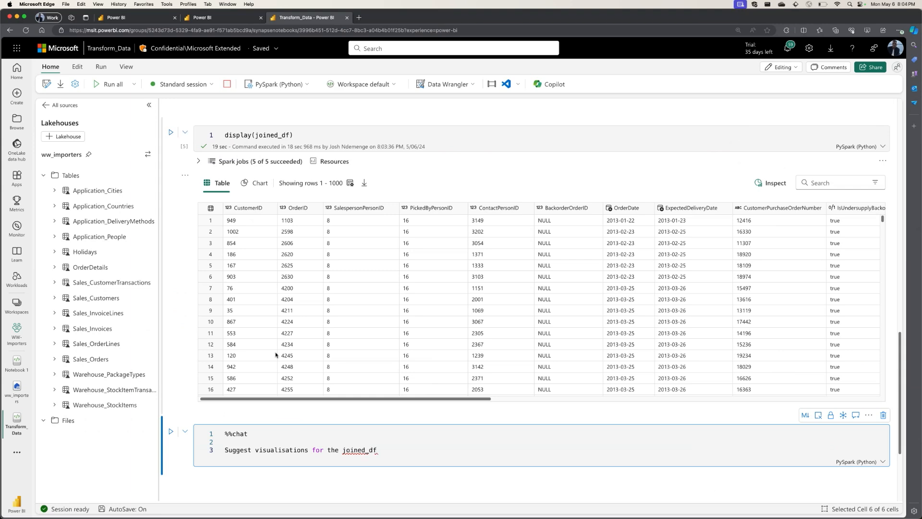
Run the %%chat cell and look through the list of suggested visualisations.
{"action": "left_click", "coordinate": [171, 431]}
{"action": "scroll", "coordinate": [377, 356], "scroll_direction": "down", "scroll_amount": 5}
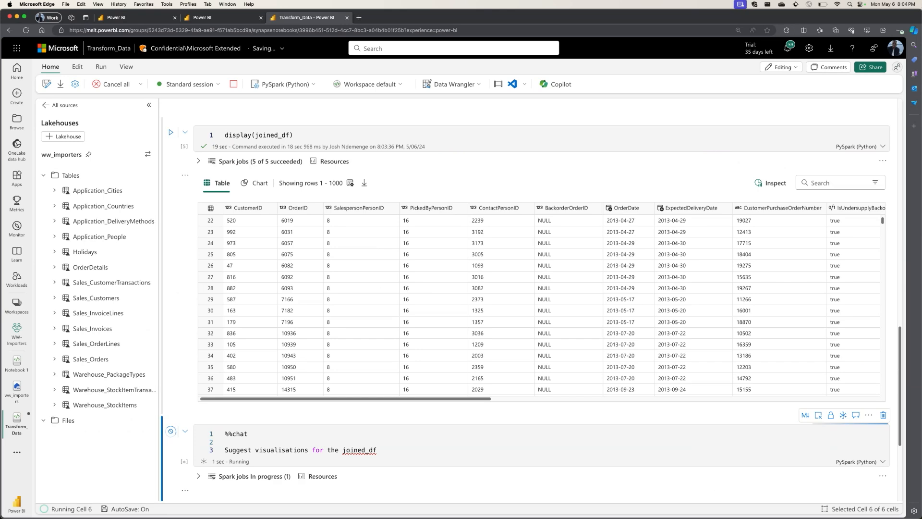
{"action": "scroll", "coordinate": [508, 257], "scroll_direction": "down", "scroll_amount": 2}
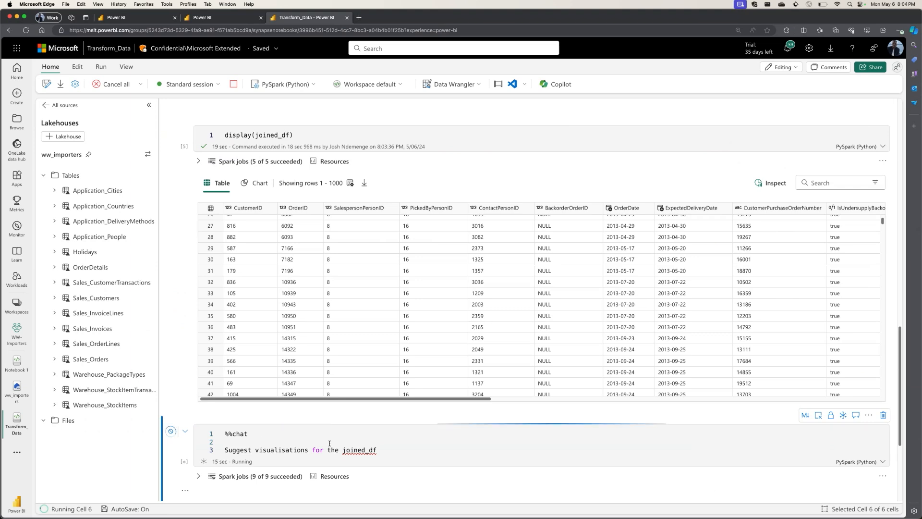
{"action": "scroll", "coordinate": [380, 431], "scroll_direction": "down", "scroll_amount": 6}
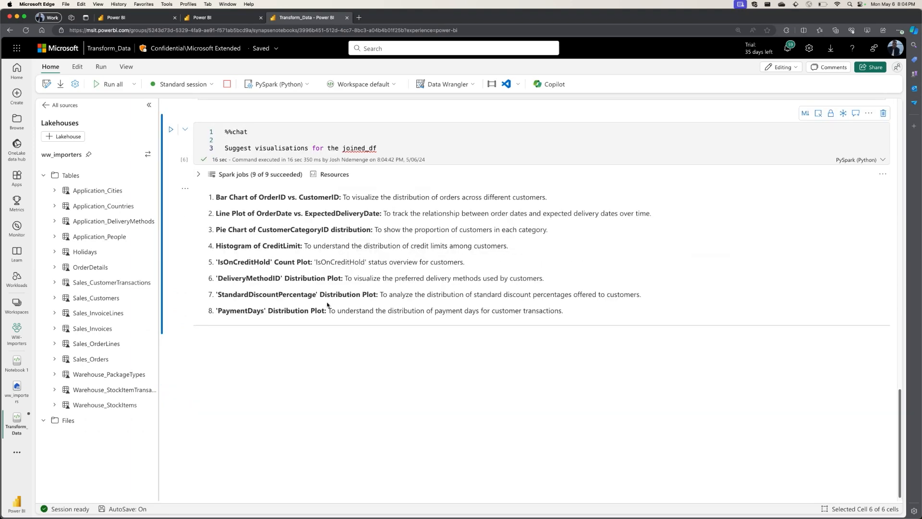
{"action": "left_click_drag", "start_coordinate": [216, 196], "coordinate": [335, 317]}
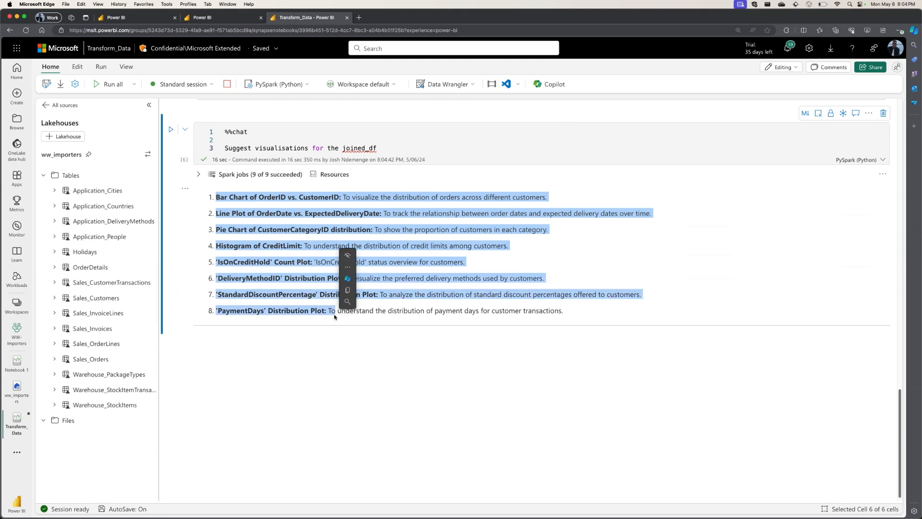
{"action": "left_click", "coordinate": [324, 394]}
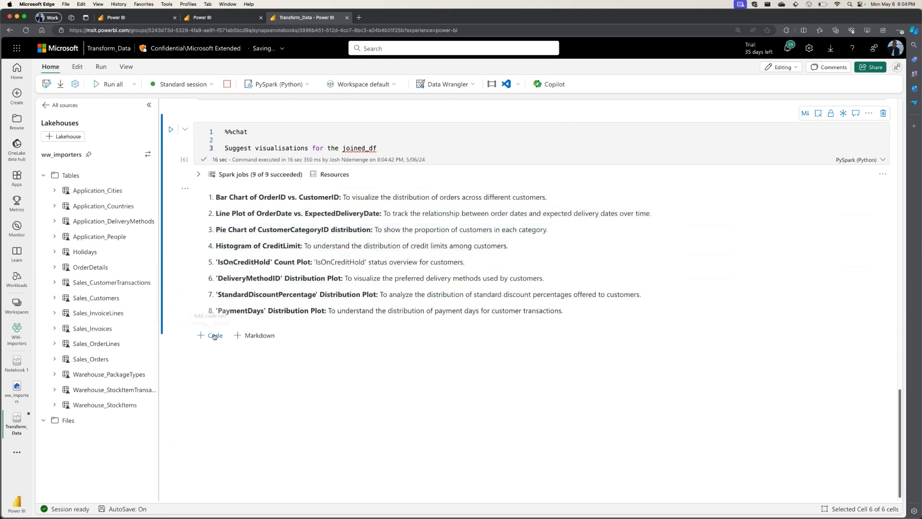
Add a code cell below the suggested visualisations and start it with %%code followed by an empty line.
{"action": "left_click", "coordinate": [215, 336]}
{"action": "type", "text": "%%"}
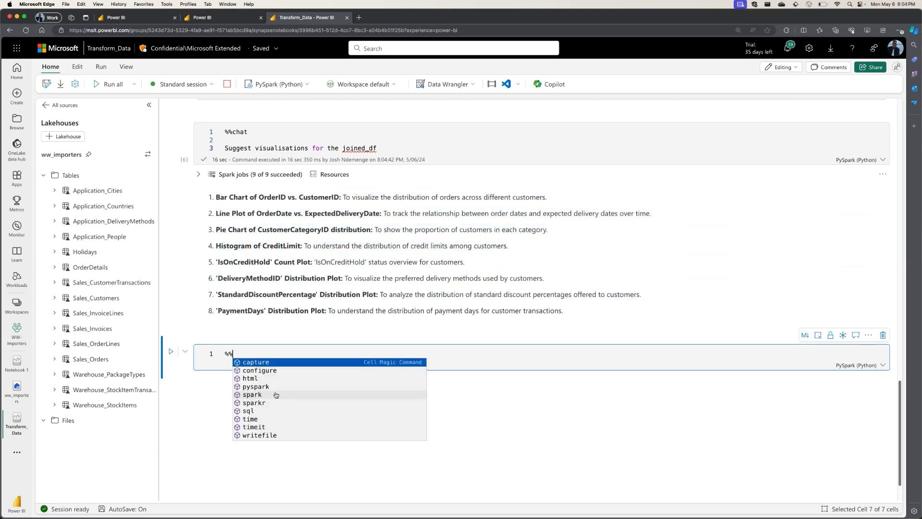
{"action": "type", "text": "code"}
{"action": "key", "text": "Return"}
{"action": "key", "text": "Return"}
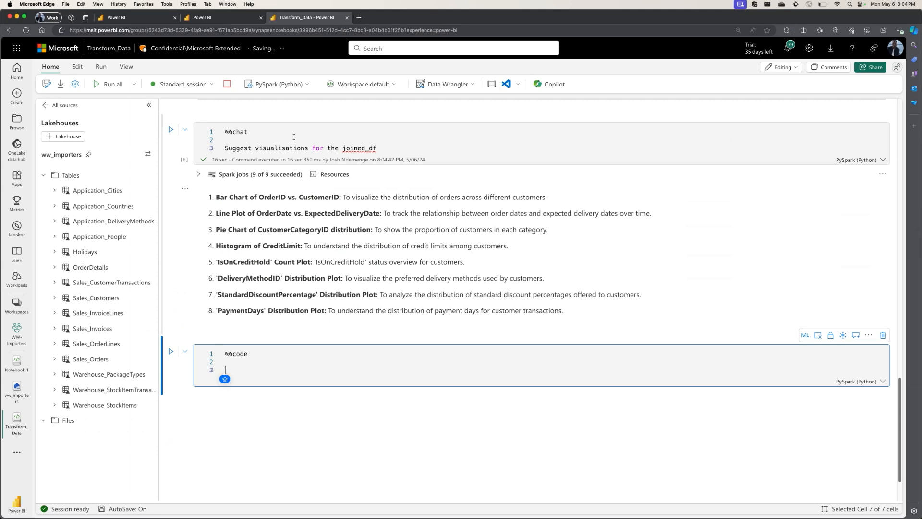
Copy the first suggestion, "Bar Chart of OrderID vs. CustomerID", with its description into the %%code cell as the prompt and run the cell.
{"action": "left_click_drag", "start_coordinate": [217, 198], "coordinate": [556, 200]}
{"action": "key", "text": "super+c"}
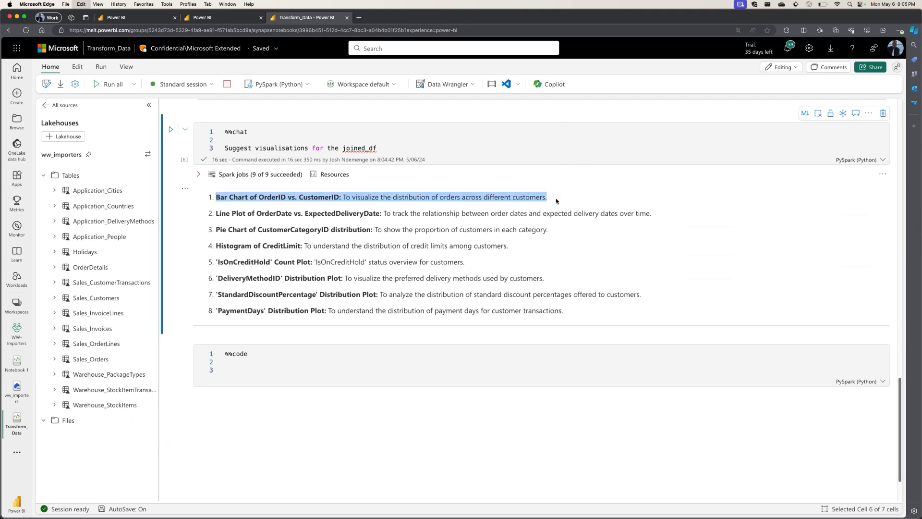
{"action": "left_click", "coordinate": [284, 367]}
{"action": "key", "text": "super+v"}
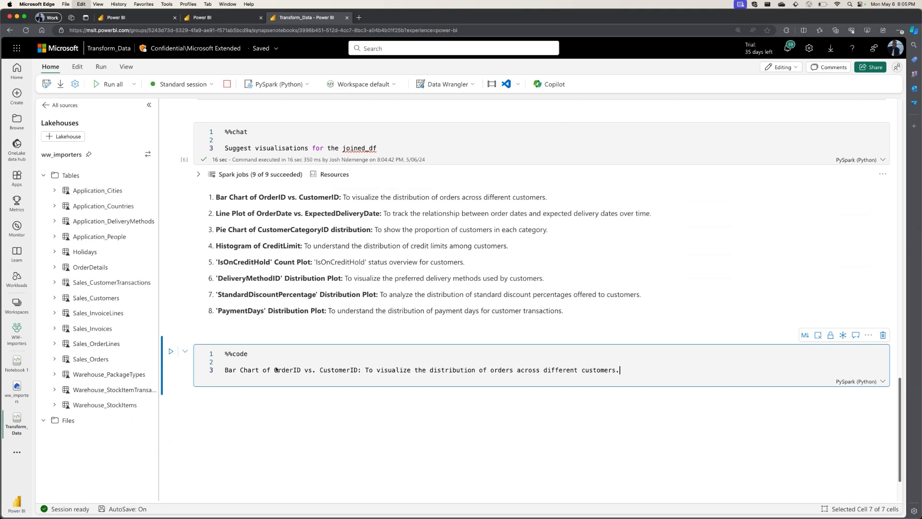
{"action": "left_click", "coordinate": [171, 351]}
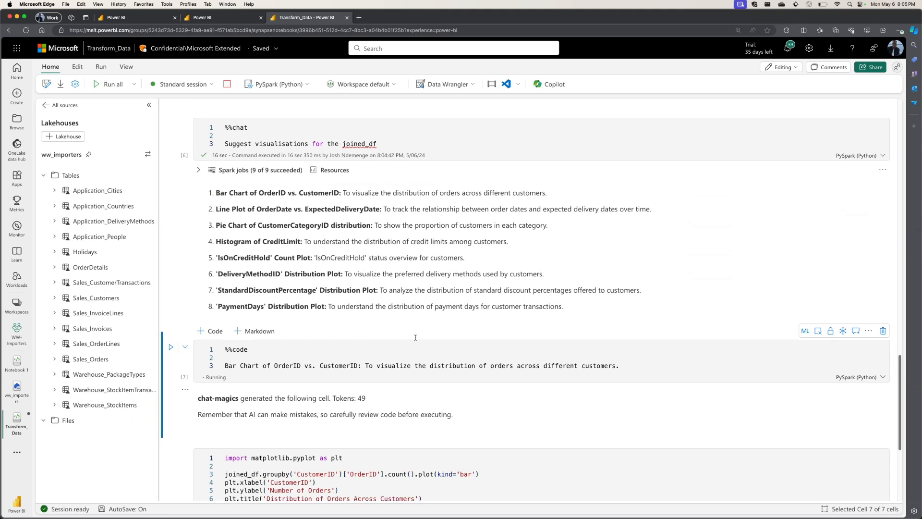
Run the generated matplotlib cell that plots order counts per CustomerID as a bar chart and examine its output.
{"action": "scroll", "coordinate": [332, 369], "scroll_direction": "down", "scroll_amount": 3}
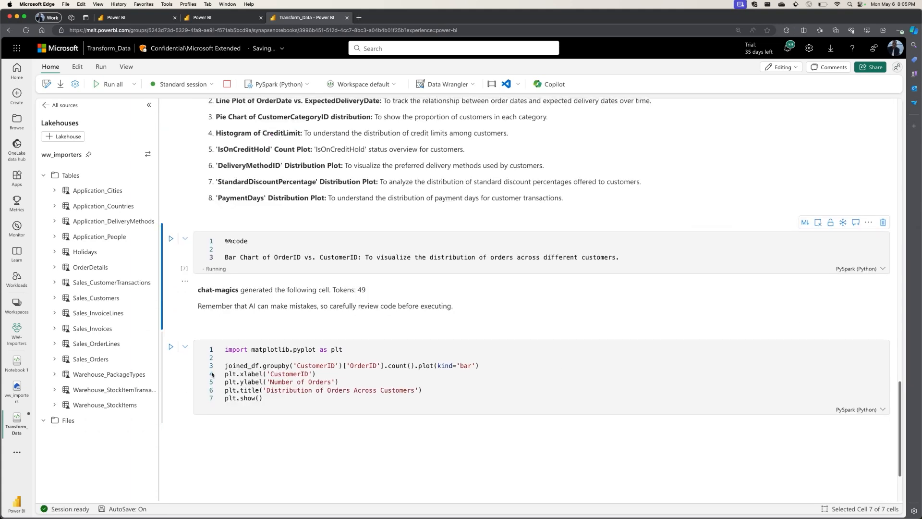
{"action": "left_click", "coordinate": [170, 346]}
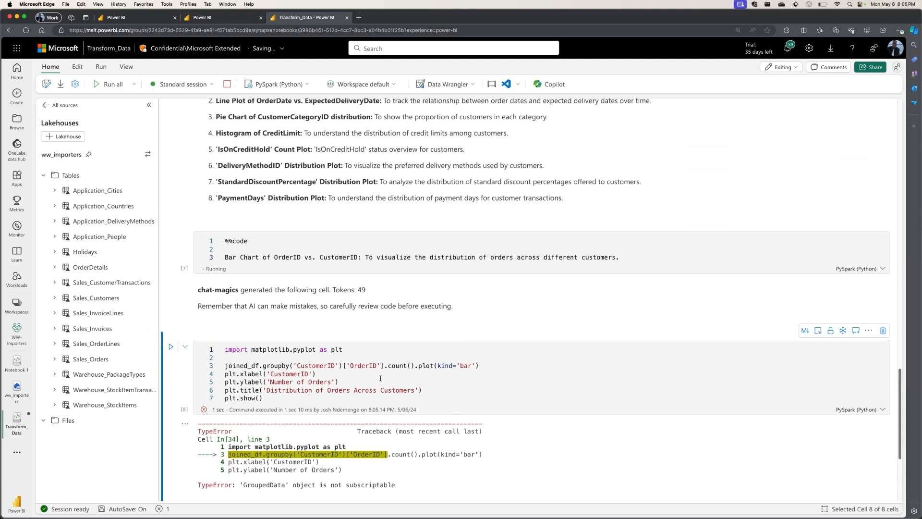
{"action": "scroll", "coordinate": [249, 363], "scroll_direction": "down", "scroll_amount": 1}
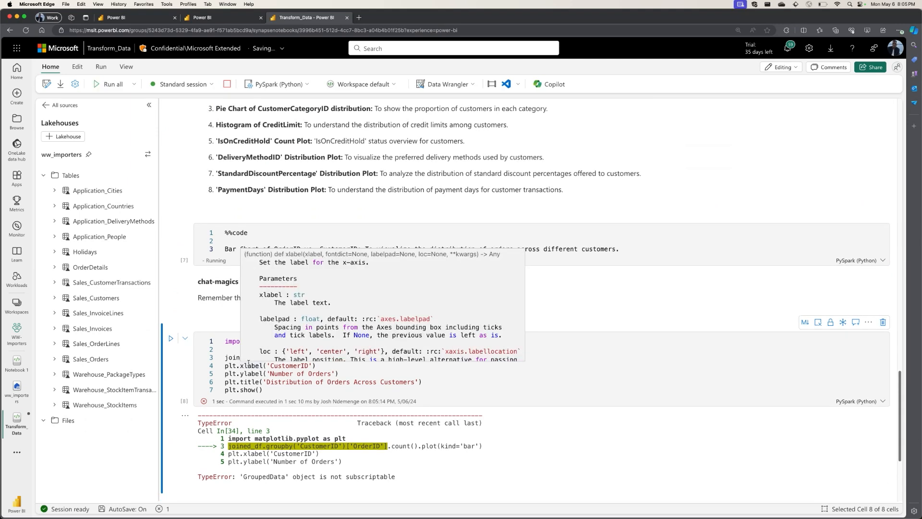
{"action": "scroll", "coordinate": [345, 372], "scroll_direction": "up", "scroll_amount": 2}
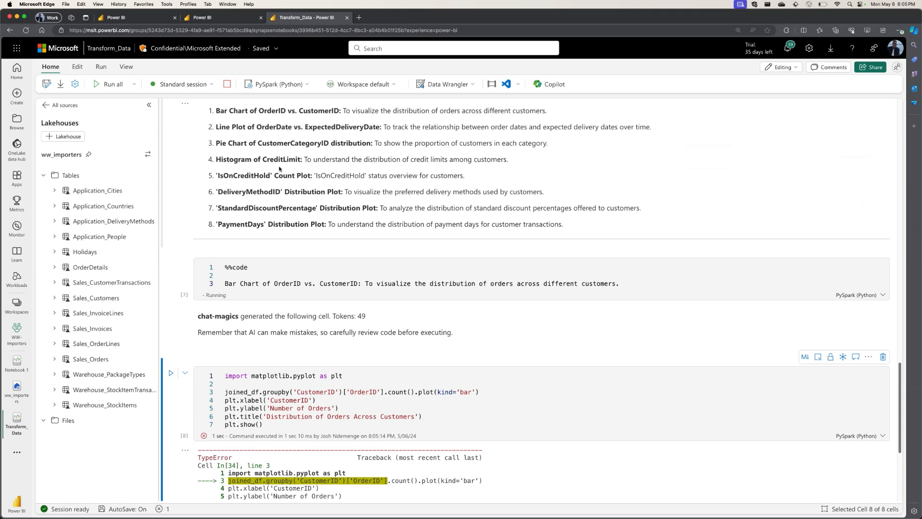
Look briefly at the Stock Monitoring report, return to the Transform_Data notebook and review the chat suggestions above the %%code cell.
{"action": "left_click", "coordinate": [222, 19]}
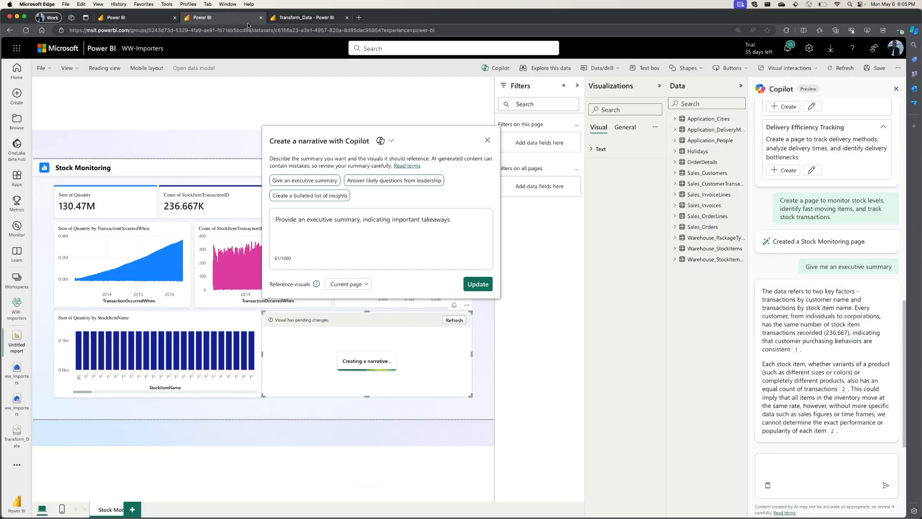
{"action": "left_click", "coordinate": [271, 21]}
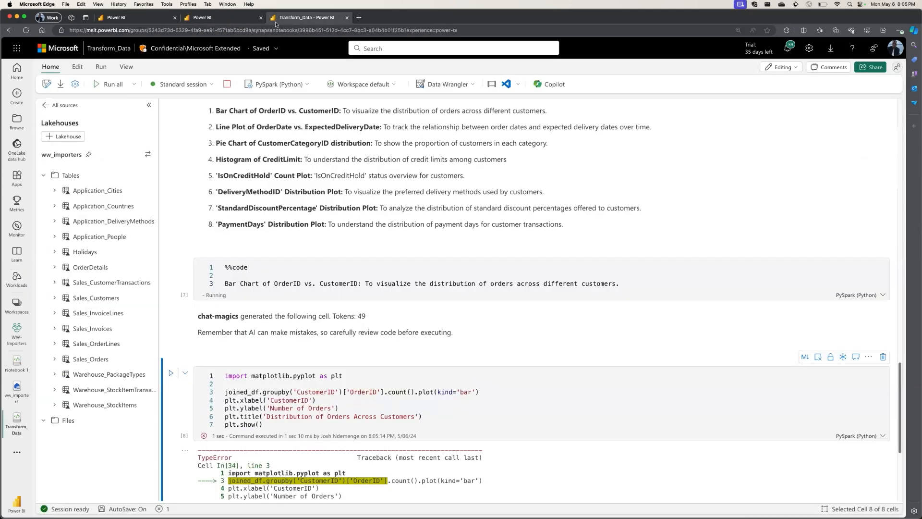
{"action": "scroll", "coordinate": [328, 216], "scroll_direction": "up", "scroll_amount": 2}
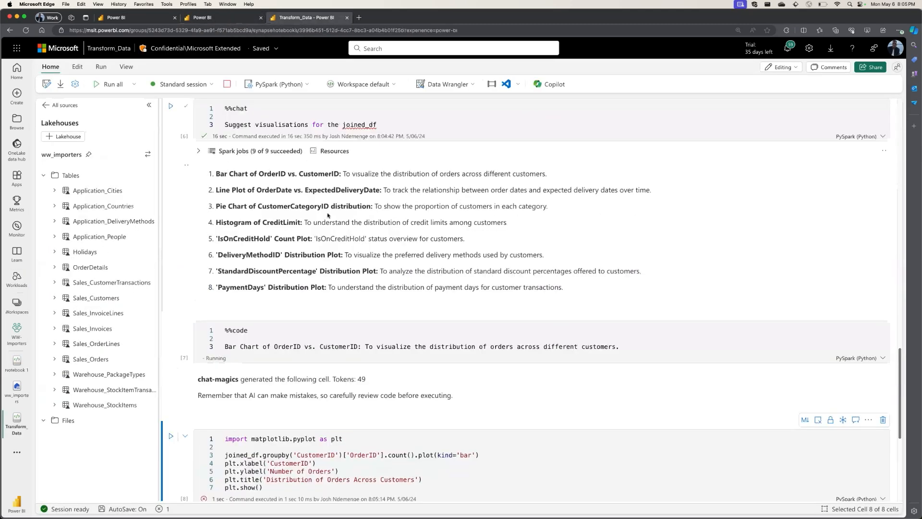
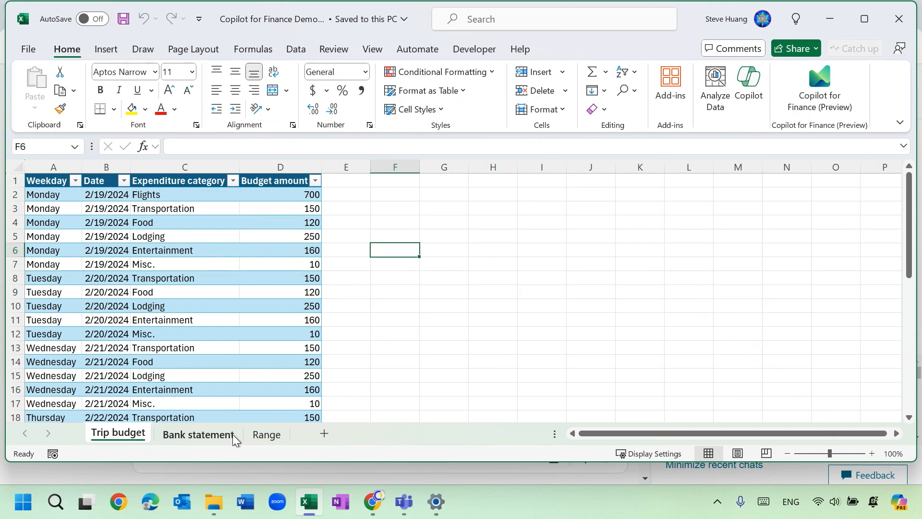
Look through the Range, Trip budget and Bank statement sheets of the Copilot for Finance demo workbook in Excel.
{"action": "left_click", "coordinate": [261, 433]}
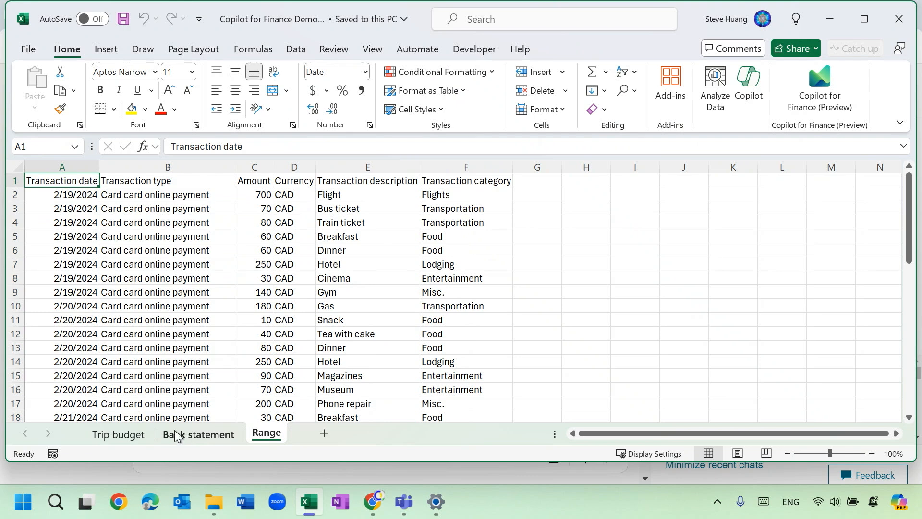
{"action": "left_click", "coordinate": [118, 434]}
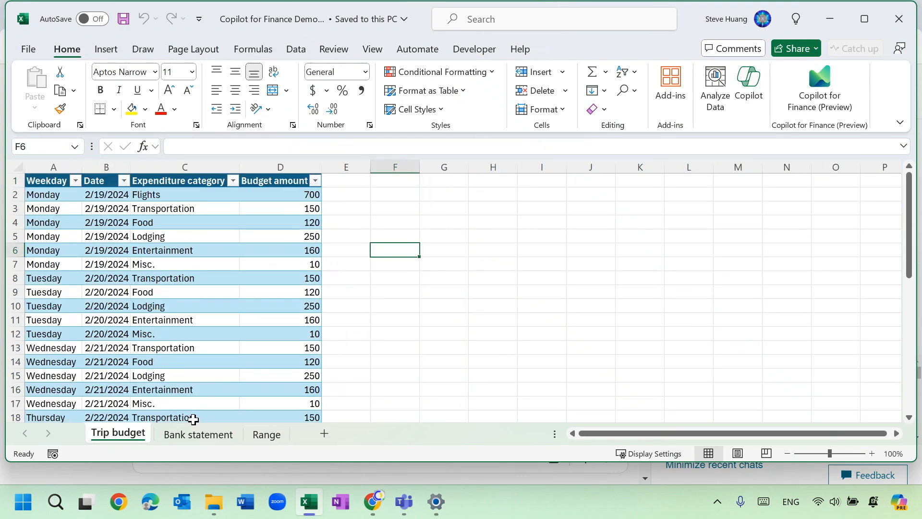
{"action": "left_click", "coordinate": [195, 434]}
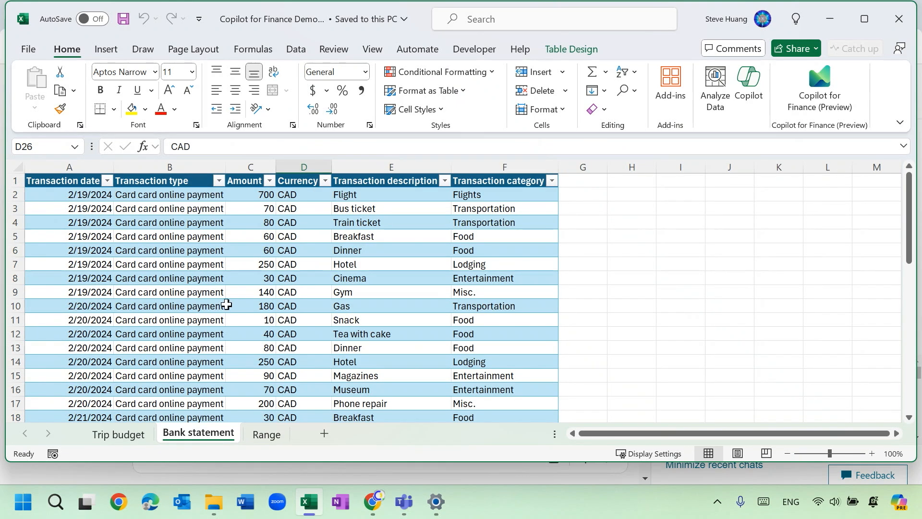
{"action": "left_click", "coordinate": [106, 435]}
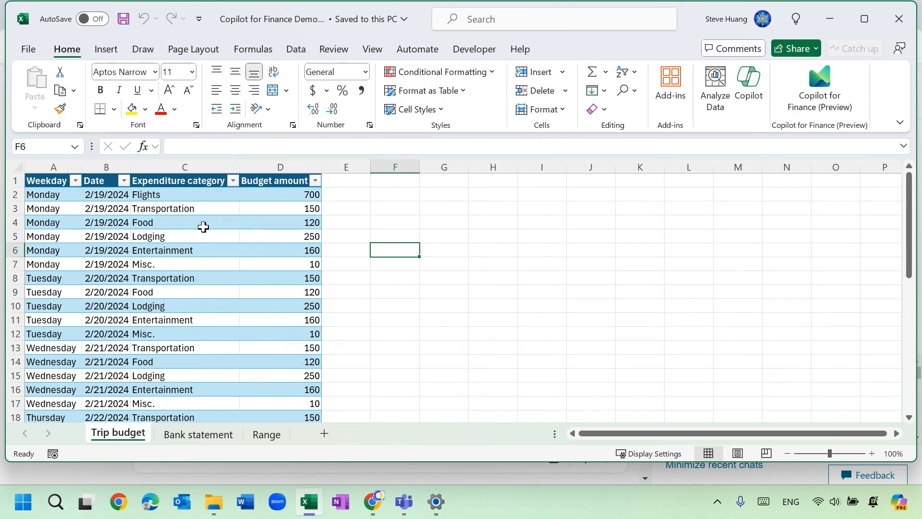
{"action": "left_click", "coordinate": [173, 436]}
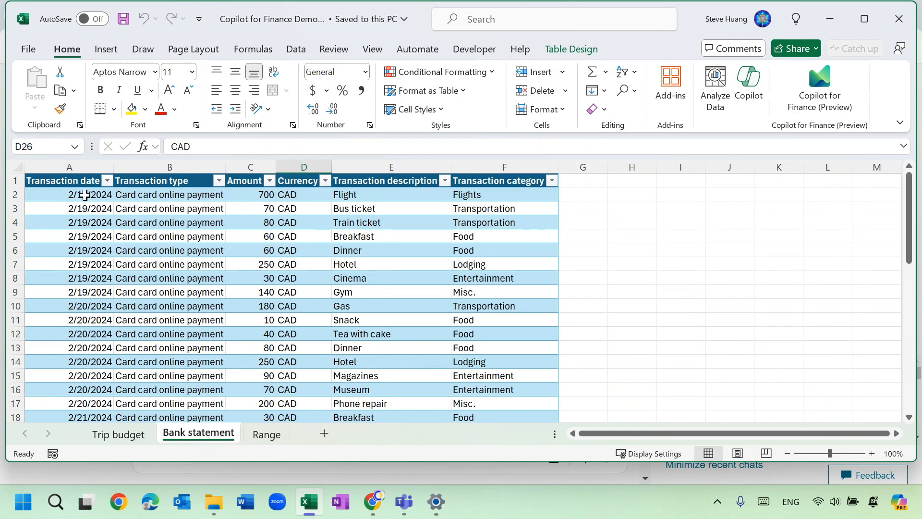
Highlight the Transaction date, Transaction category and Amount columns of the Bank statement sheet in turn to review the fields.
{"action": "left_click", "coordinate": [80, 161]}
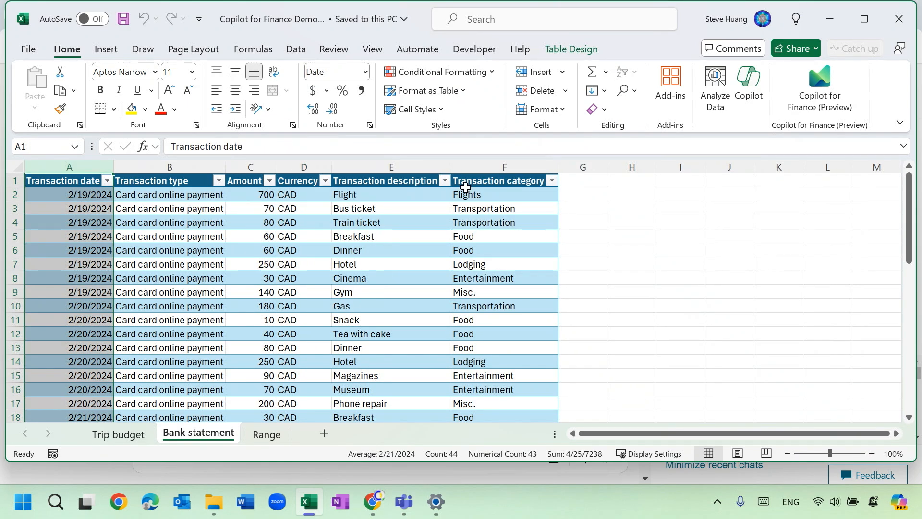
{"action": "left_click", "coordinate": [513, 166]}
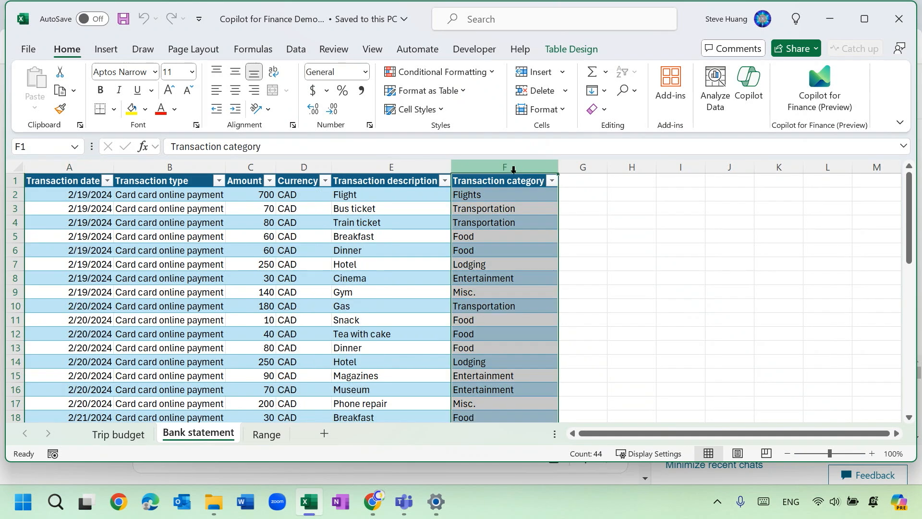
{"action": "left_click", "coordinate": [255, 169]}
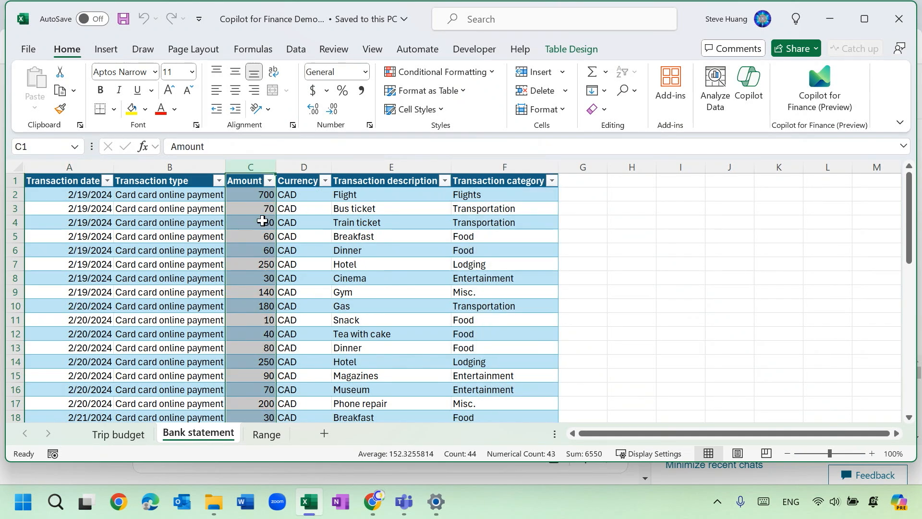
{"action": "left_click", "coordinate": [317, 309]}
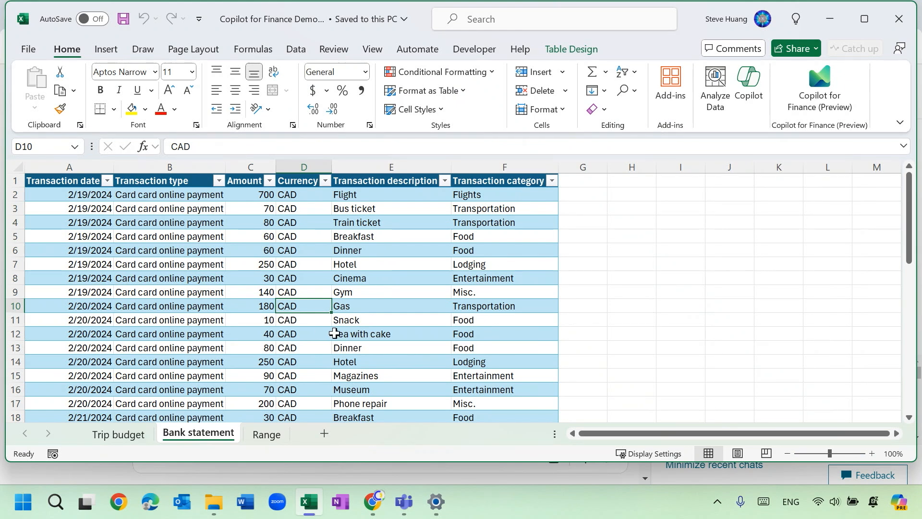
Check the table name and design properties of the tables on the Bank statement and Trip budget sheets.
{"action": "left_click", "coordinate": [205, 310]}
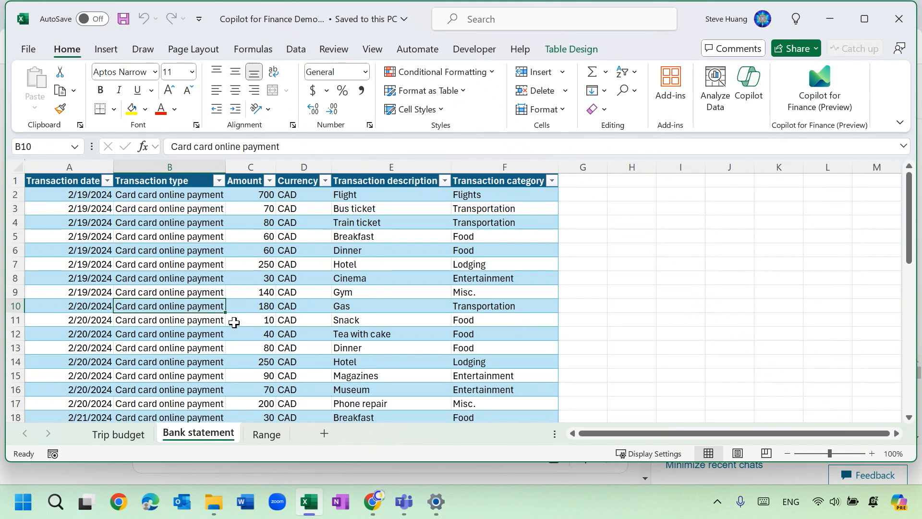
{"action": "left_click", "coordinate": [185, 312]}
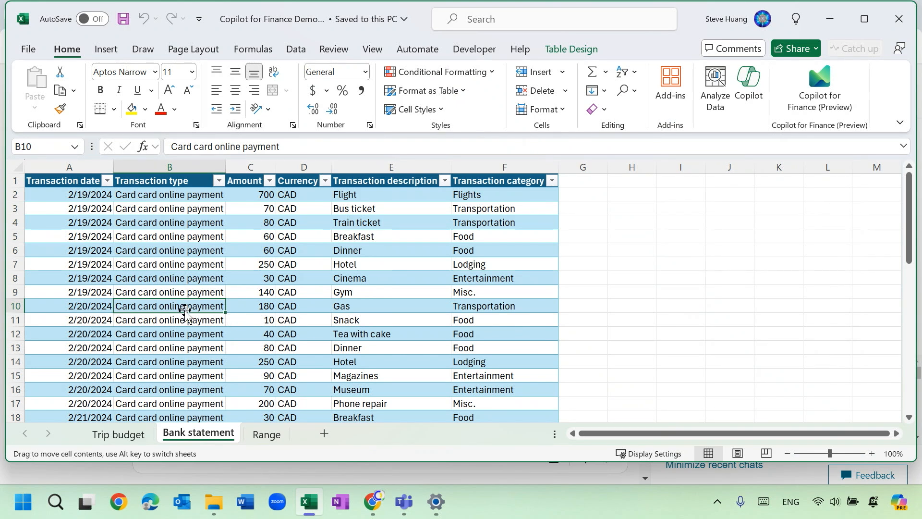
{"action": "left_click", "coordinate": [563, 52]}
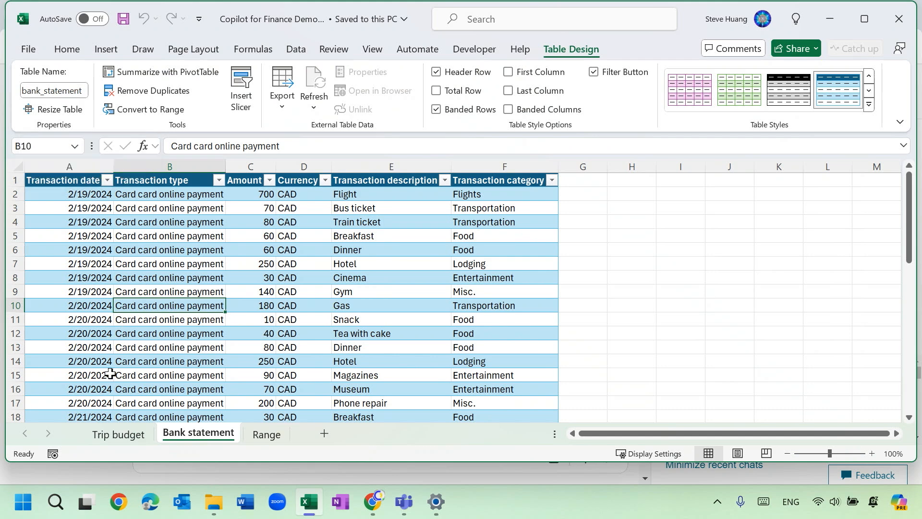
{"action": "left_click", "coordinate": [112, 440]}
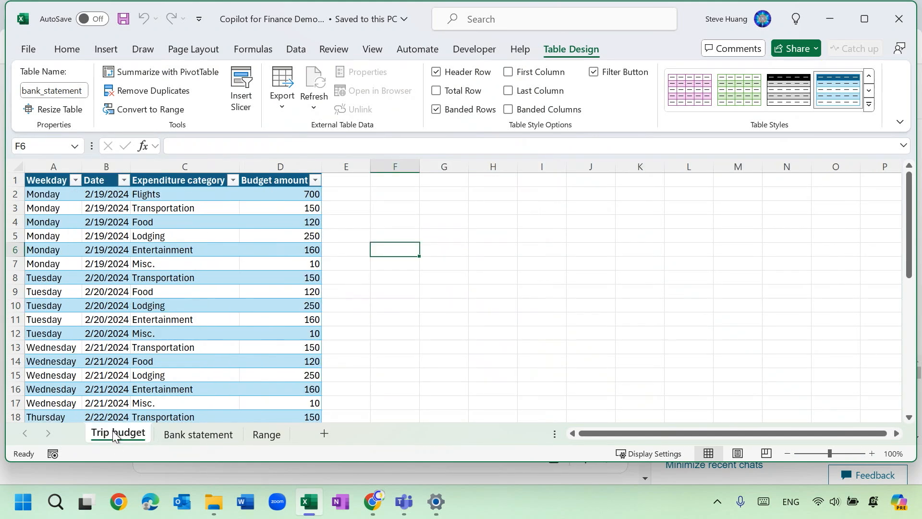
{"action": "left_click", "coordinate": [160, 266]}
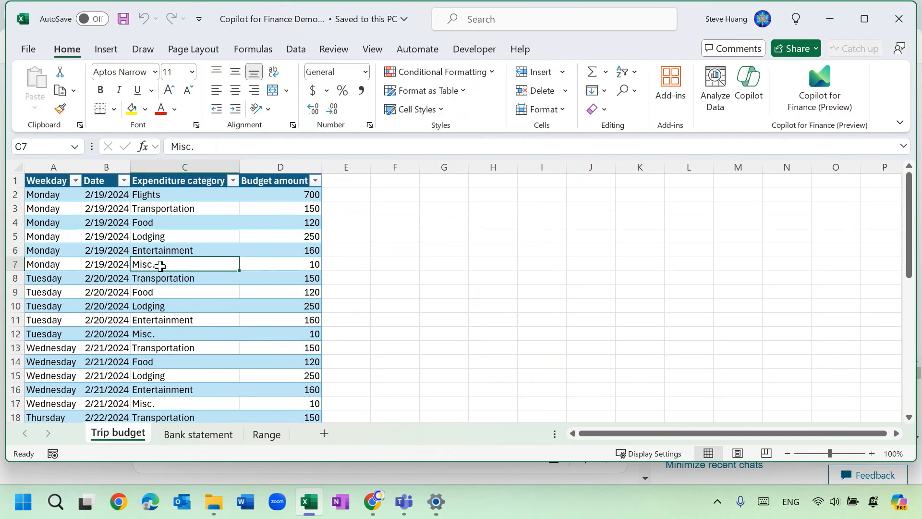
{"action": "left_click", "coordinate": [569, 51]}
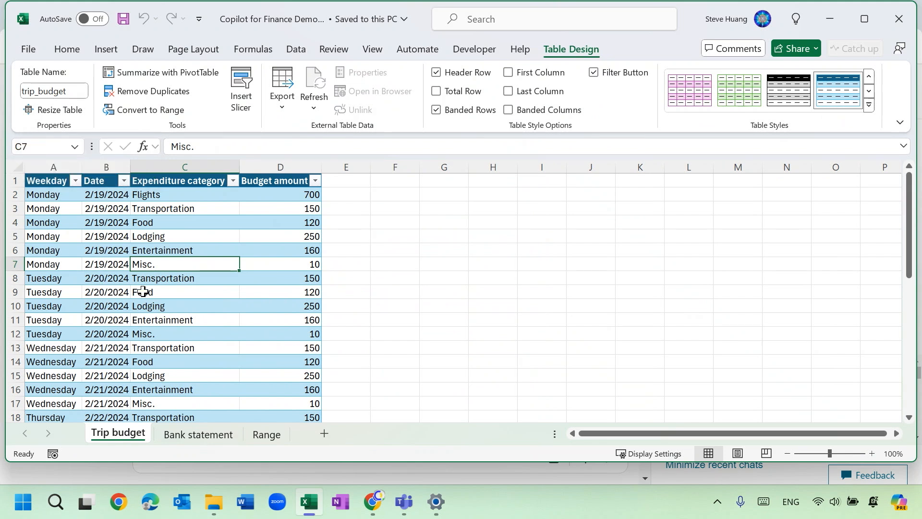
Convert the data in $A$1:$F$44 on the Range sheet into a table with headers.
{"action": "left_click", "coordinate": [262, 438]}
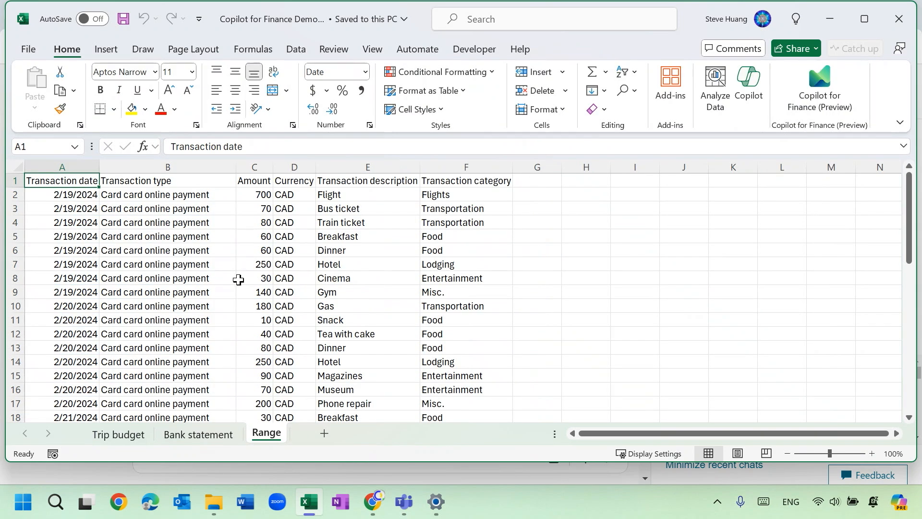
{"action": "left_click", "coordinate": [239, 280]}
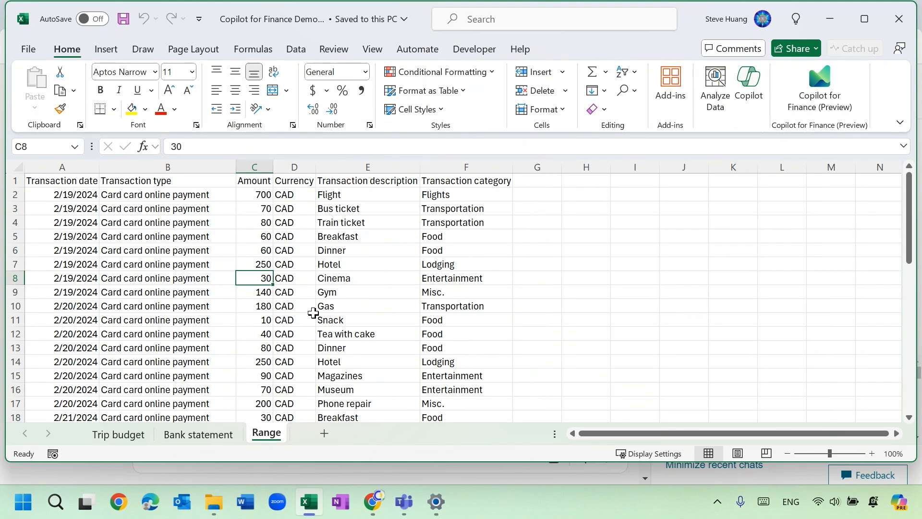
{"action": "left_click", "coordinate": [108, 50]}
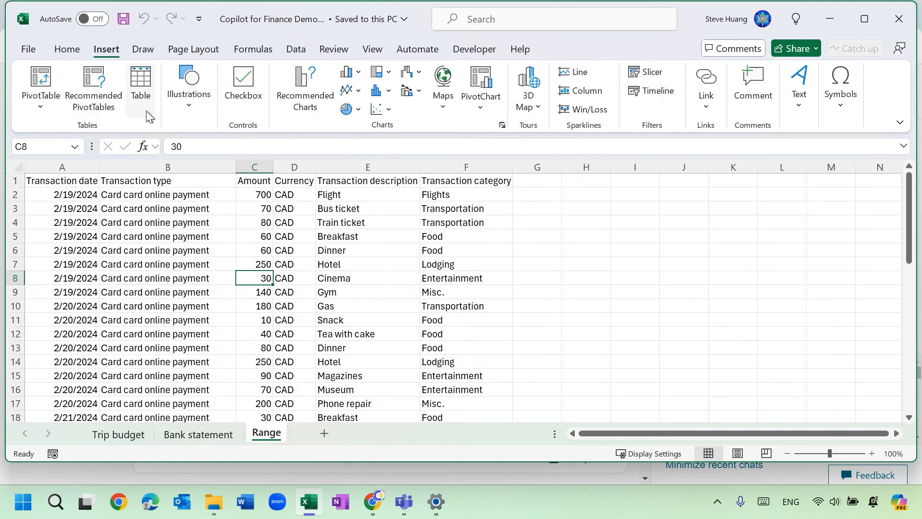
{"action": "left_click", "coordinate": [142, 96]}
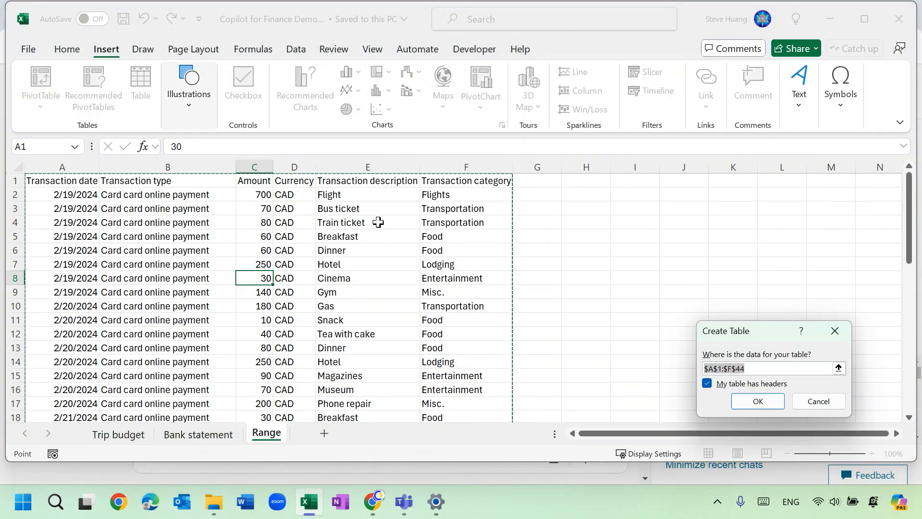
{"action": "left_click_drag", "start_coordinate": [732, 335], "coordinate": [457, 224]}
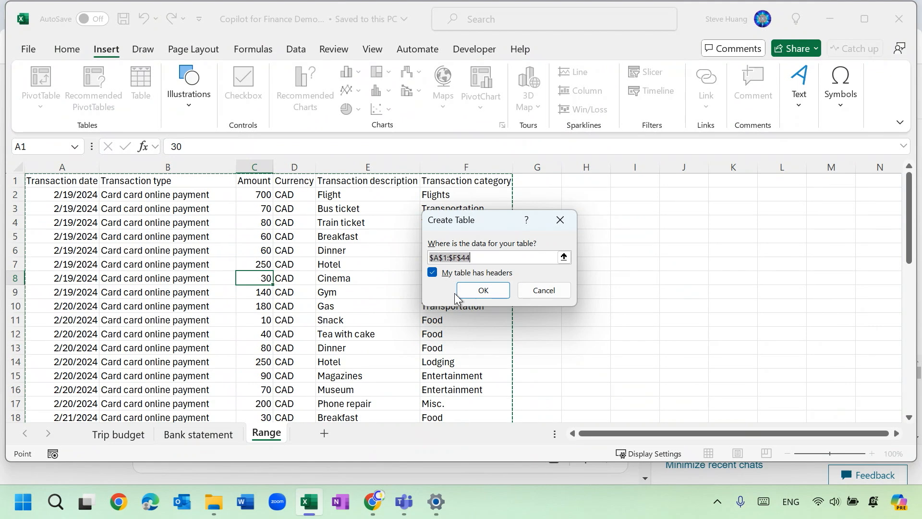
{"action": "left_click", "coordinate": [473, 294]}
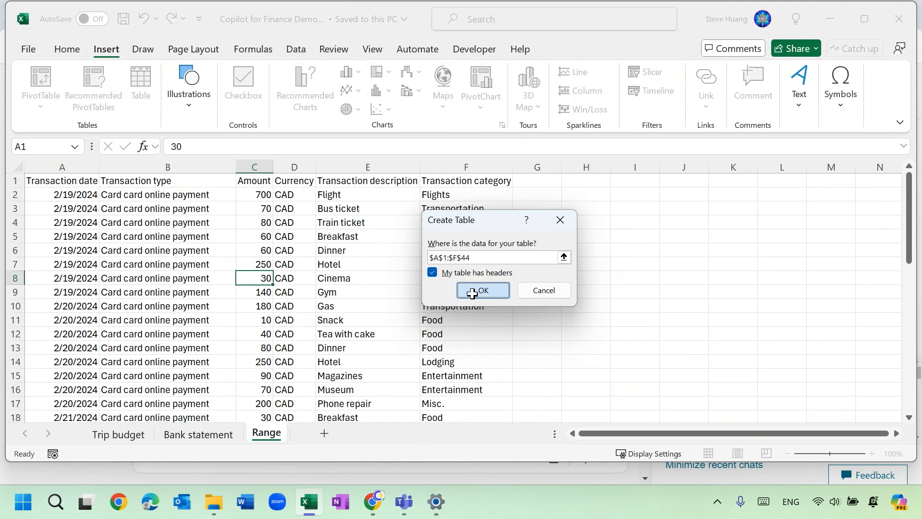
{"action": "left_click", "coordinate": [288, 291]}
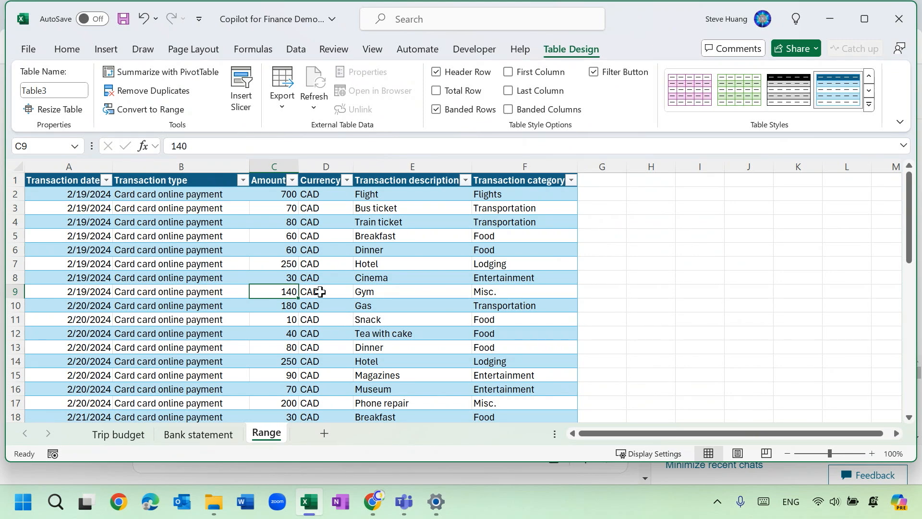
Return to the Bank statement sheet, open Copilot for Finance (Preview) and start Reconcile data.
{"action": "left_click", "coordinate": [119, 430]}
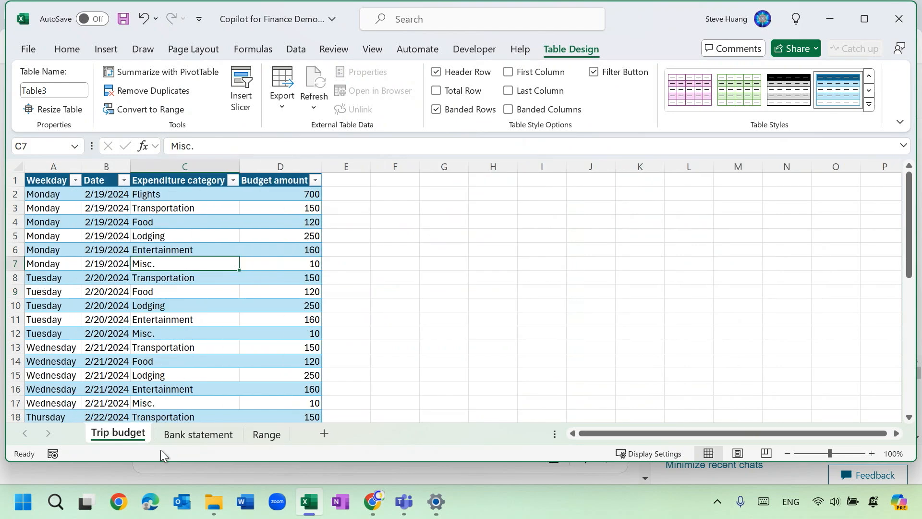
{"action": "left_click", "coordinate": [186, 436]}
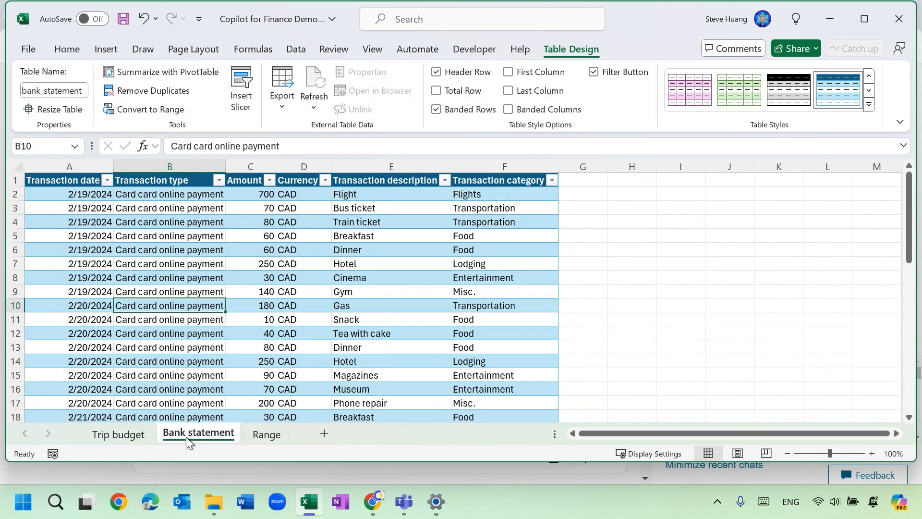
{"action": "left_click", "coordinate": [237, 292]}
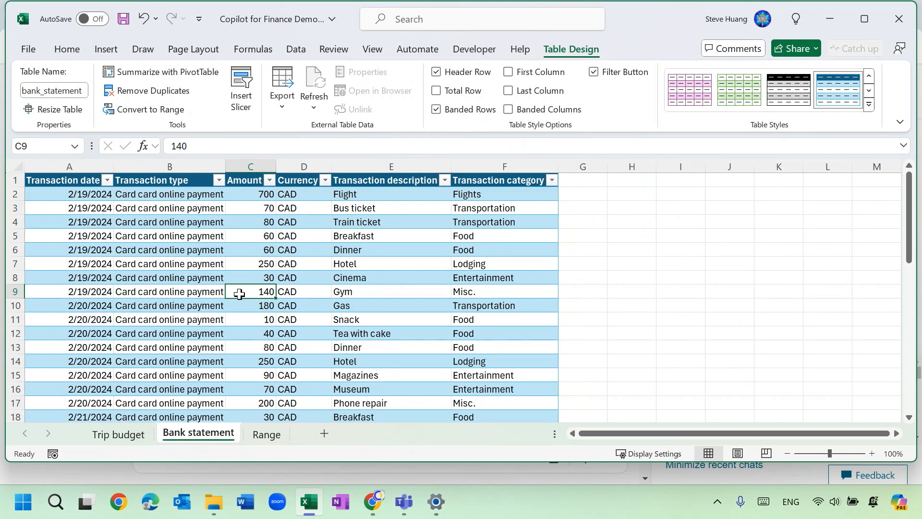
{"action": "left_click", "coordinate": [68, 51]}
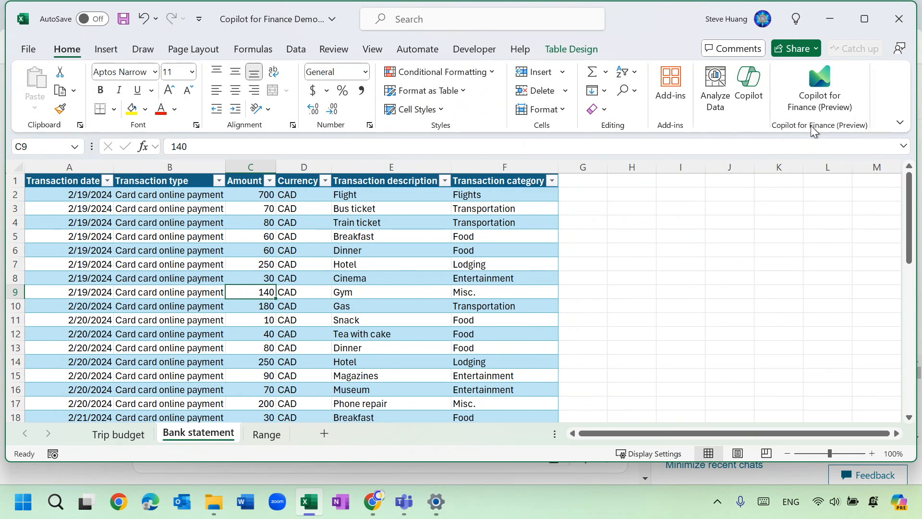
{"action": "left_click", "coordinate": [819, 95]}
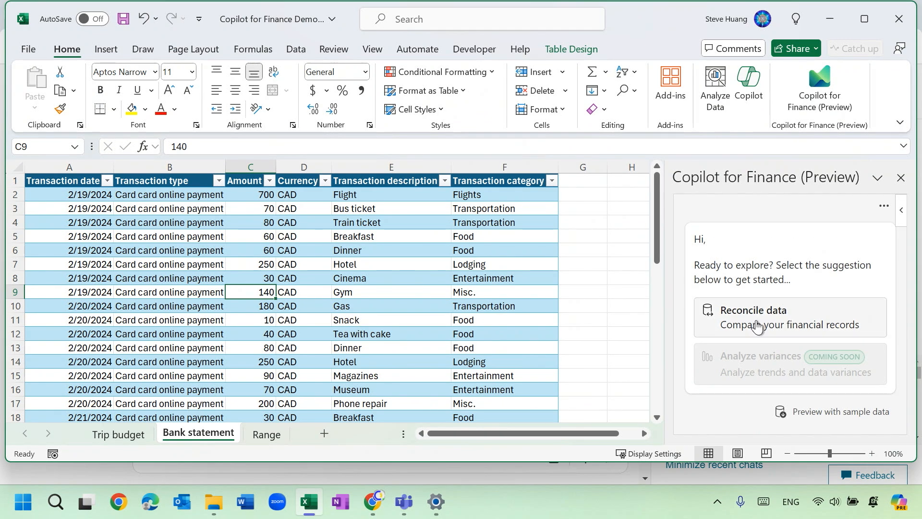
{"action": "left_click", "coordinate": [758, 326]}
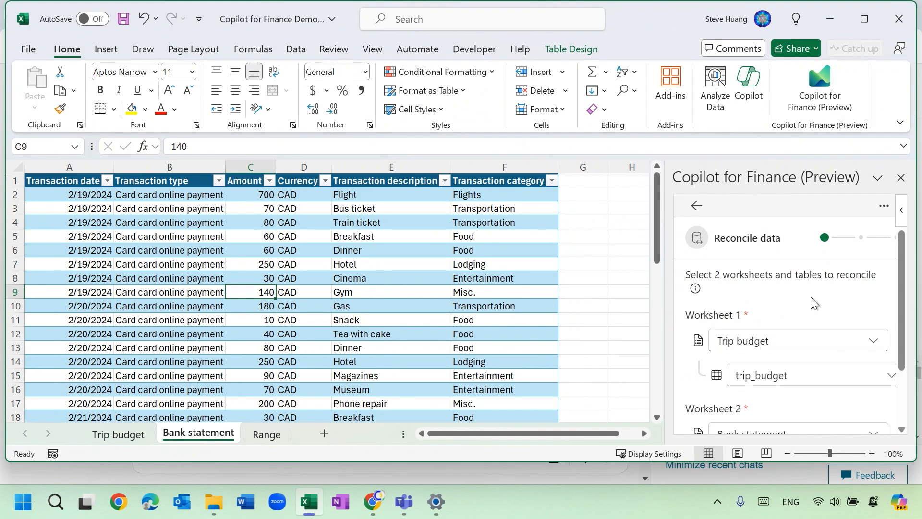
Set Worksheet 1 to Trip budget with the trip_budget table and Worksheet 2 to Bank statement for the reconciliation.
{"action": "left_click", "coordinate": [119, 435]}
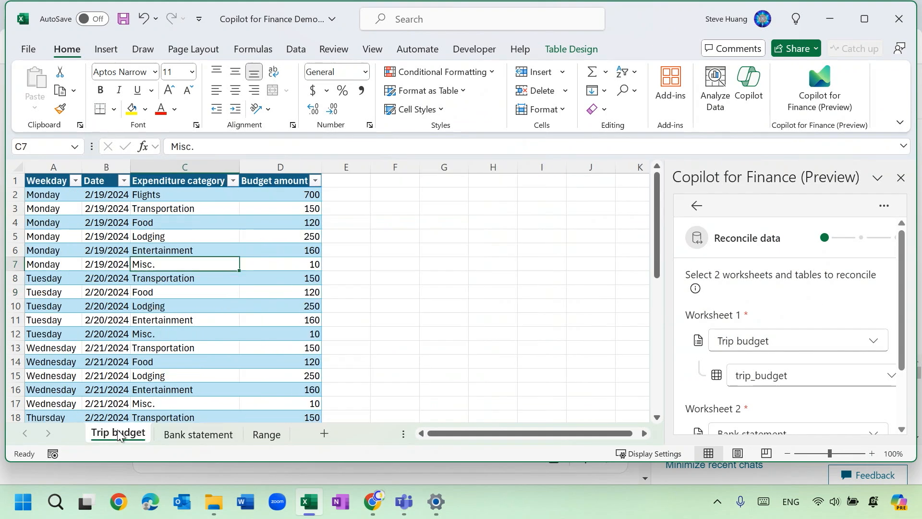
{"action": "left_click", "coordinate": [188, 438]}
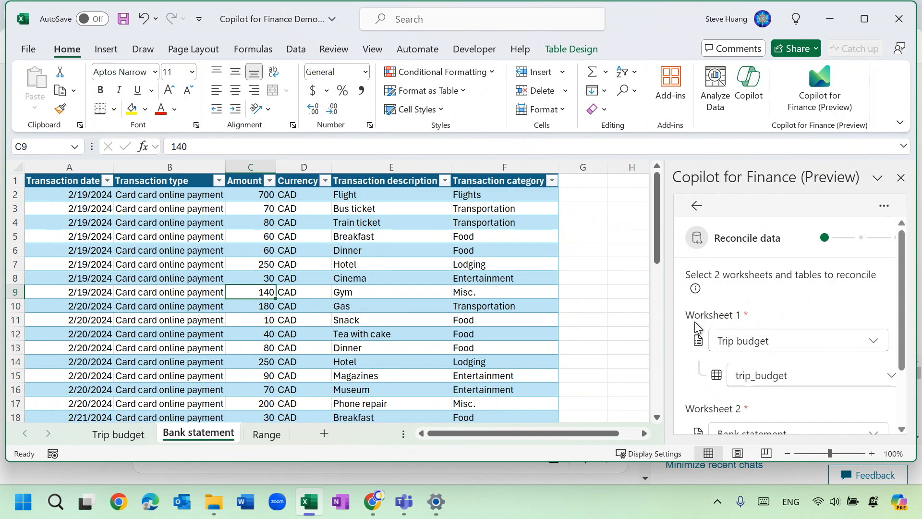
{"action": "scroll", "coordinate": [822, 298], "scroll_direction": "down", "scroll_amount": 3}
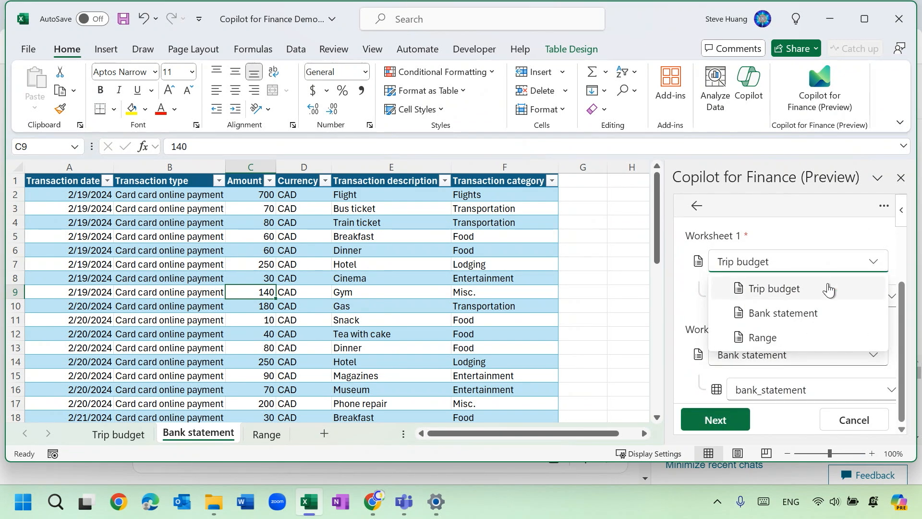
{"action": "left_click", "coordinate": [798, 294]}
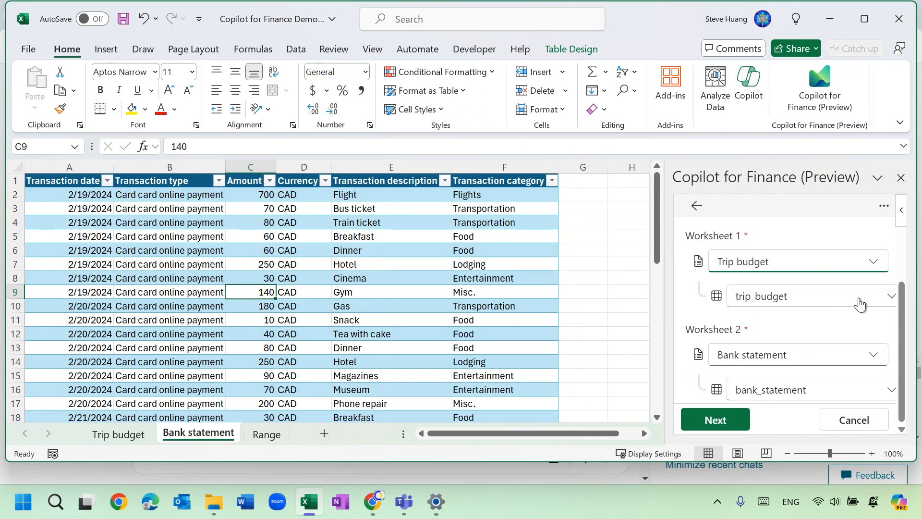
{"action": "left_click", "coordinate": [890, 300]}
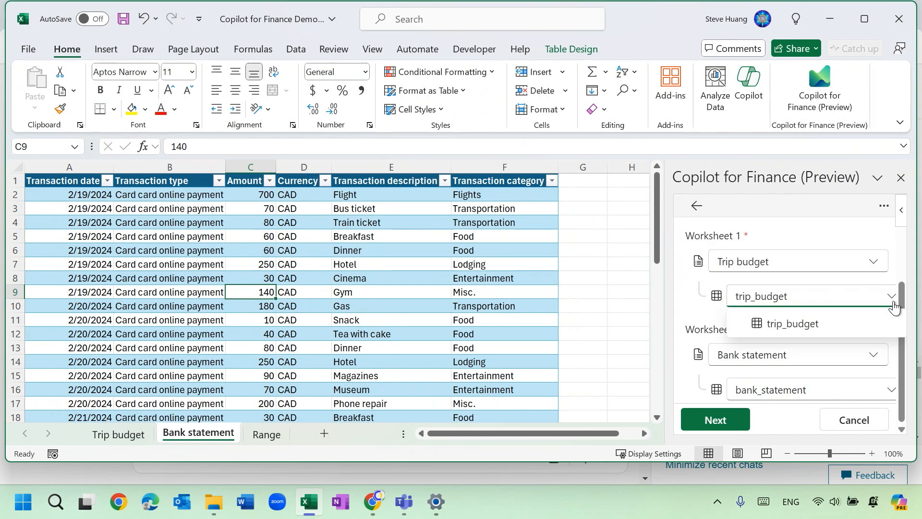
{"action": "left_click", "coordinate": [835, 325]}
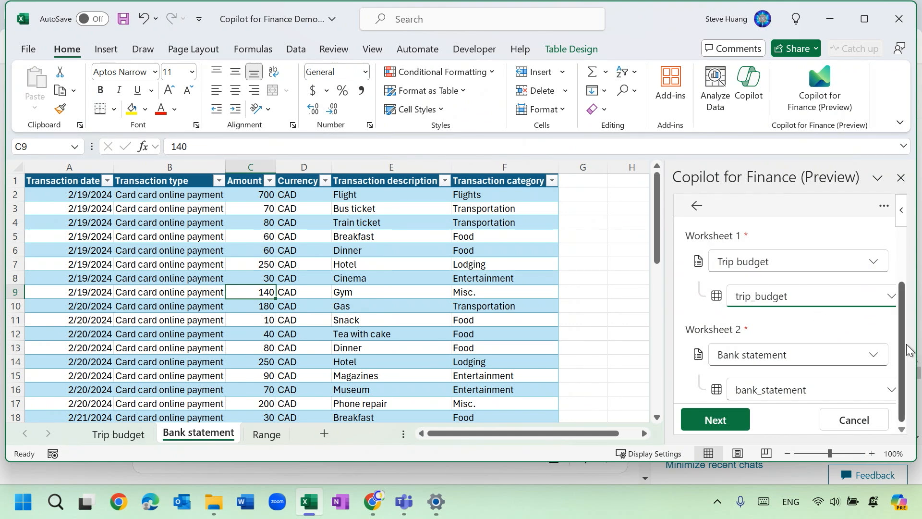
{"action": "left_click", "coordinate": [875, 356]}
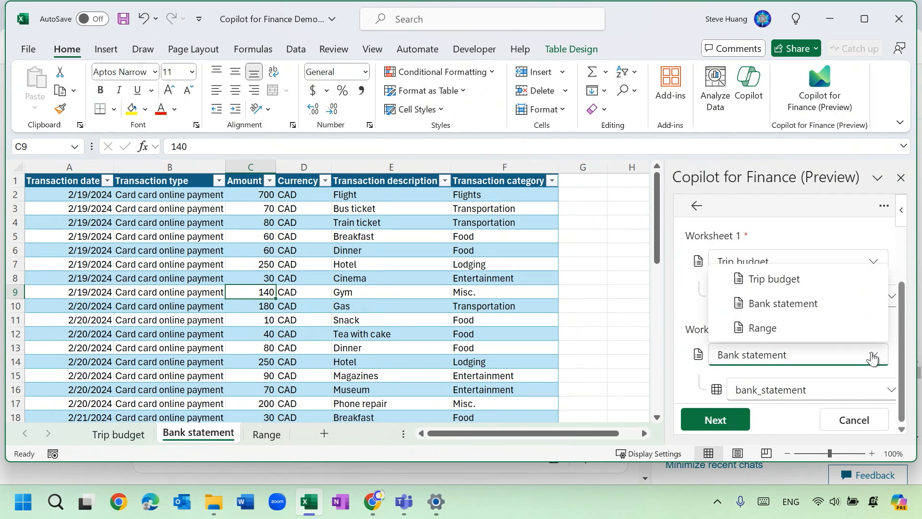
{"action": "left_click", "coordinate": [848, 311]}
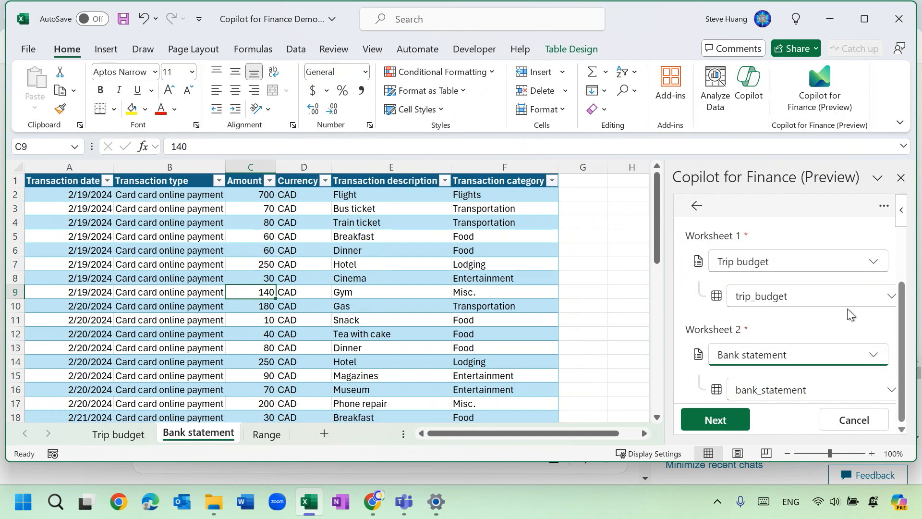
Choose the bank_statement table for Worksheet 2 and continue to the column selection of the reconciliation.
{"action": "left_click", "coordinate": [891, 392]}
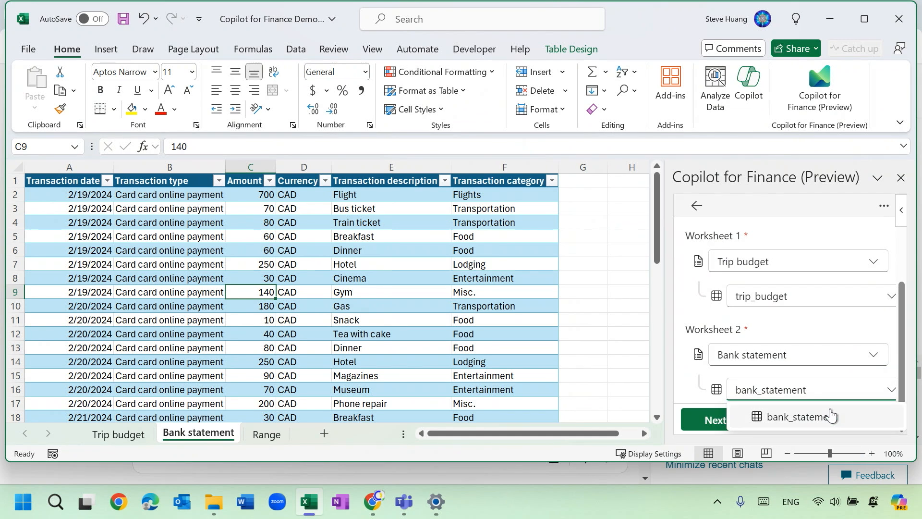
{"action": "left_click", "coordinate": [816, 417]}
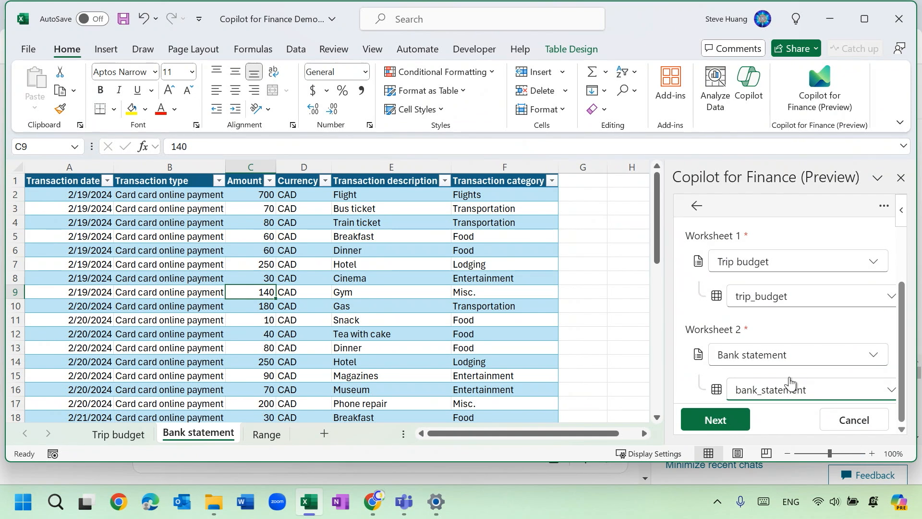
{"action": "left_click", "coordinate": [712, 424]}
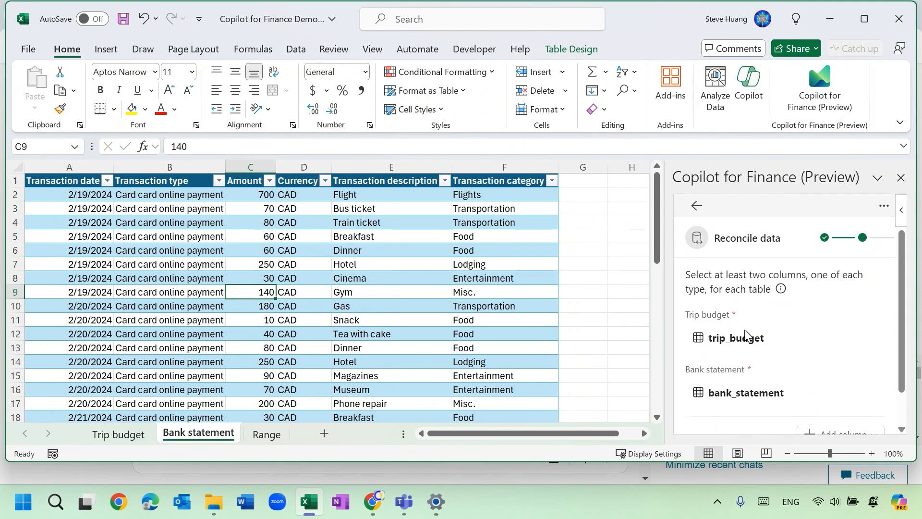
Add a mapping key that pairs Date in trip_budget with Transaction date in bank_statement.
{"action": "scroll", "coordinate": [817, 348], "scroll_direction": "down", "scroll_amount": 2}
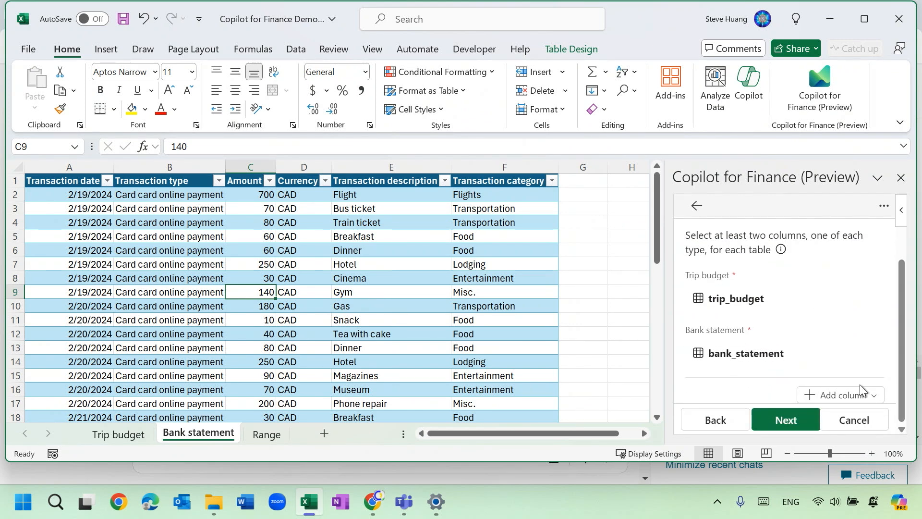
{"action": "left_click", "coordinate": [871, 400]}
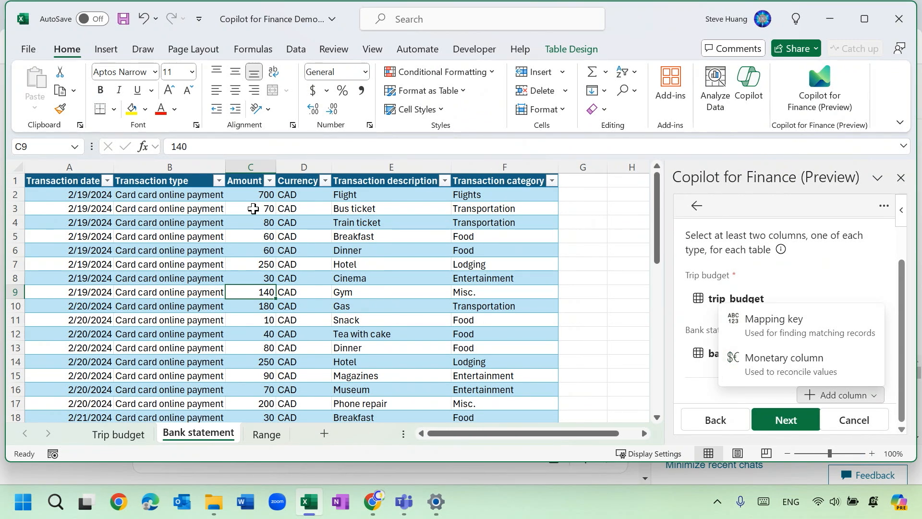
{"action": "left_click", "coordinate": [768, 332]}
{"action": "scroll", "coordinate": [768, 335], "scroll_direction": "down", "scroll_amount": 2}
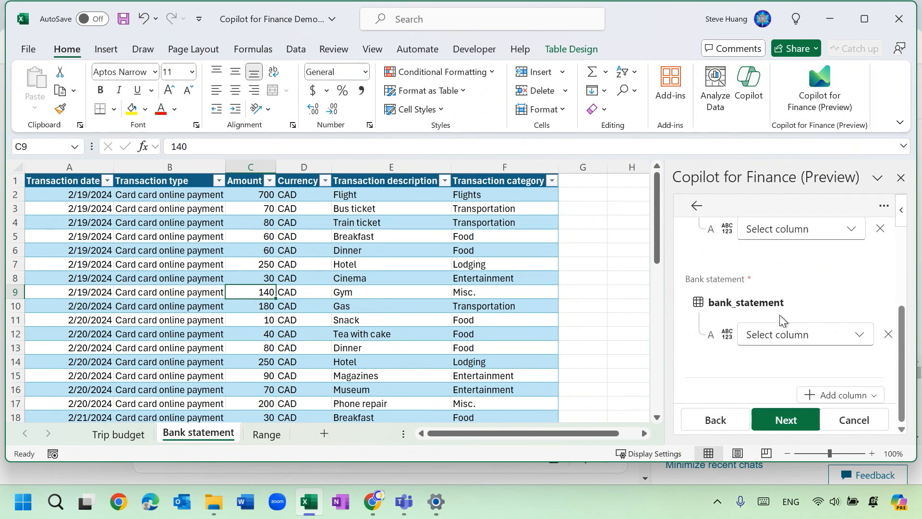
{"action": "scroll", "coordinate": [765, 295], "scroll_direction": "up", "scroll_amount": 3}
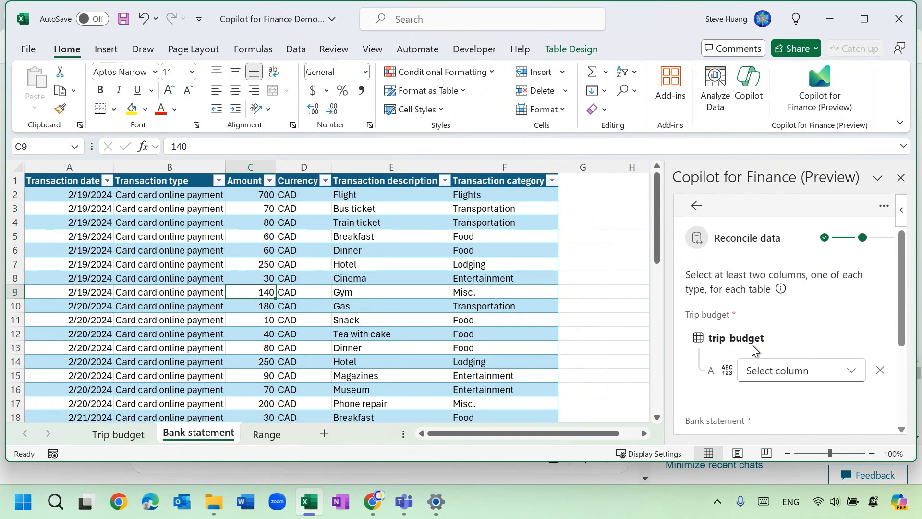
{"action": "scroll", "coordinate": [804, 319], "scroll_direction": "down", "scroll_amount": 1}
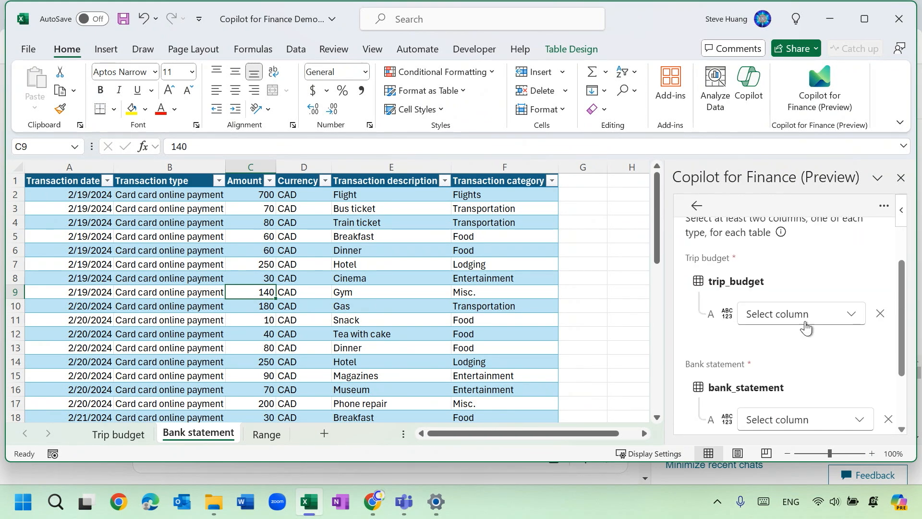
{"action": "left_click", "coordinate": [855, 319]}
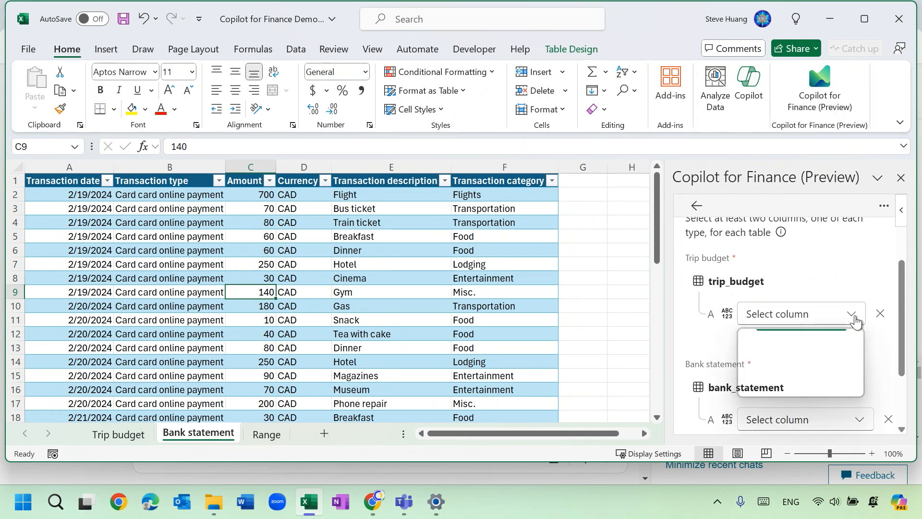
{"action": "left_click", "coordinate": [822, 362]}
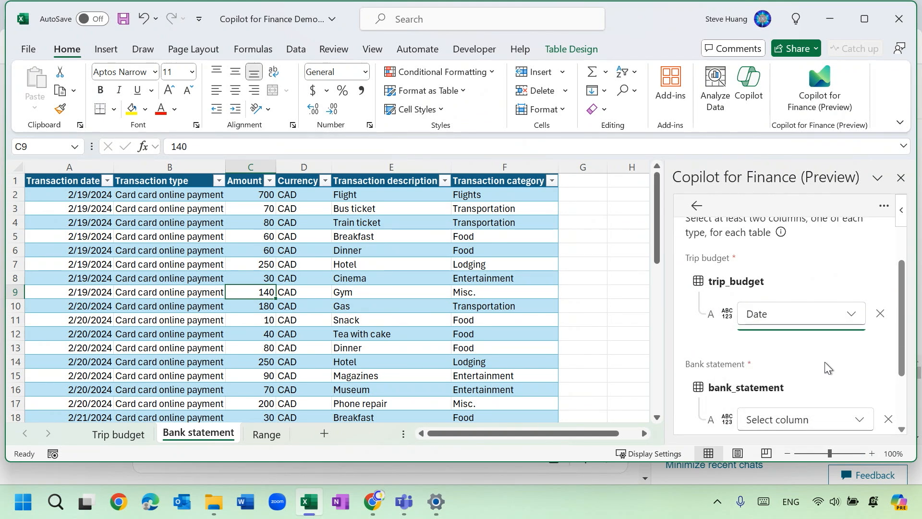
{"action": "scroll", "coordinate": [837, 355], "scroll_direction": "down", "scroll_amount": 1}
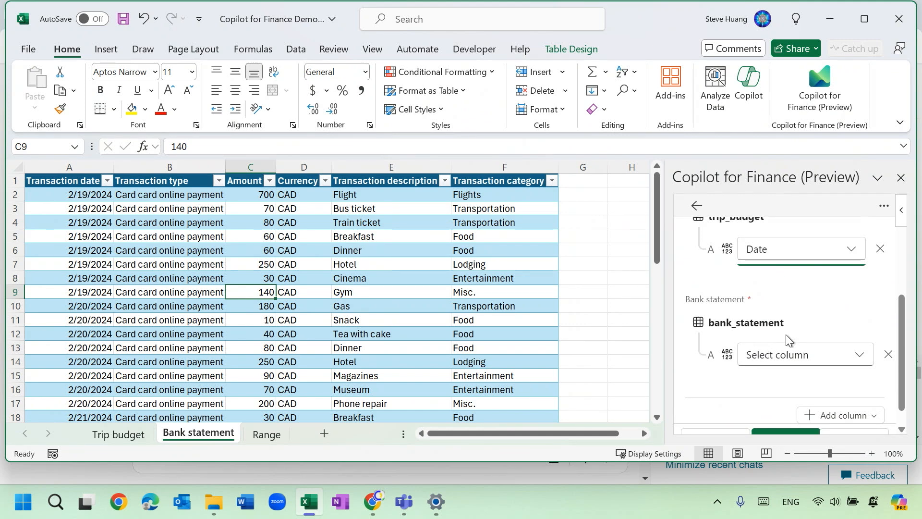
{"action": "left_click", "coordinate": [863, 361]}
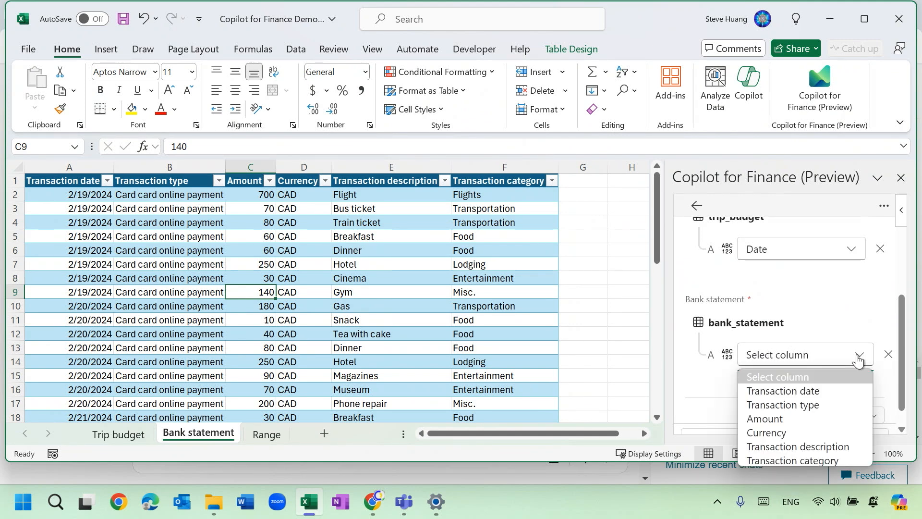
{"action": "left_click", "coordinate": [825, 391]}
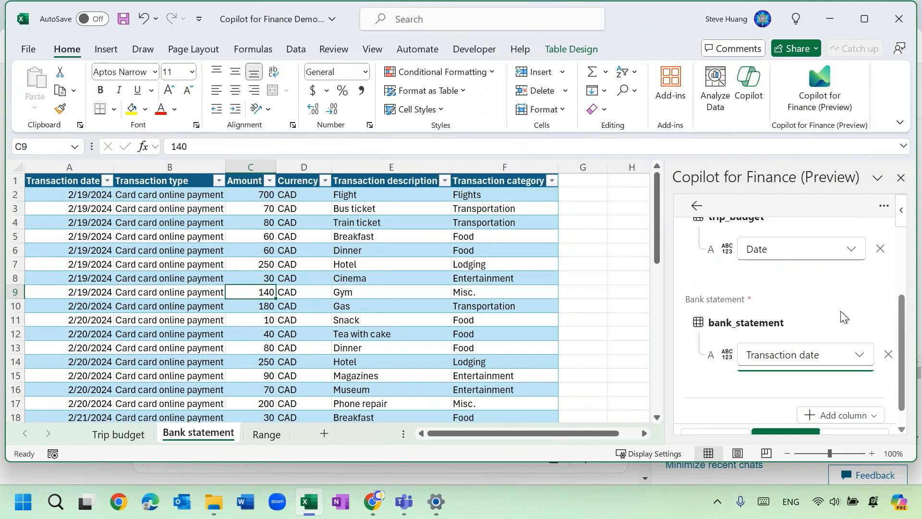
Add a second mapping key pairing Expenditure category in trip_budget with Transaction category in bank_statement.
{"action": "left_click", "coordinate": [865, 399]}
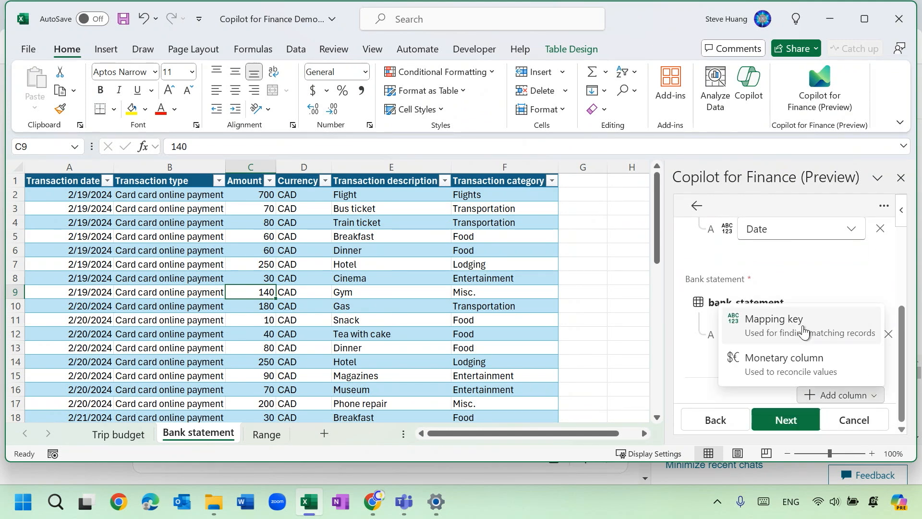
{"action": "left_click", "coordinate": [802, 326]}
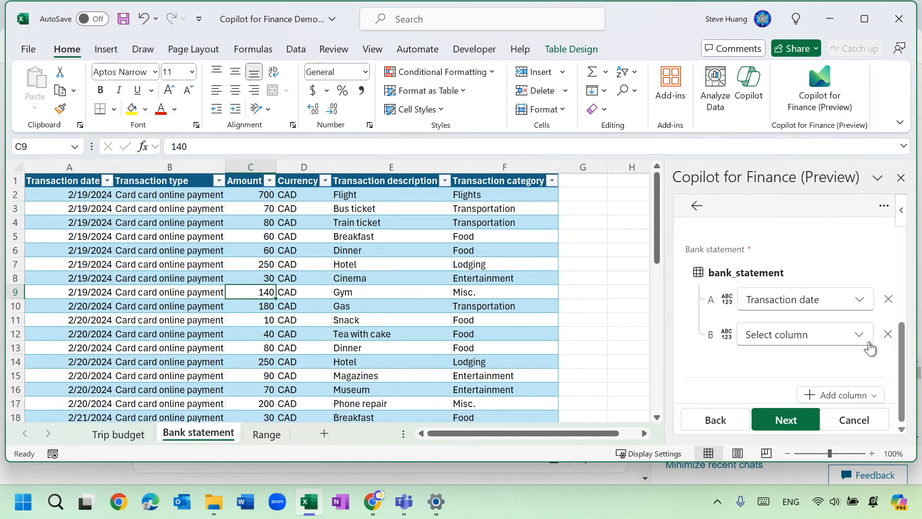
{"action": "scroll", "coordinate": [823, 312], "scroll_direction": "up", "scroll_amount": 5}
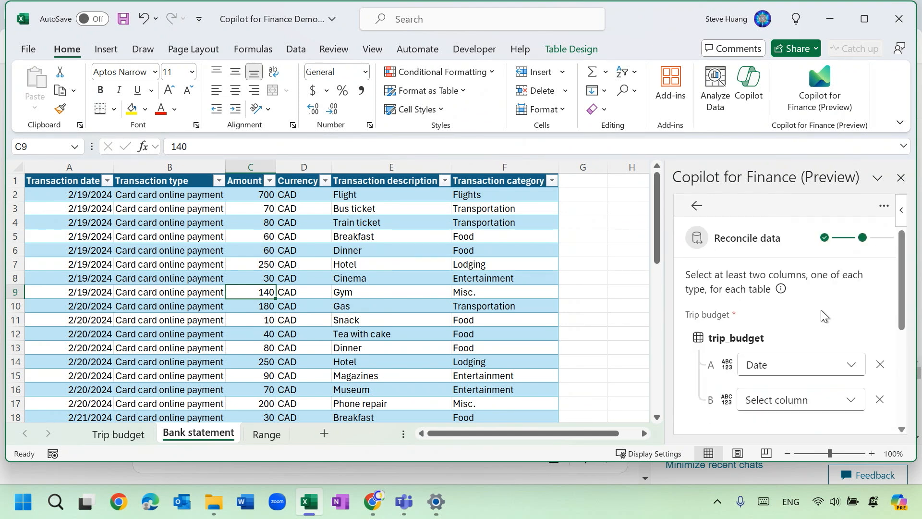
{"action": "left_click", "coordinate": [853, 400]}
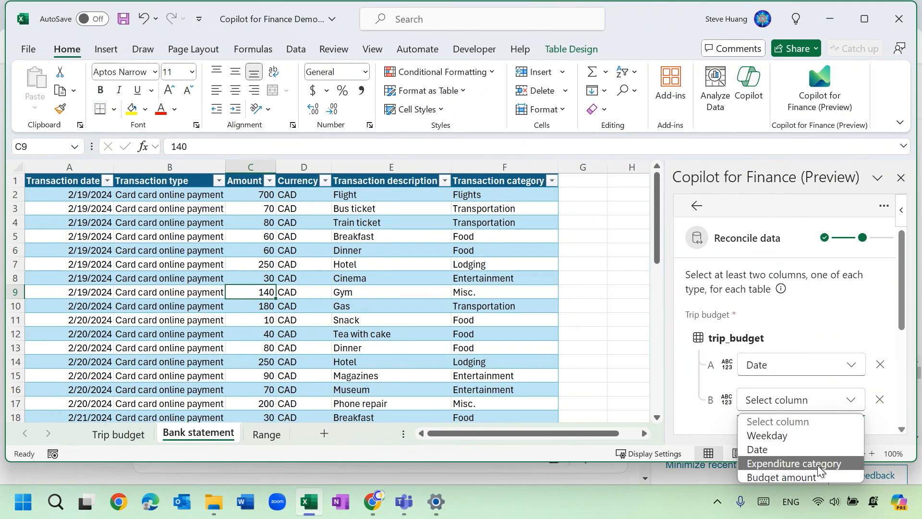
{"action": "left_click", "coordinate": [817, 464]}
{"action": "scroll", "coordinate": [849, 353], "scroll_direction": "down", "scroll_amount": 3}
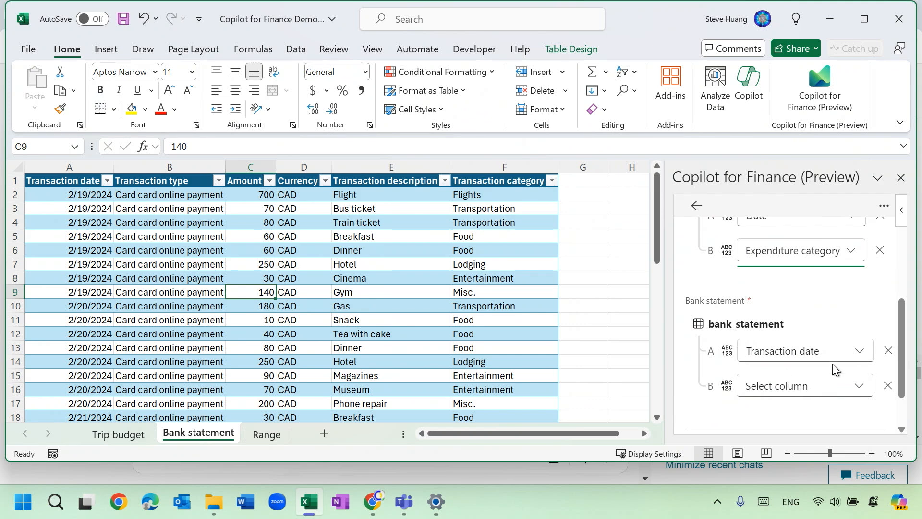
{"action": "left_click", "coordinate": [862, 387]}
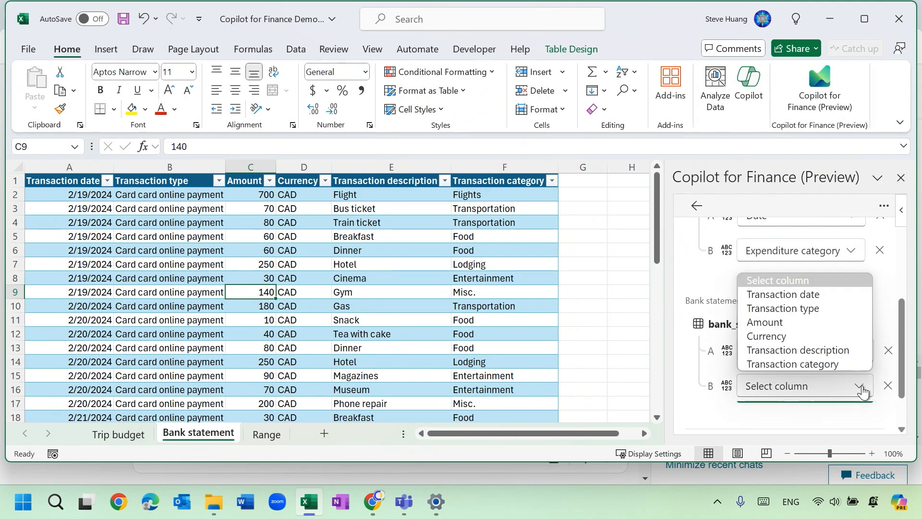
{"action": "left_click", "coordinate": [840, 363]}
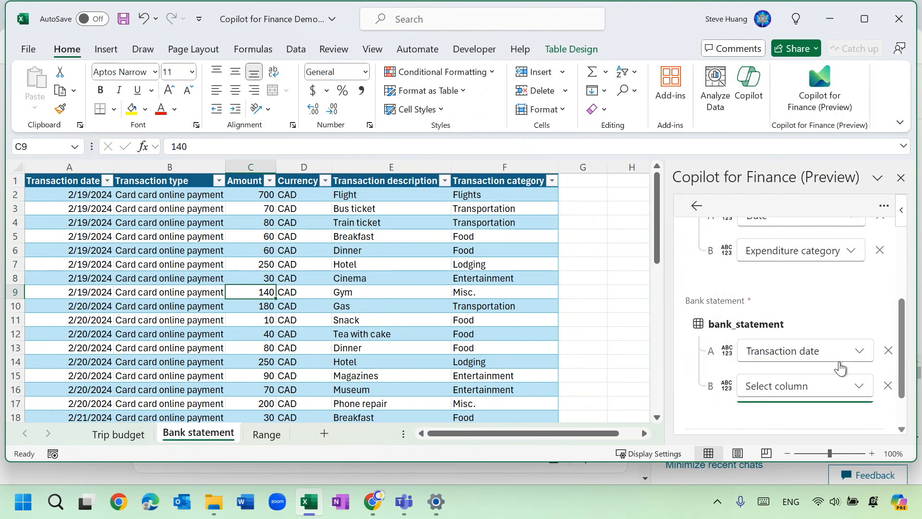
{"action": "scroll", "coordinate": [824, 360], "scroll_direction": "up", "scroll_amount": 3}
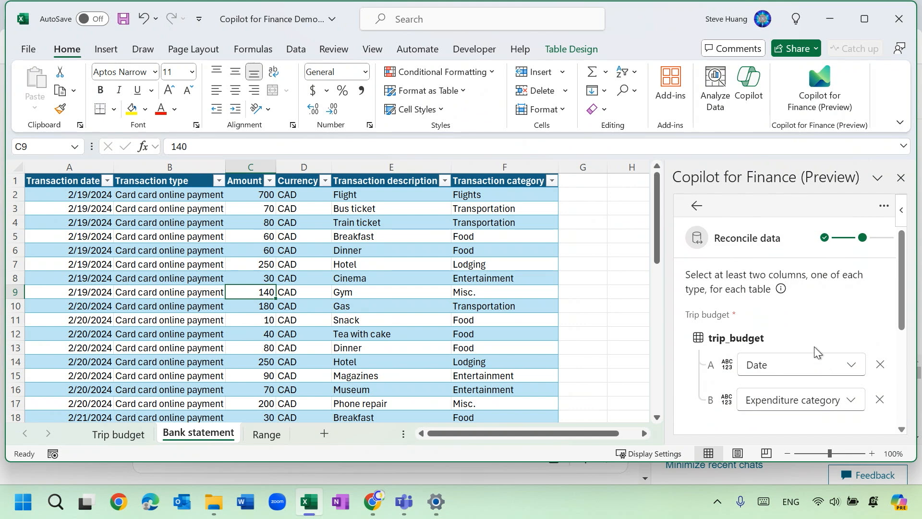
{"action": "scroll", "coordinate": [814, 353], "scroll_direction": "down", "scroll_amount": 5}
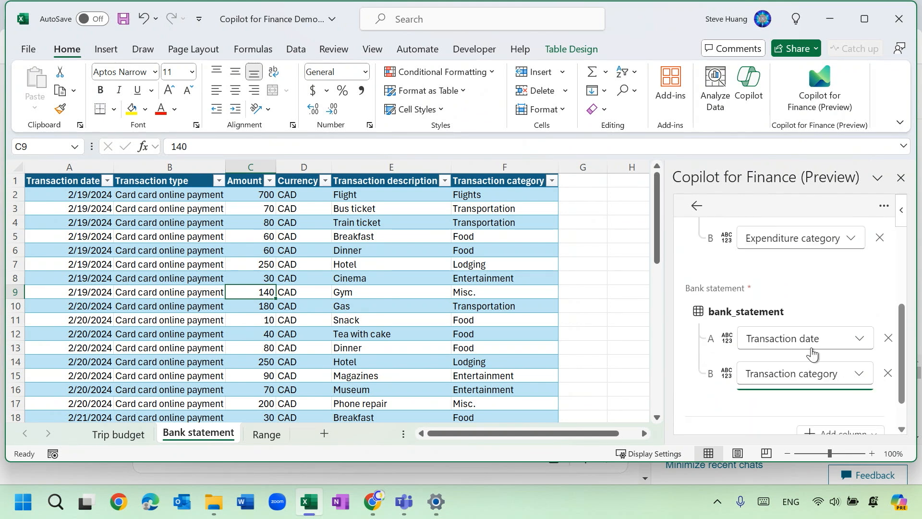
Add a monetary column that reconciles Budget amount in trip_budget against Amount in bank_statement.
{"action": "left_click", "coordinate": [857, 406]}
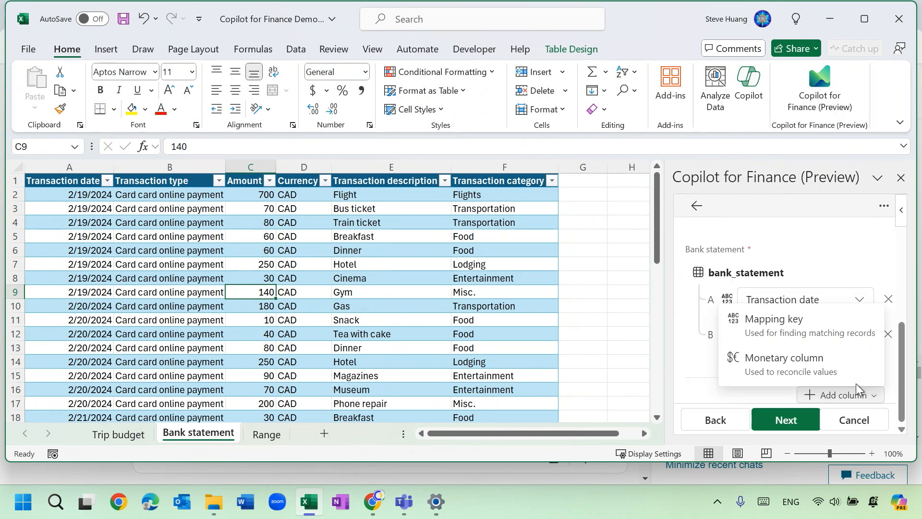
{"action": "left_click", "coordinate": [806, 374]}
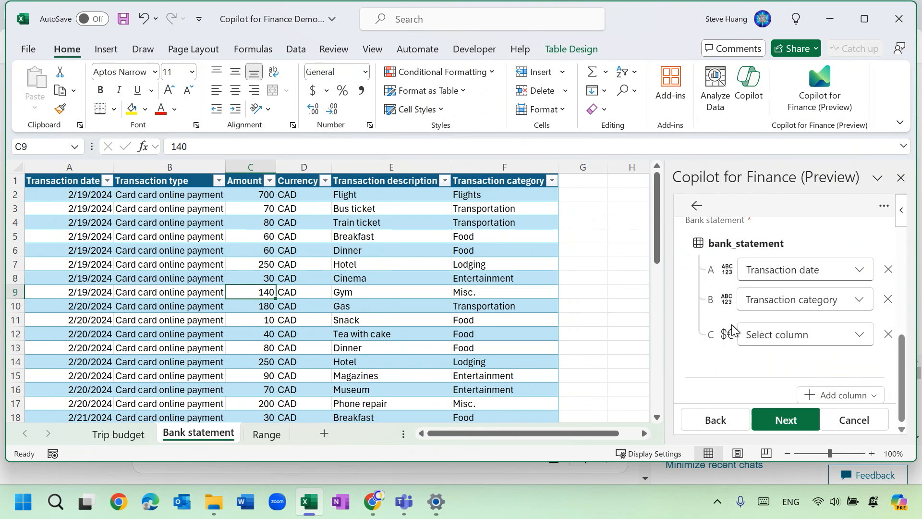
{"action": "scroll", "coordinate": [728, 329], "scroll_direction": "up", "scroll_amount": 3}
{"action": "scroll", "coordinate": [726, 325], "scroll_direction": "up", "scroll_amount": 2}
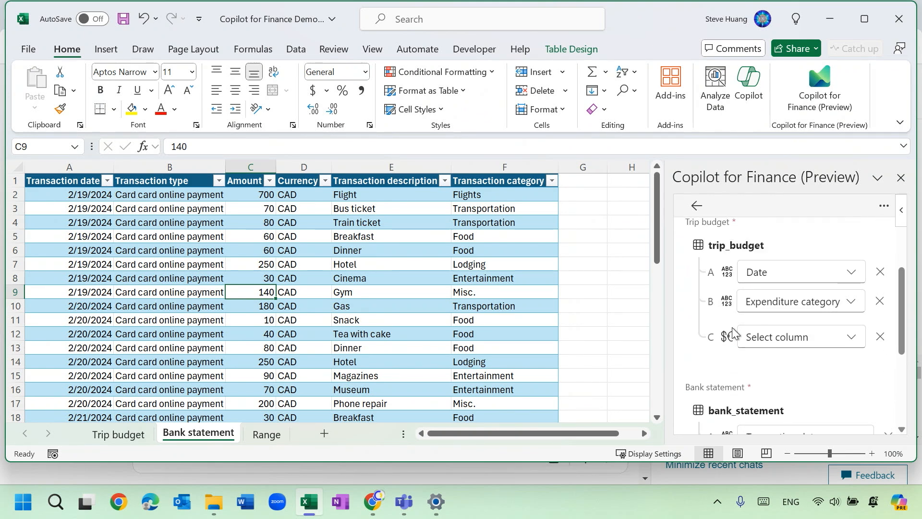
{"action": "left_click", "coordinate": [863, 342]}
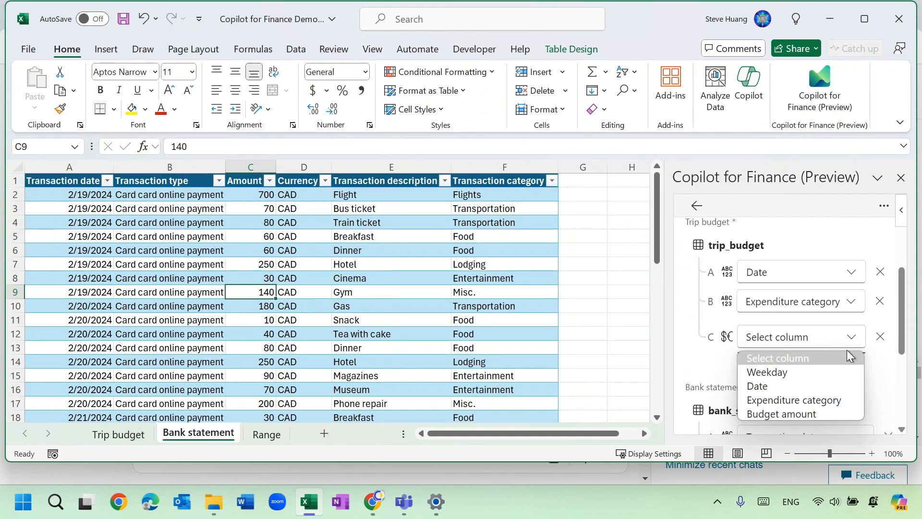
{"action": "left_click", "coordinate": [817, 412]}
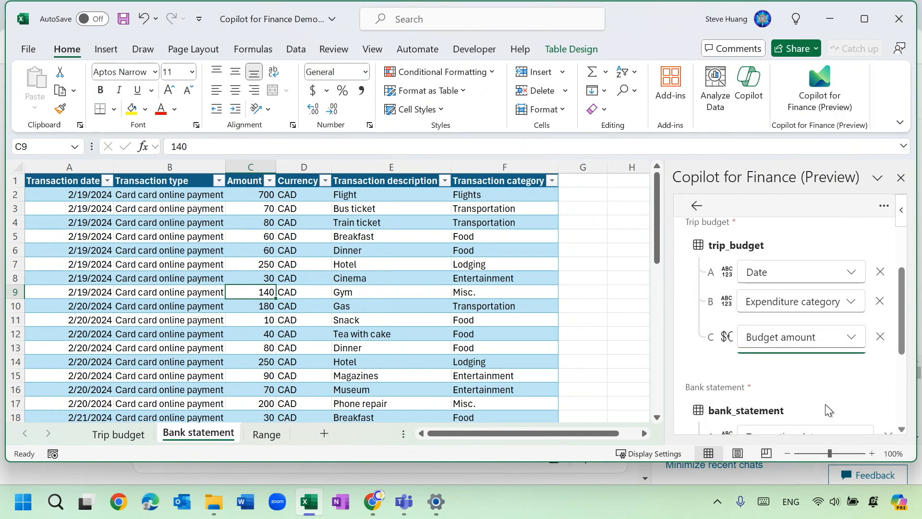
{"action": "scroll", "coordinate": [850, 356], "scroll_direction": "down", "scroll_amount": 3}
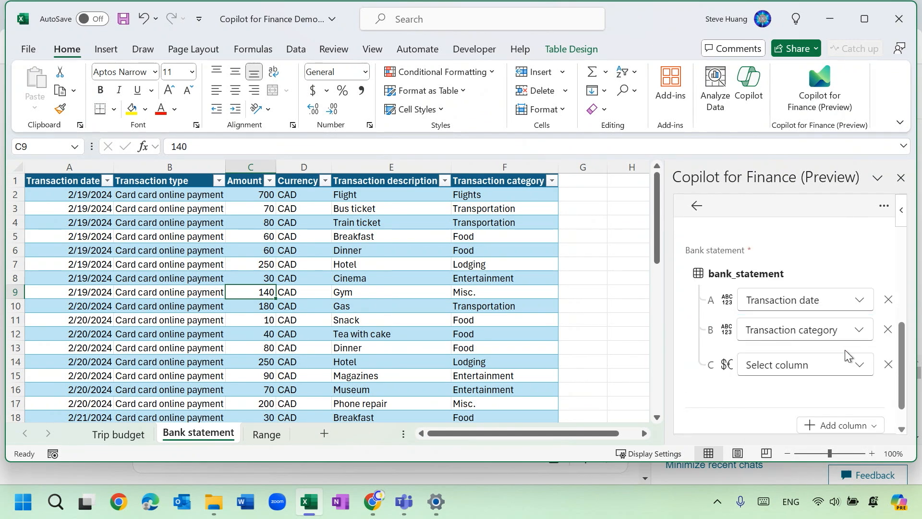
{"action": "left_click", "coordinate": [860, 369]}
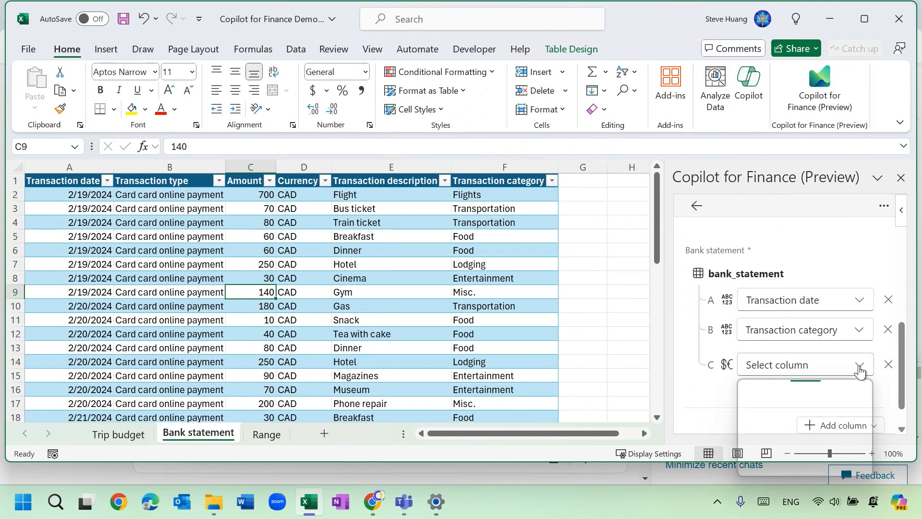
{"action": "left_click", "coordinate": [807, 429]}
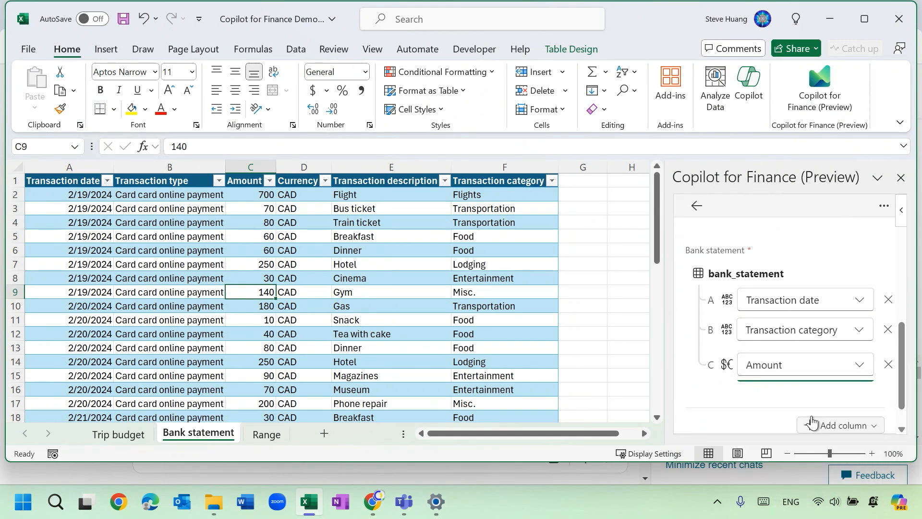
Check the selected column pairs of both tables and proceed to generate the reconciliation report.
{"action": "scroll", "coordinate": [814, 382], "scroll_direction": "up", "scroll_amount": 4}
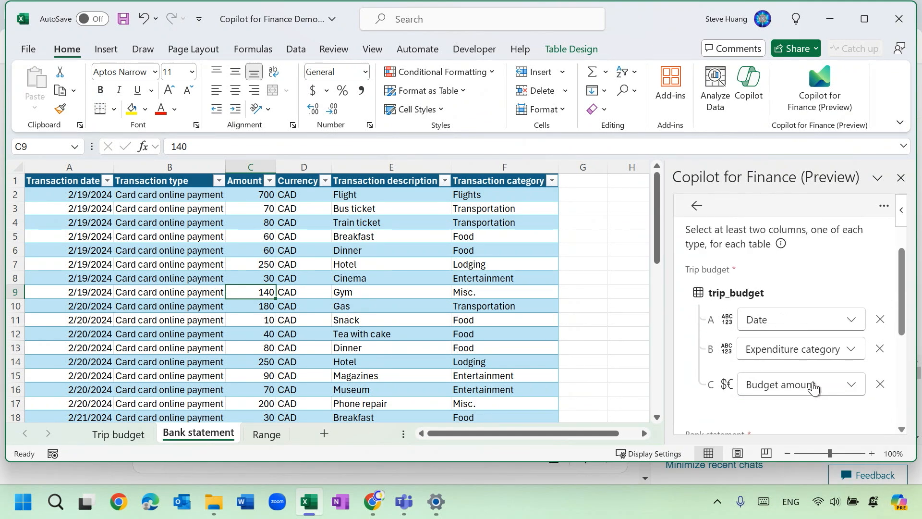
{"action": "scroll", "coordinate": [810, 383], "scroll_direction": "down", "scroll_amount": 4}
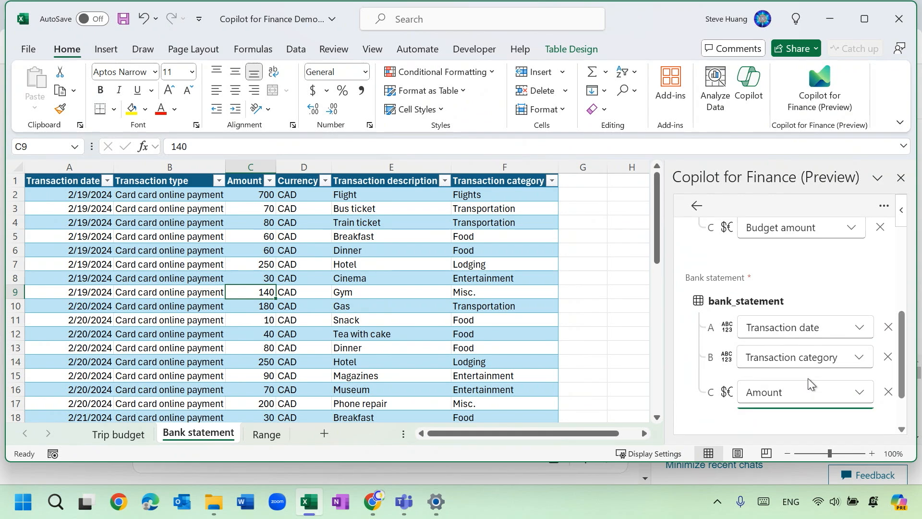
{"action": "left_click", "coordinate": [783, 421]}
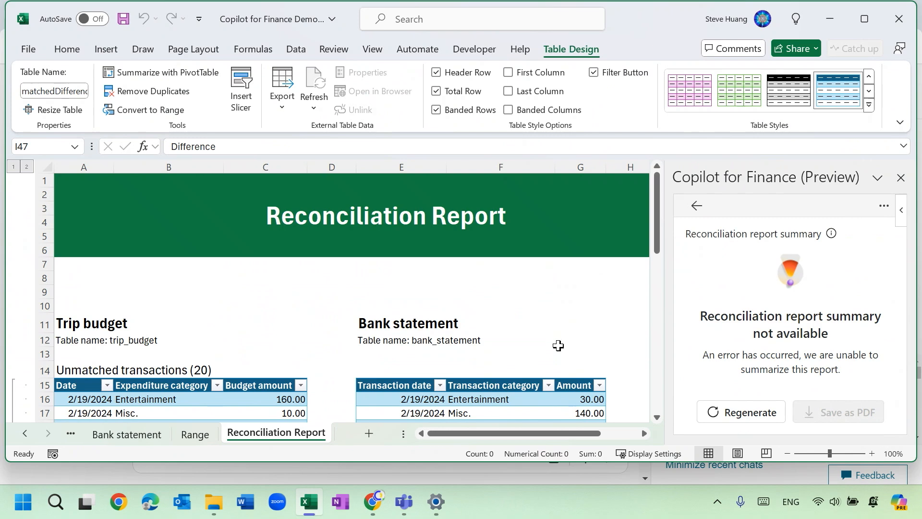
Highlight the report's Trip budget columns A to C, Bank statement columns E to G and Difference column I in turn.
{"action": "scroll", "coordinate": [557, 344], "scroll_direction": "down", "scroll_amount": 2}
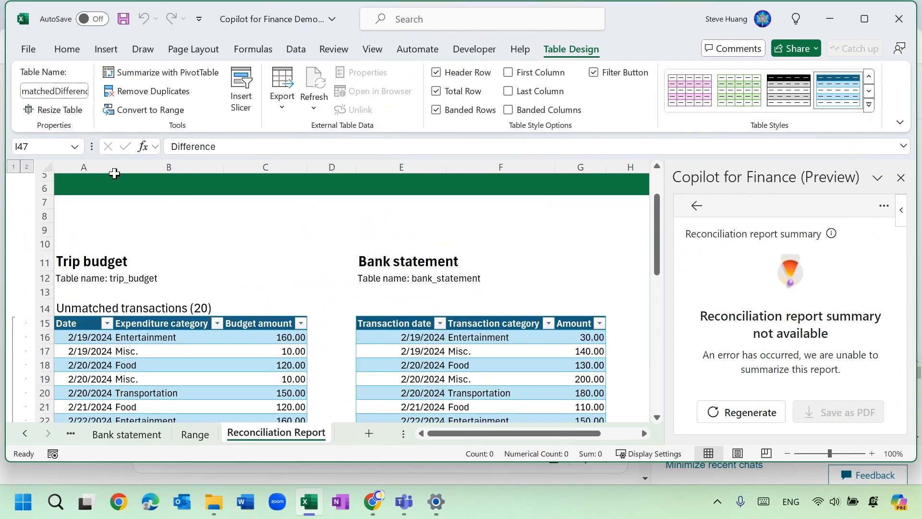
{"action": "left_click_drag", "start_coordinate": [114, 174], "coordinate": [266, 279]}
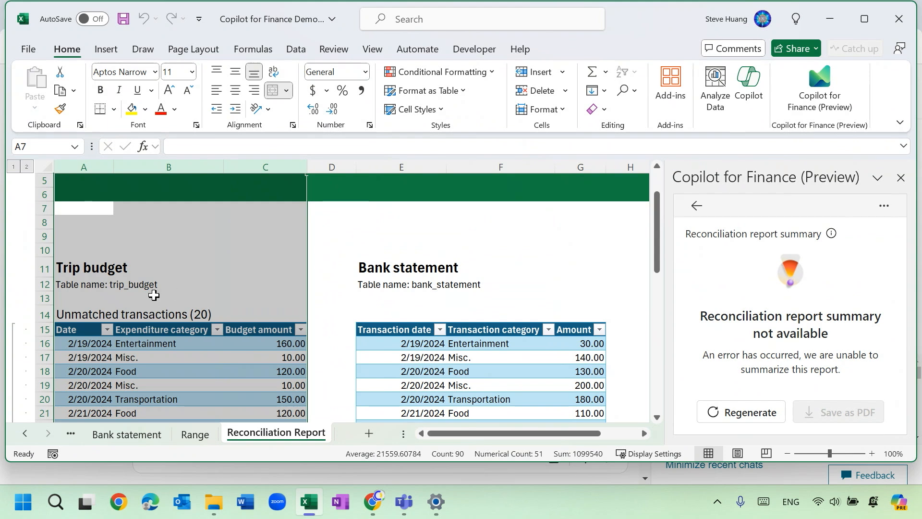
{"action": "left_click", "coordinate": [404, 169]}
{"action": "left_click_drag", "start_coordinate": [404, 169], "coordinate": [560, 167]}
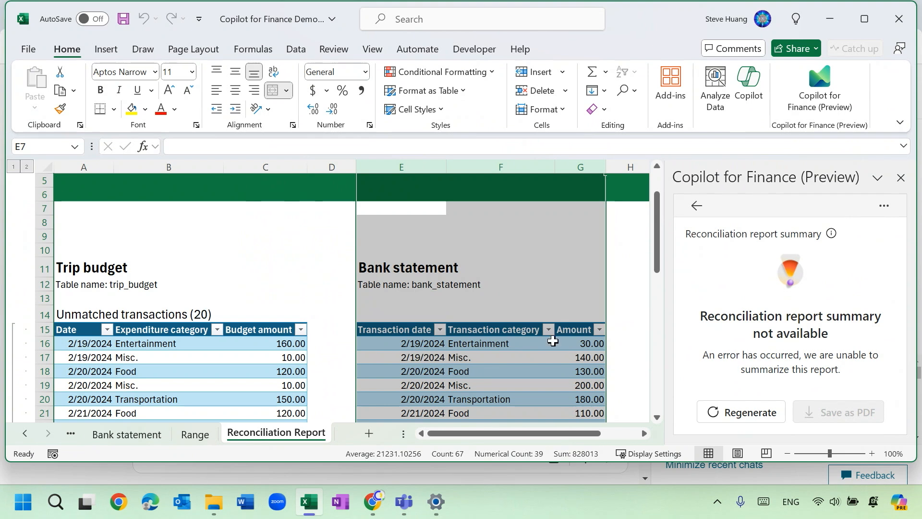
{"action": "left_click", "coordinate": [644, 434]}
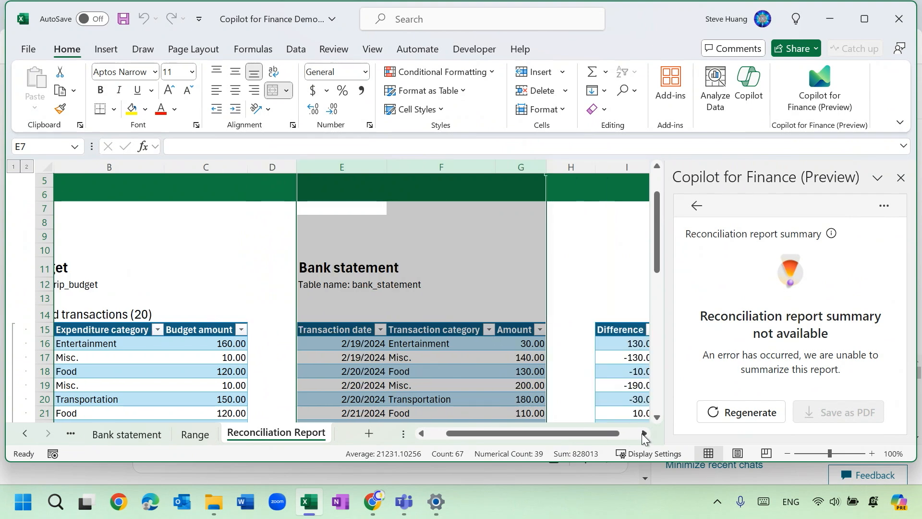
{"action": "left_click", "coordinate": [619, 165]}
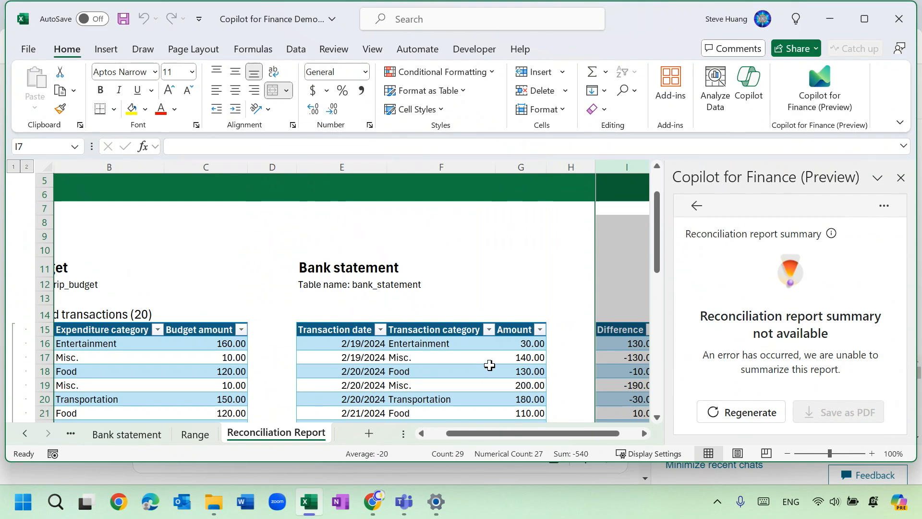
{"action": "left_click", "coordinate": [506, 283]}
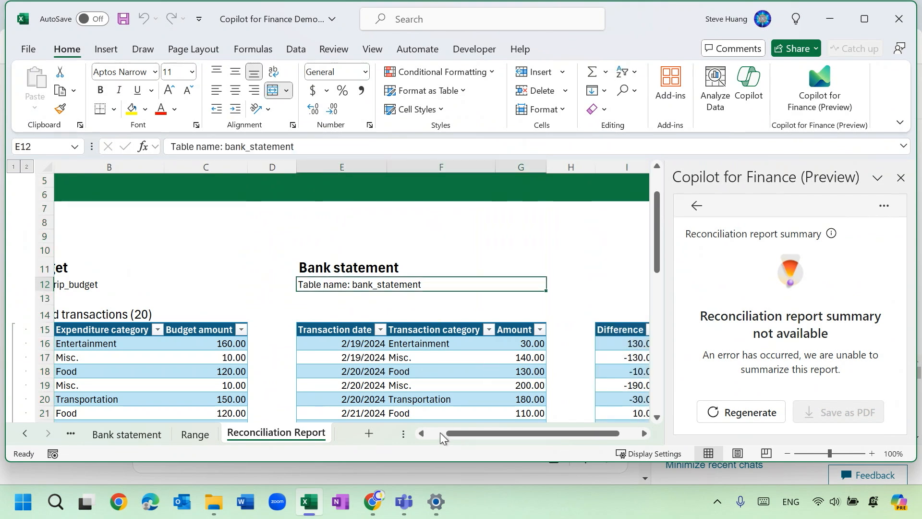
{"action": "left_click", "coordinate": [440, 432]}
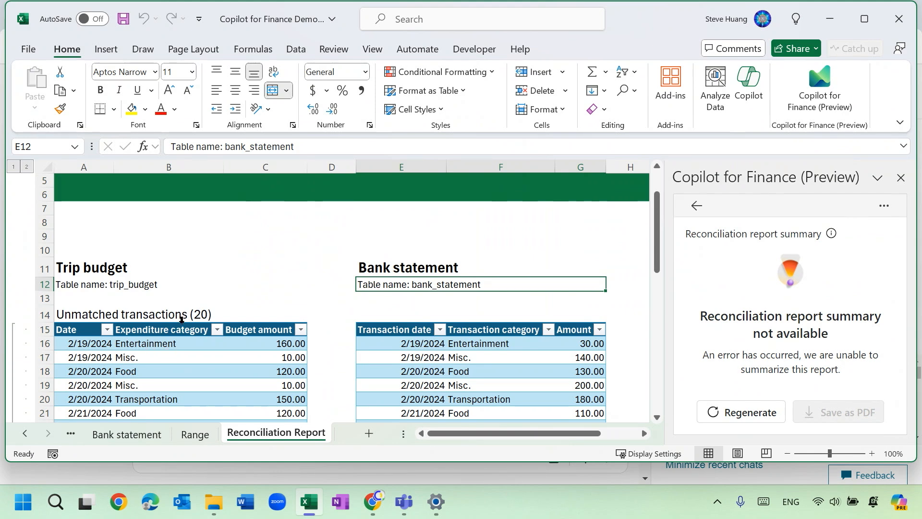
Go through the unmatched and potentially matched sections and expand the collapsed Matched transactions group.
{"action": "scroll", "coordinate": [182, 320], "scroll_direction": "down", "scroll_amount": 2}
{"action": "scroll", "coordinate": [182, 320], "scroll_direction": "down", "scroll_amount": 4}
{"action": "scroll", "coordinate": [181, 320], "scroll_direction": "down", "scroll_amount": 2}
{"action": "scroll", "coordinate": [181, 320], "scroll_direction": "down", "scroll_amount": 1}
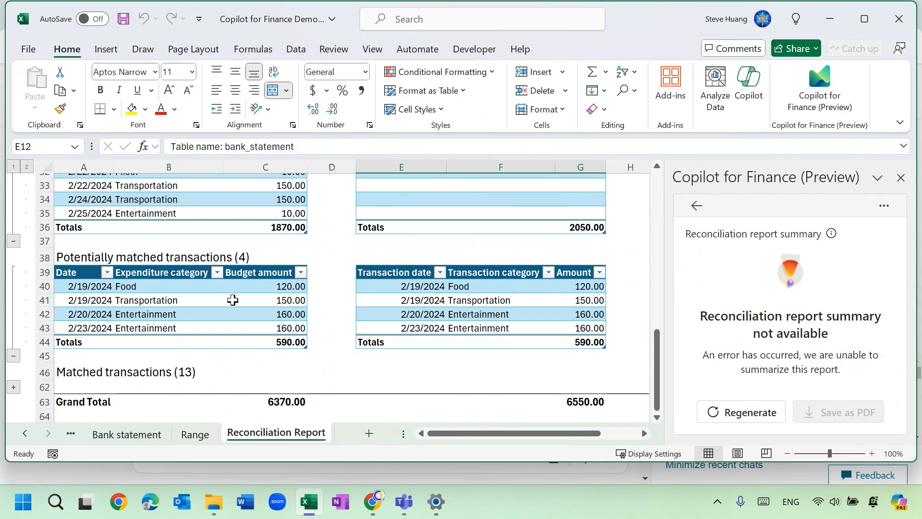
{"action": "scroll", "coordinate": [233, 296], "scroll_direction": "down", "scroll_amount": 2}
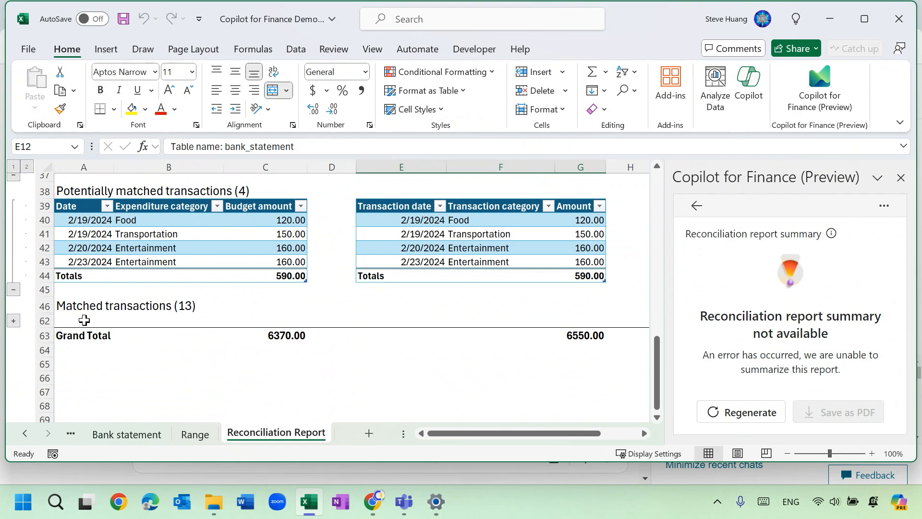
{"action": "left_click", "coordinate": [15, 322]}
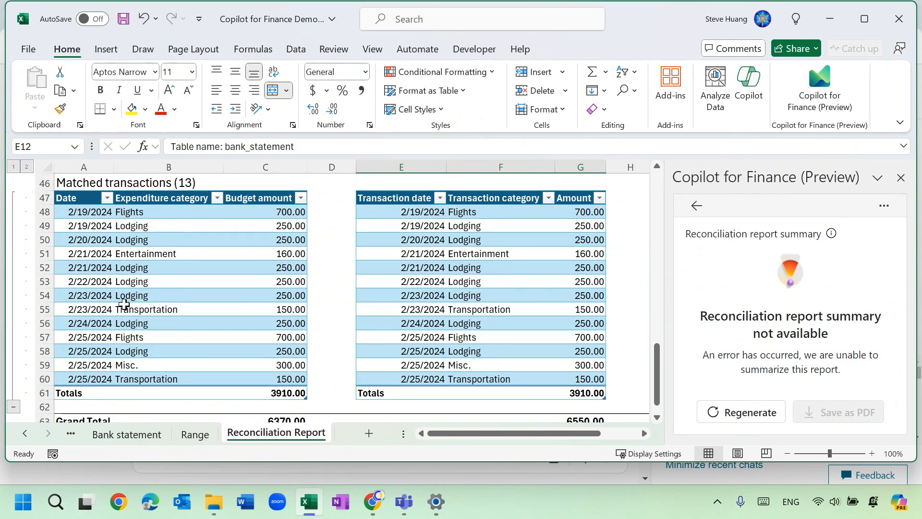
Collapse all transaction groups of the report to their headings for an overview and expand them all again.
{"action": "left_click", "coordinate": [13, 166]}
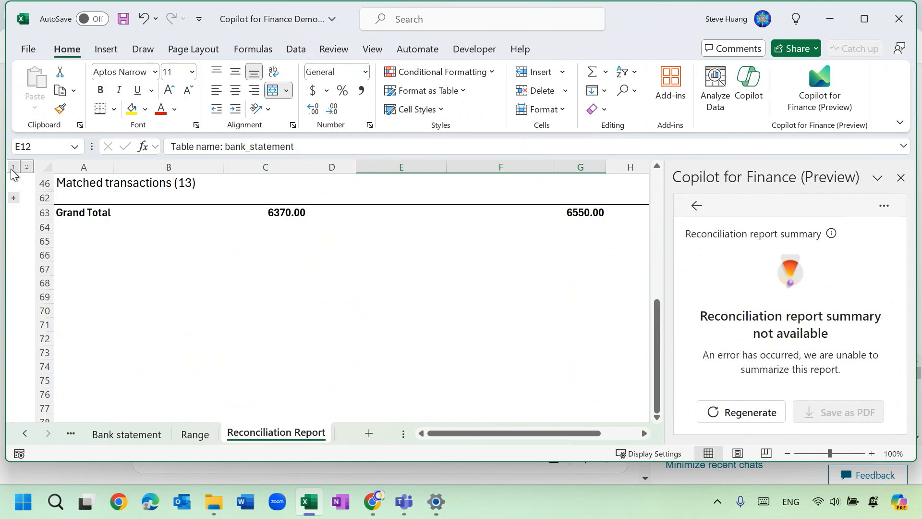
{"action": "scroll", "coordinate": [93, 277], "scroll_direction": "up", "scroll_amount": 3}
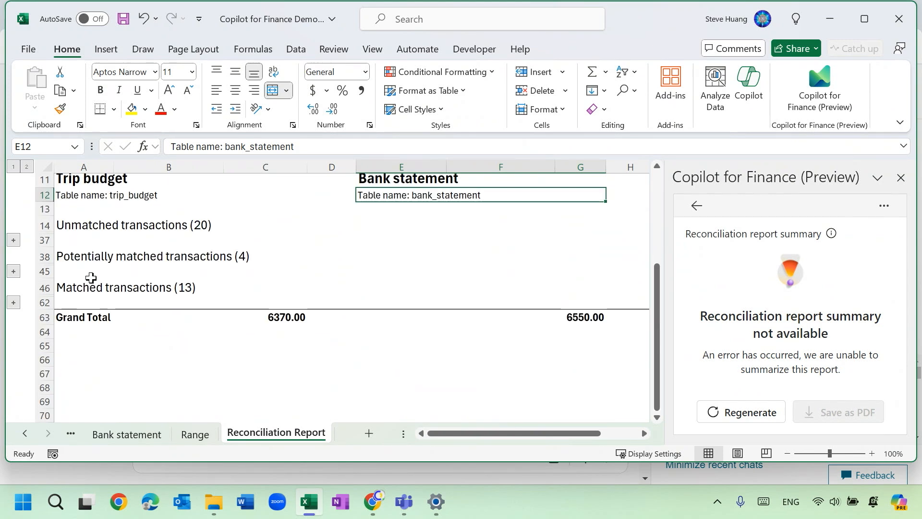
{"action": "scroll", "coordinate": [91, 281], "scroll_direction": "up", "scroll_amount": 3}
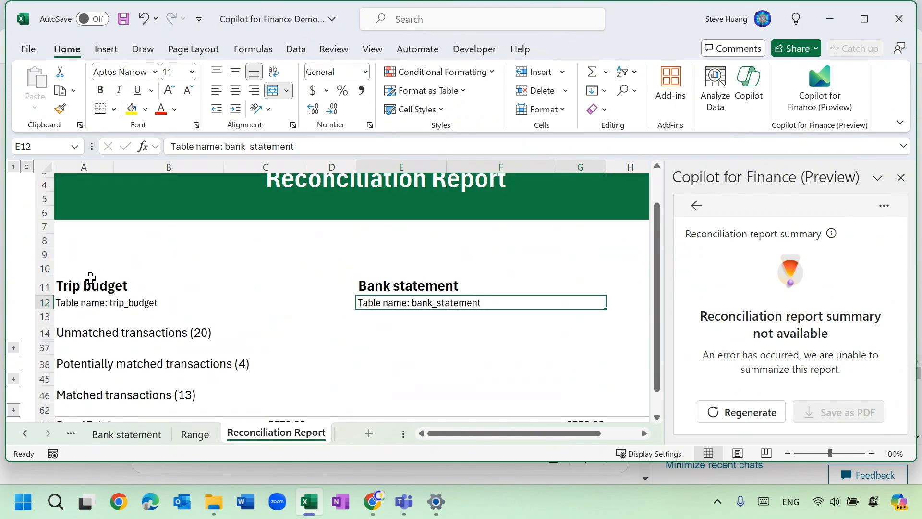
{"action": "left_click", "coordinate": [28, 166]}
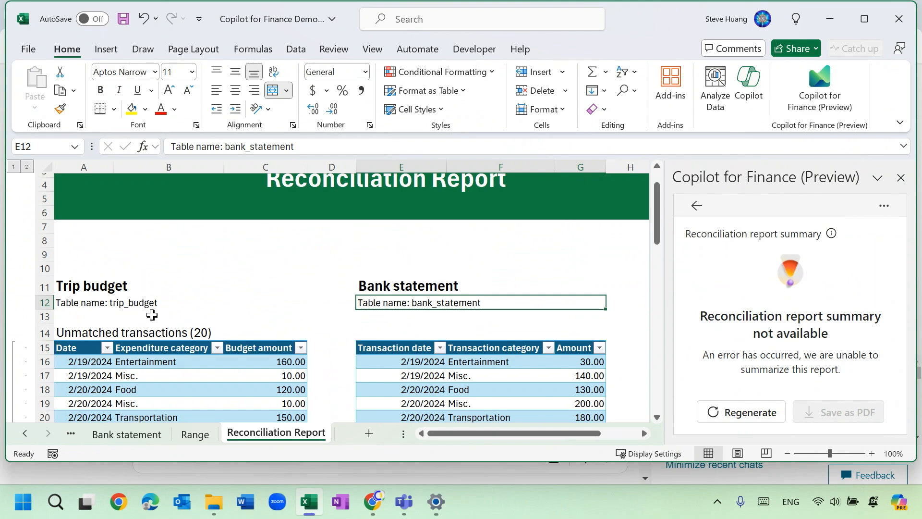
Highlight the matched 2/19/2024 Flights row in both tables and narrow the Copilot for Finance pane to uncover the Difference column.
{"action": "scroll", "coordinate": [149, 312], "scroll_direction": "down", "scroll_amount": 3}
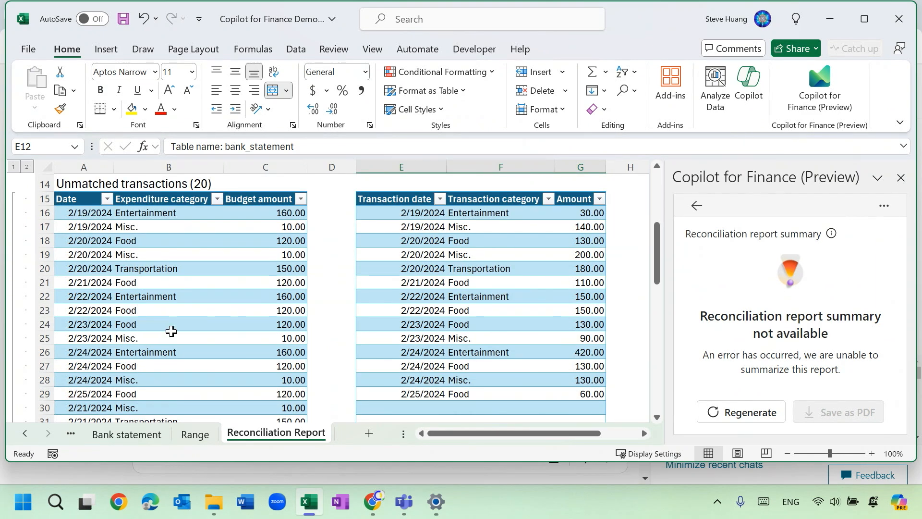
{"action": "scroll", "coordinate": [181, 340], "scroll_direction": "down", "scroll_amount": 4}
{"action": "scroll", "coordinate": [180, 340], "scroll_direction": "down", "scroll_amount": 2}
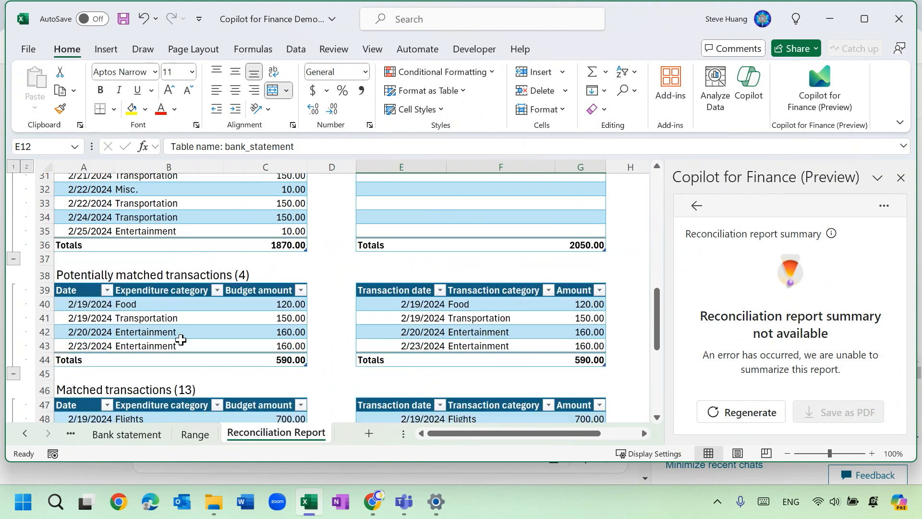
{"action": "scroll", "coordinate": [181, 340], "scroll_direction": "down", "scroll_amount": 3}
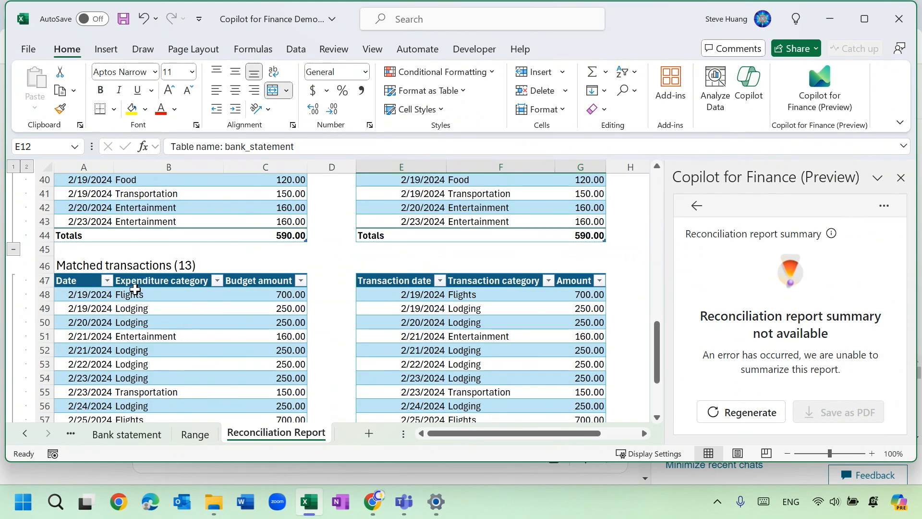
{"action": "left_click", "coordinate": [76, 296]}
{"action": "left_click_drag", "start_coordinate": [77, 297], "coordinate": [250, 298]}
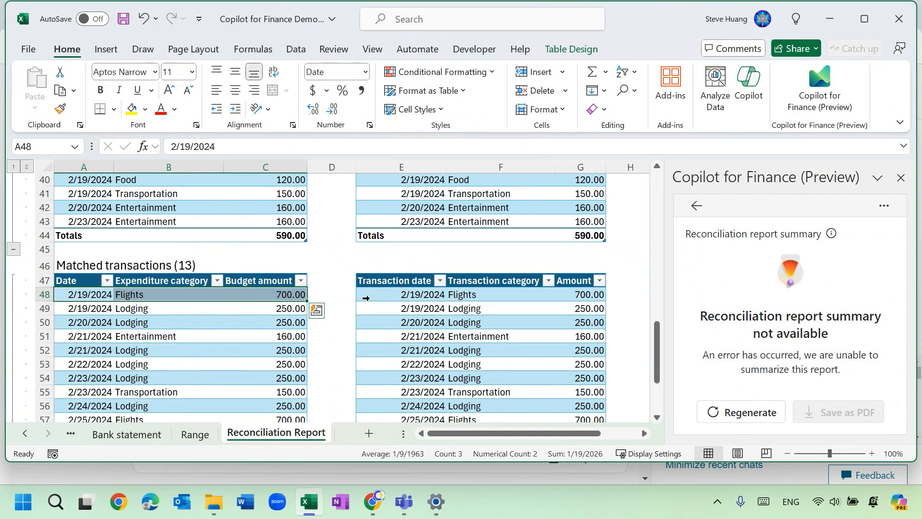
{"action": "left_click_drag", "start_coordinate": [379, 297], "coordinate": [576, 295], "text": "ctrl"}
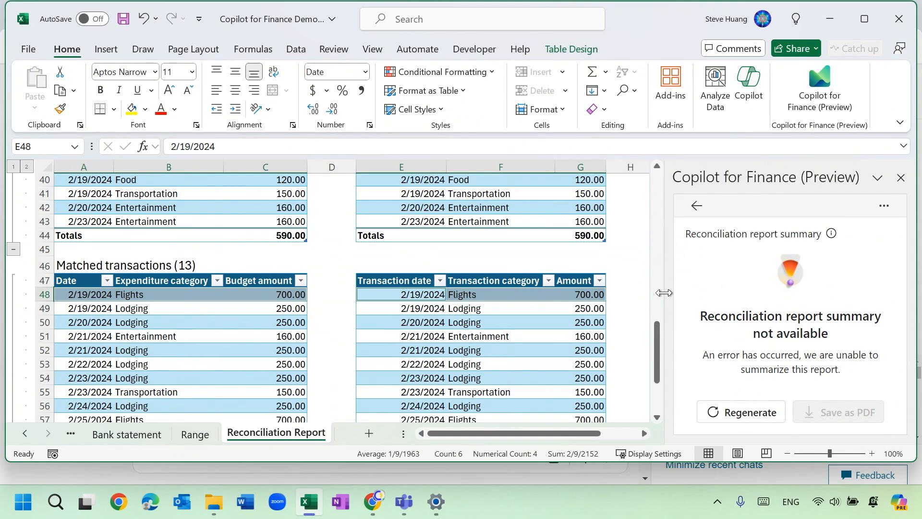
{"action": "left_click_drag", "start_coordinate": [665, 293], "coordinate": [756, 294]}
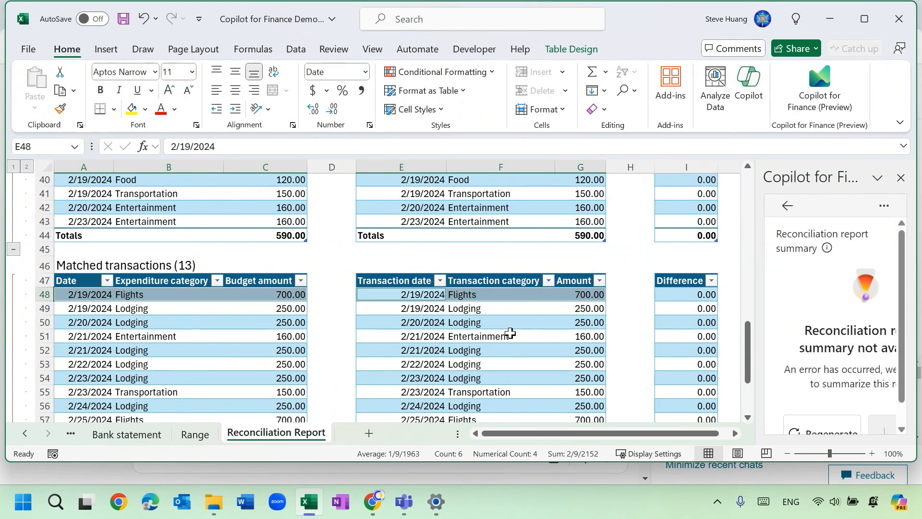
Highlight the potentially matched 2/19/2024 Food row in both tables and compare this section with the matched transactions.
{"action": "scroll", "coordinate": [472, 331], "scroll_direction": "up", "scroll_amount": 1}
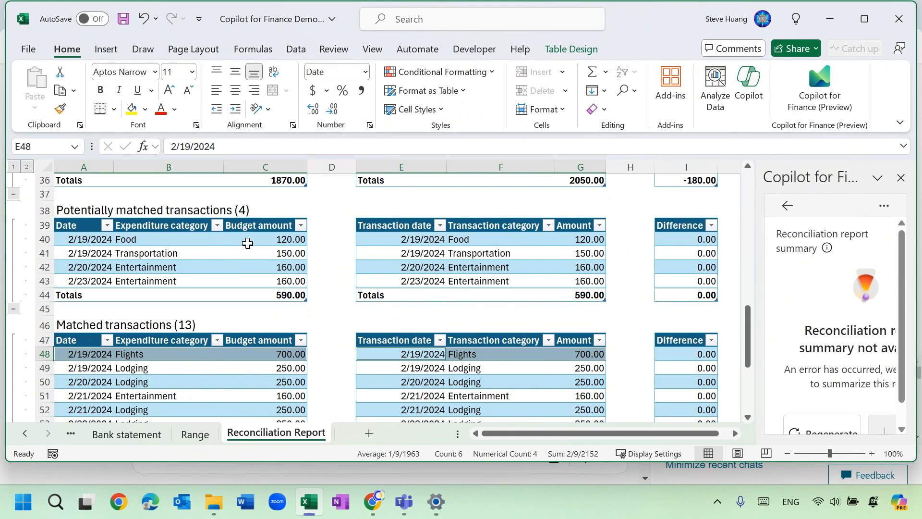
{"action": "left_click", "coordinate": [83, 242]}
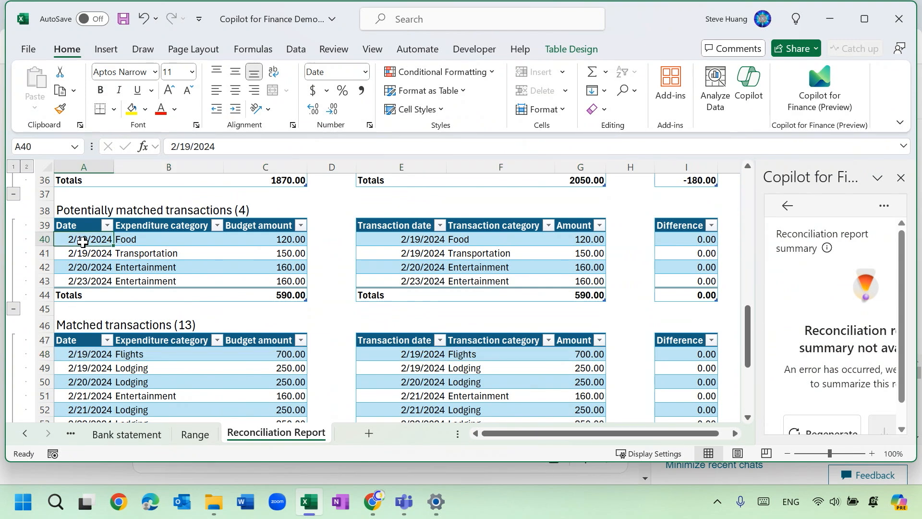
{"action": "left_click_drag", "start_coordinate": [83, 242], "coordinate": [239, 240]}
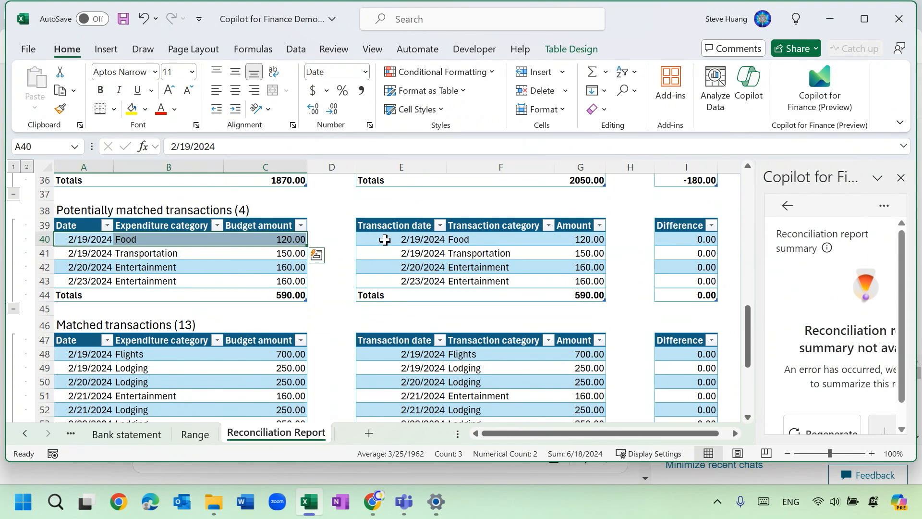
{"action": "left_click_drag", "start_coordinate": [385, 240], "coordinate": [625, 246]}
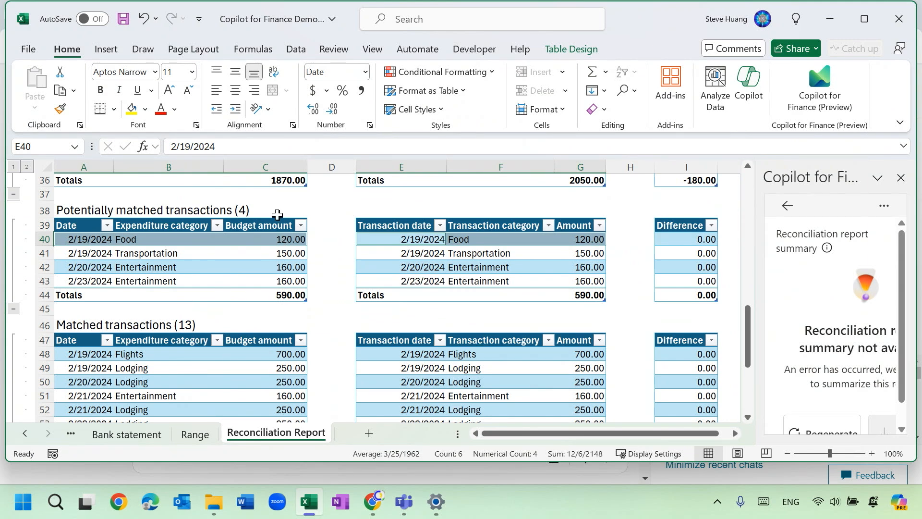
{"action": "scroll", "coordinate": [225, 310], "scroll_direction": "down", "scroll_amount": 2}
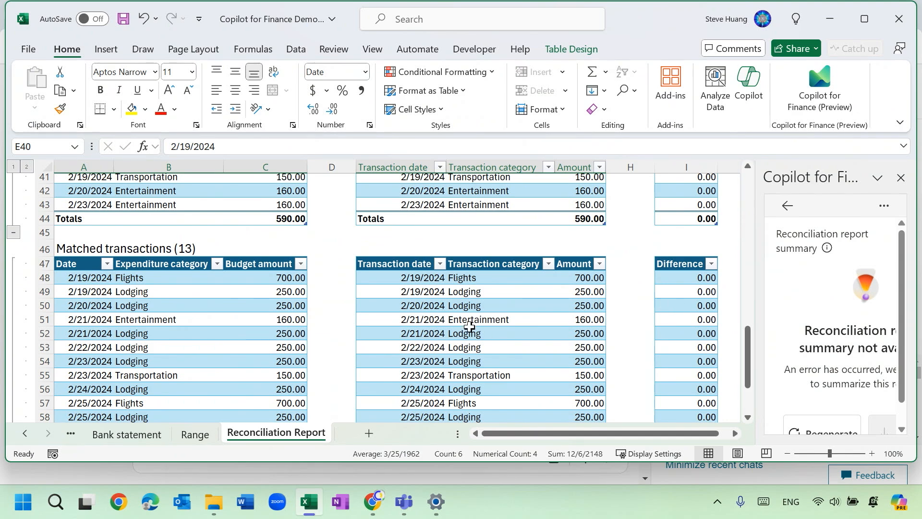
{"action": "scroll", "coordinate": [469, 327], "scroll_direction": "up", "scroll_amount": 1}
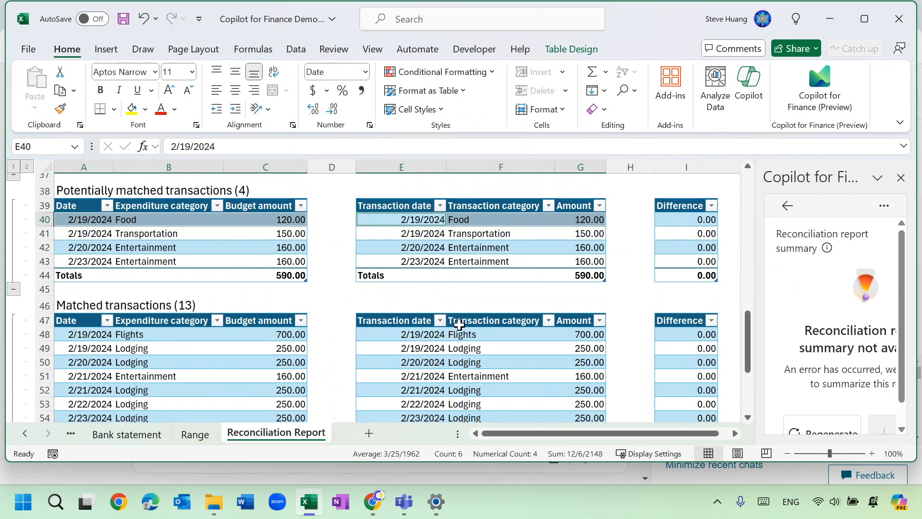
Trace the matched 2/19/2024 Flights entry to its source by selecting its row on the Trip budget and Bank statement sheets.
{"action": "left_click", "coordinate": [207, 334]}
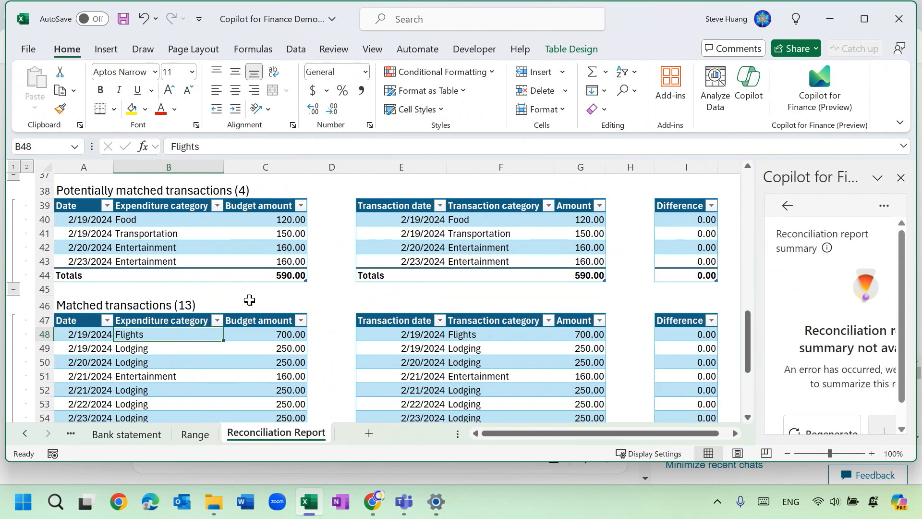
{"action": "left_click", "coordinate": [84, 337]}
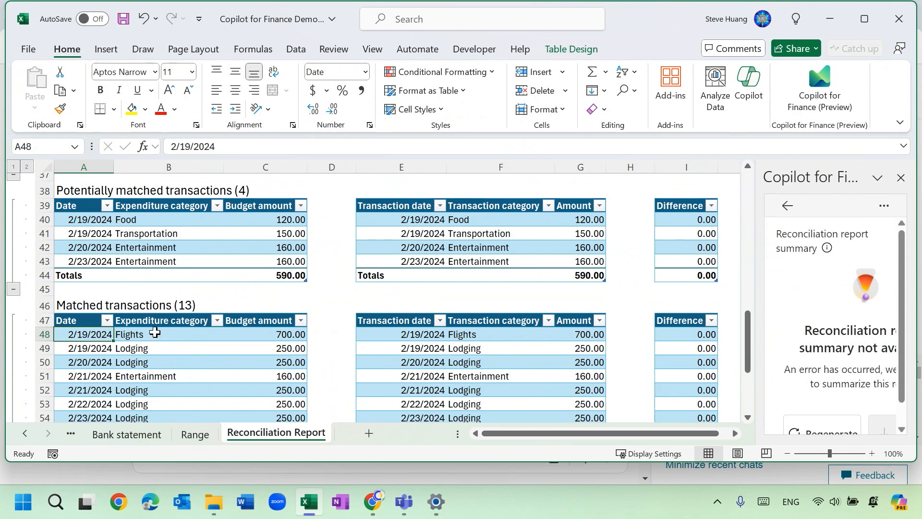
{"action": "left_click", "coordinate": [26, 435]}
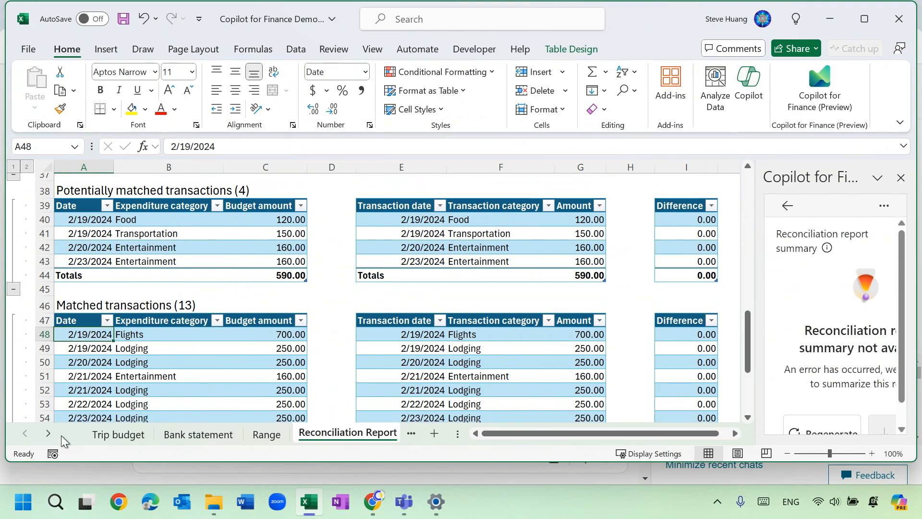
{"action": "left_click", "coordinate": [108, 435]}
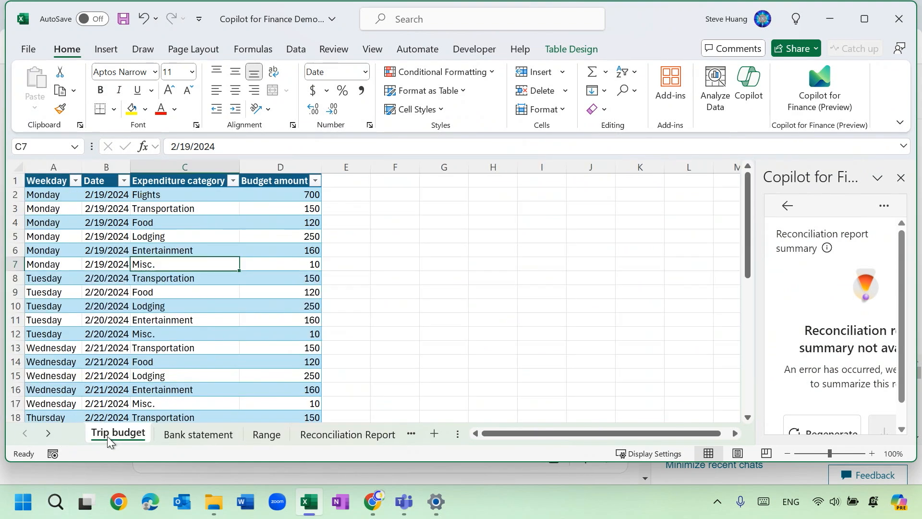
{"action": "left_click", "coordinate": [101, 195]}
{"action": "left_click_drag", "start_coordinate": [135, 195], "coordinate": [281, 196]}
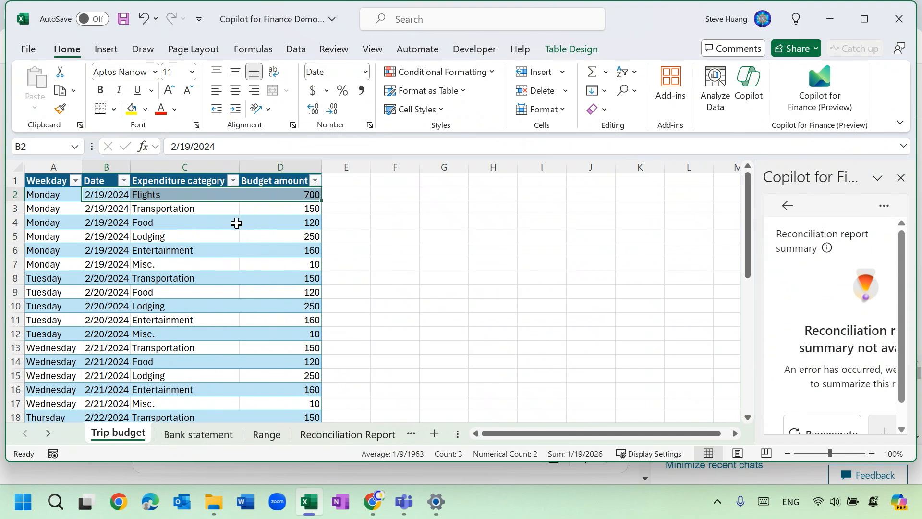
{"action": "left_click", "coordinate": [209, 439]}
{"action": "left_click_drag", "start_coordinate": [85, 200], "coordinate": [469, 194]}
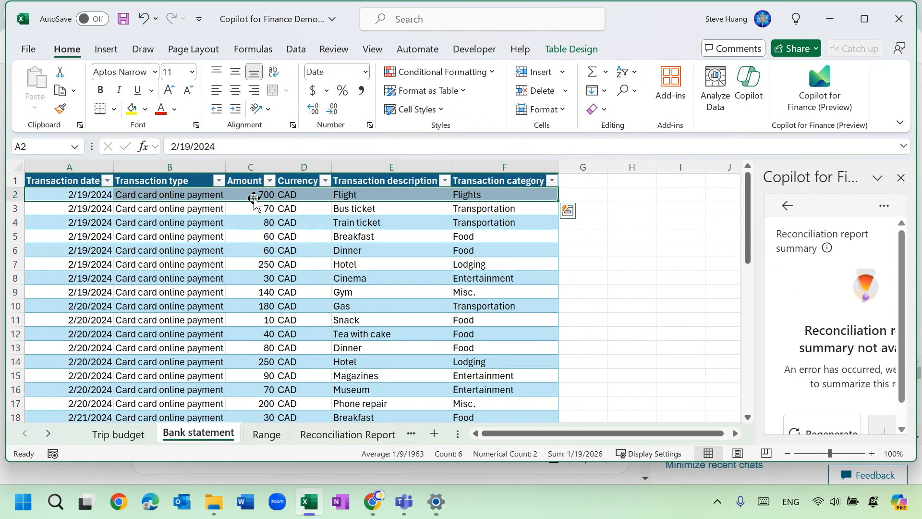
Compare the selected Flights rows on the two source sheets once more and return to the Reconciliation Report sheet.
{"action": "left_click", "coordinate": [116, 435]}
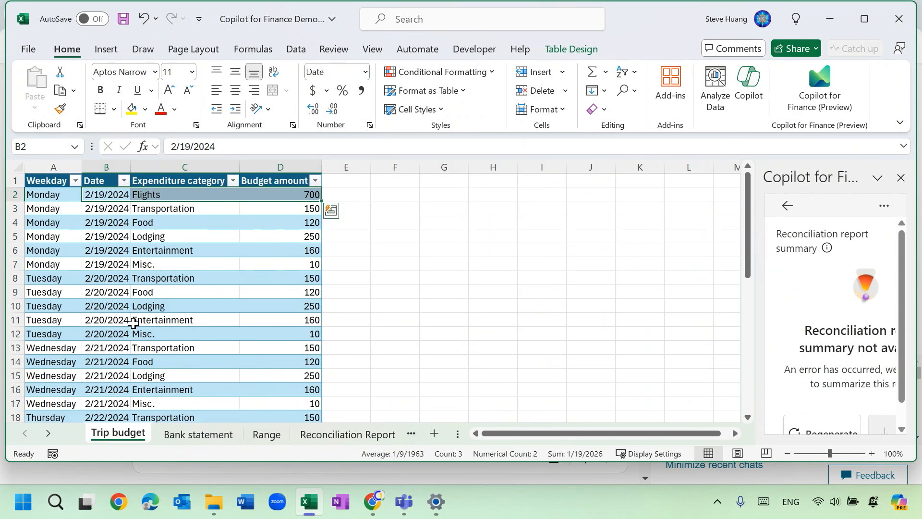
{"action": "left_click", "coordinate": [196, 435]}
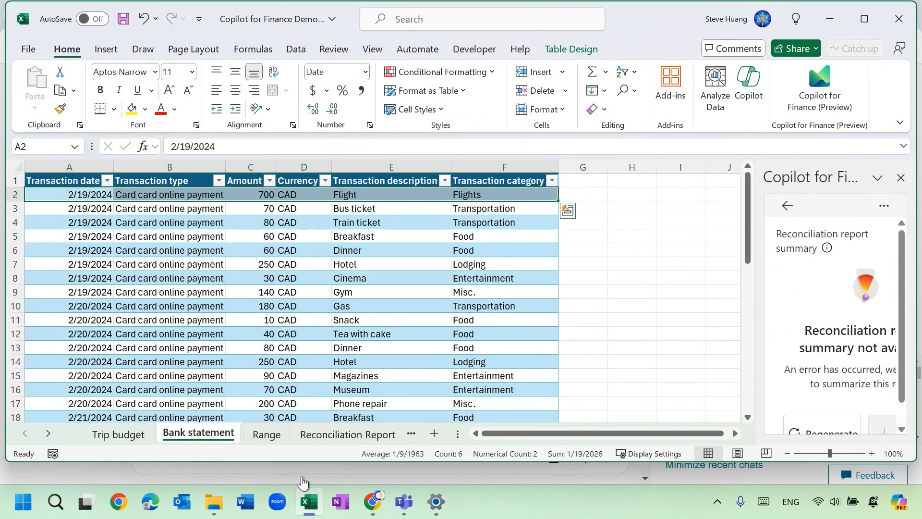
{"action": "left_click", "coordinate": [337, 437]}
{"action": "left_click", "coordinate": [336, 437]}
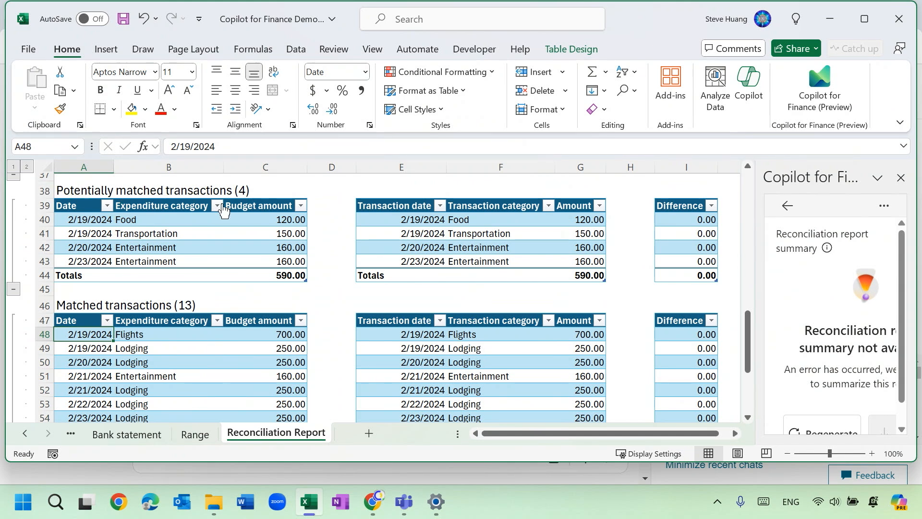
Trace the potentially matched 2/19/2024 Food entry to its source by selecting its row in the report and on the Trip budget sheet.
{"action": "left_click", "coordinate": [140, 224]}
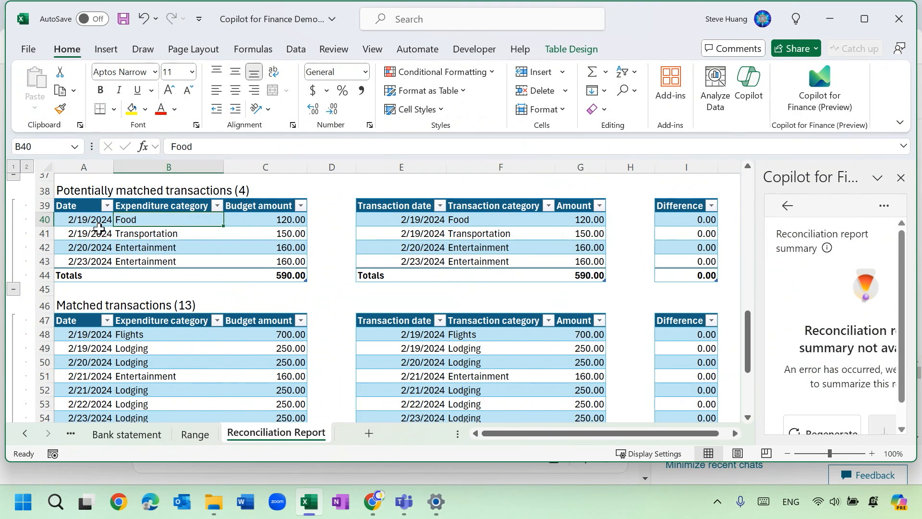
{"action": "left_click", "coordinate": [72, 221]}
{"action": "left_click_drag", "start_coordinate": [72, 221], "coordinate": [254, 221]}
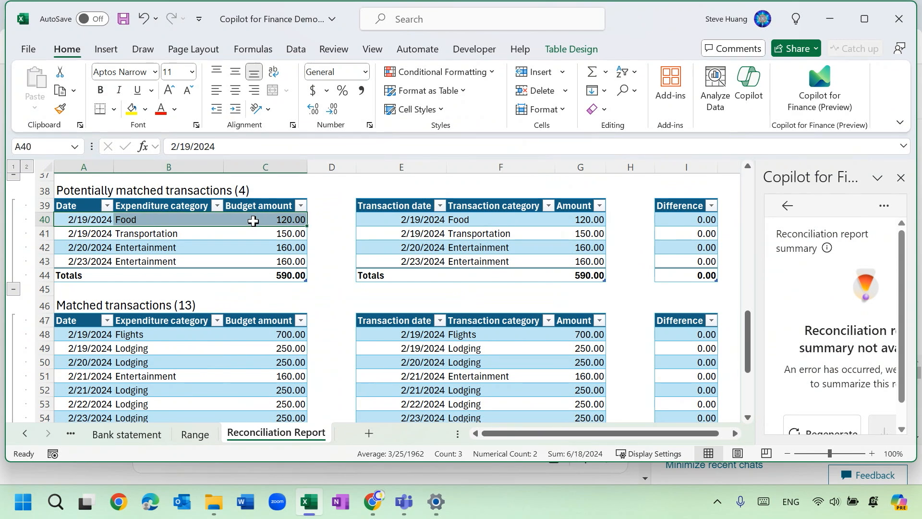
{"action": "left_click", "coordinate": [29, 440]}
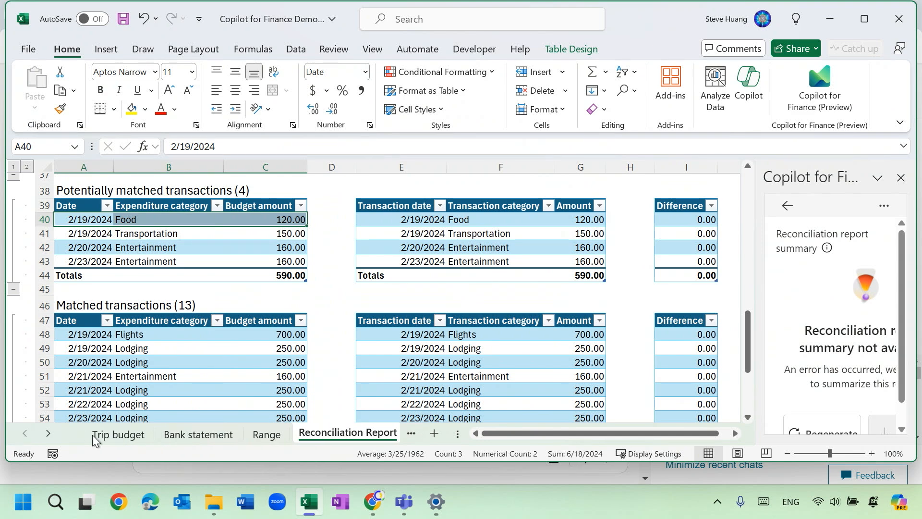
{"action": "left_click", "coordinate": [108, 434]}
{"action": "left_click_drag", "start_coordinate": [111, 224], "coordinate": [298, 222]}
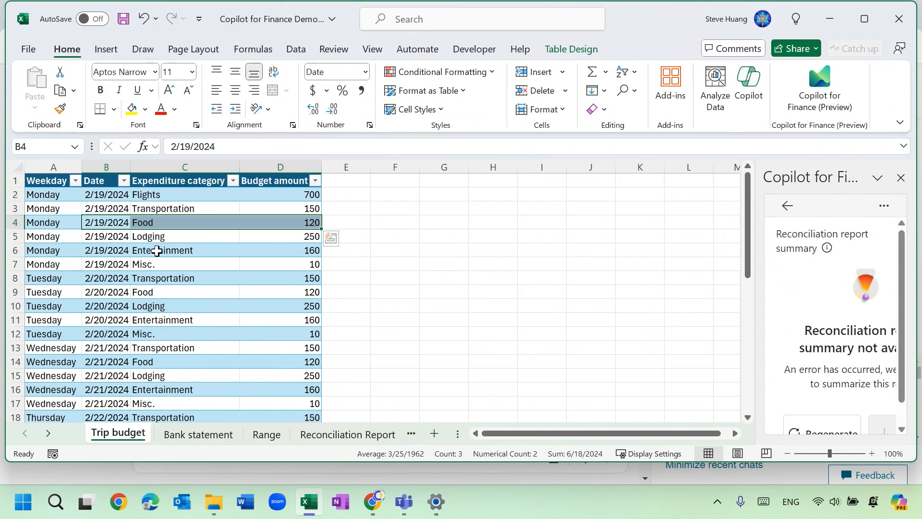
Select the 2/19/2024 Breakfast and Dinner rows on the Bank statement sheet, compare them with Trip budget, and return to the Reconciliation Report.
{"action": "left_click", "coordinate": [178, 439]}
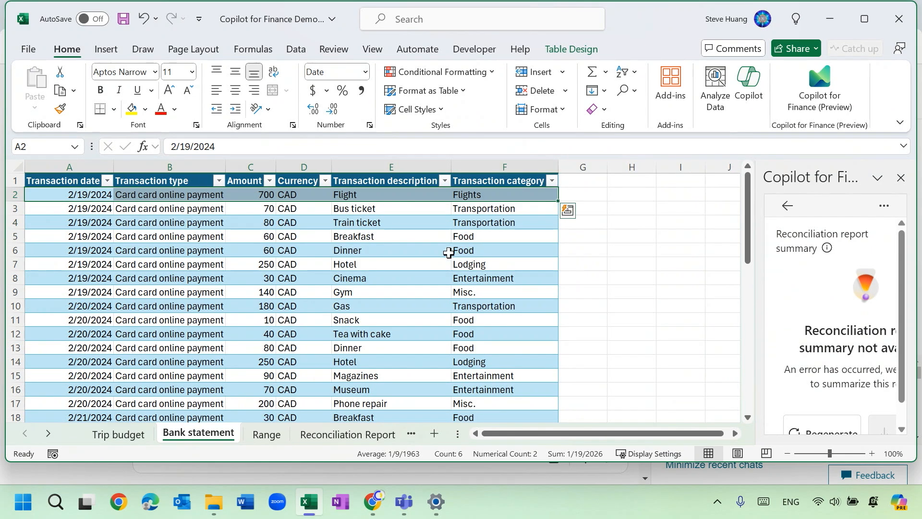
{"action": "left_click_drag", "start_coordinate": [457, 240], "coordinate": [104, 254]}
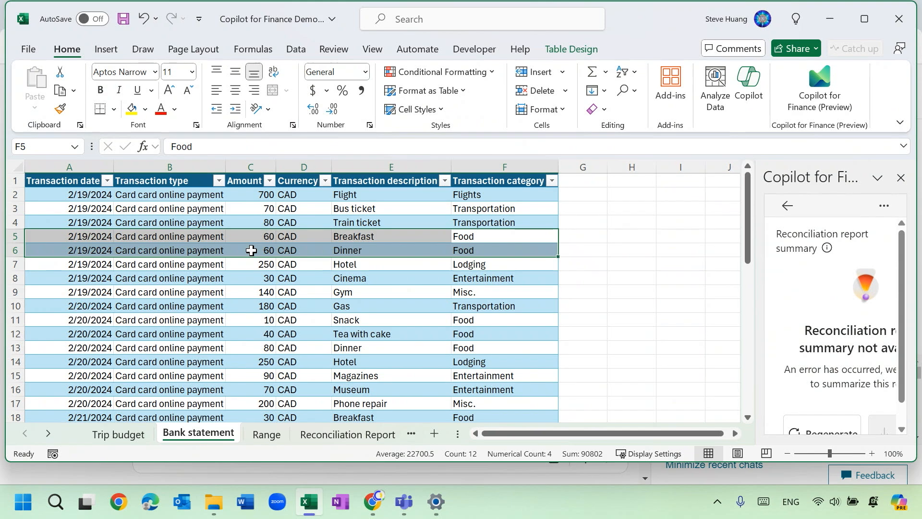
{"action": "left_click", "coordinate": [128, 434]}
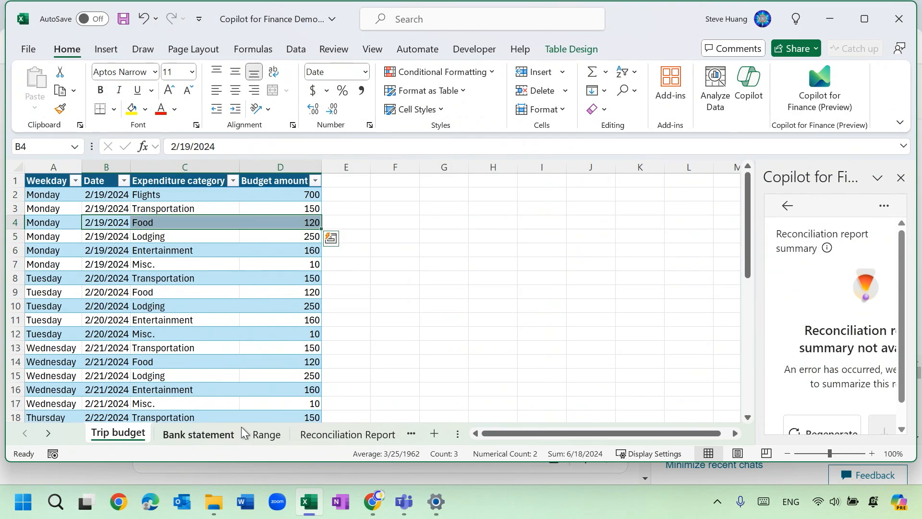
{"action": "left_click", "coordinate": [200, 434]}
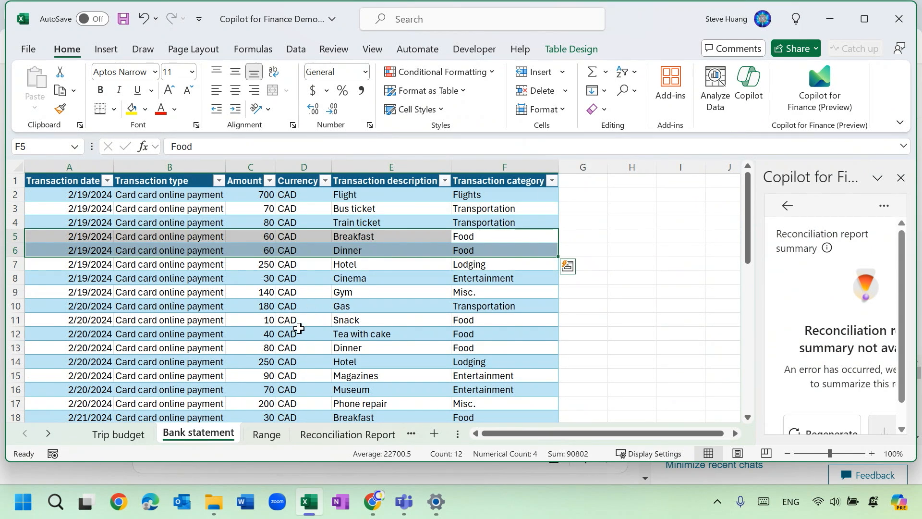
{"action": "left_click", "coordinate": [317, 438]}
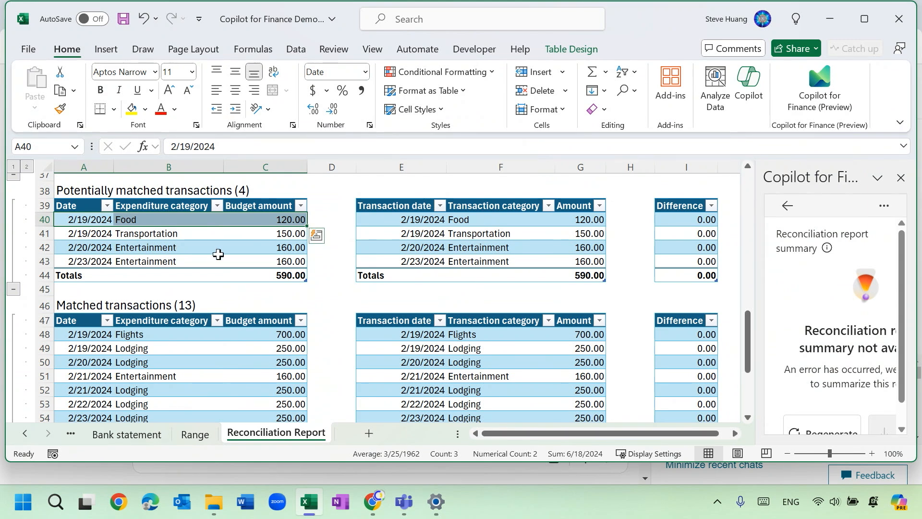
Highlight the unmatched 2/19/2024 Entertainment row in both the budget and bank tables of the report.
{"action": "scroll", "coordinate": [509, 342], "scroll_direction": "up", "scroll_amount": 8}
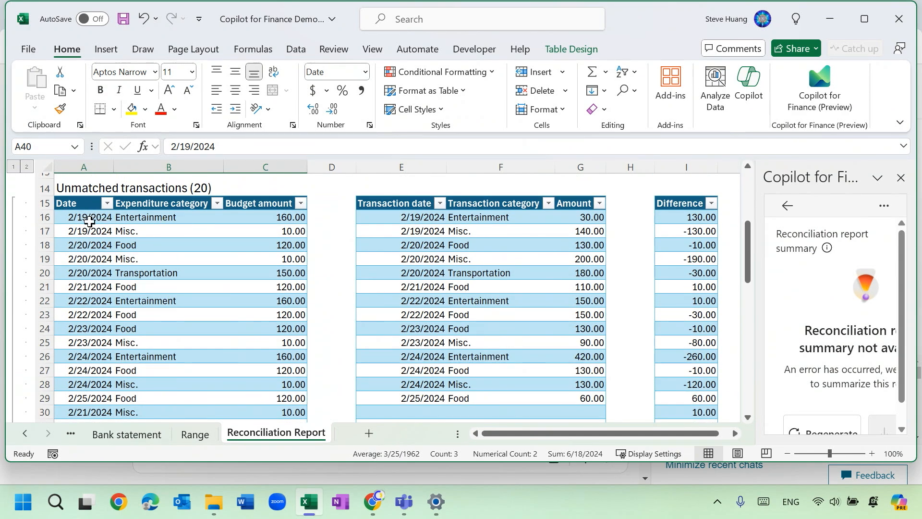
{"action": "left_click", "coordinate": [89, 221]}
{"action": "left_click_drag", "start_coordinate": [89, 222], "coordinate": [252, 219]}
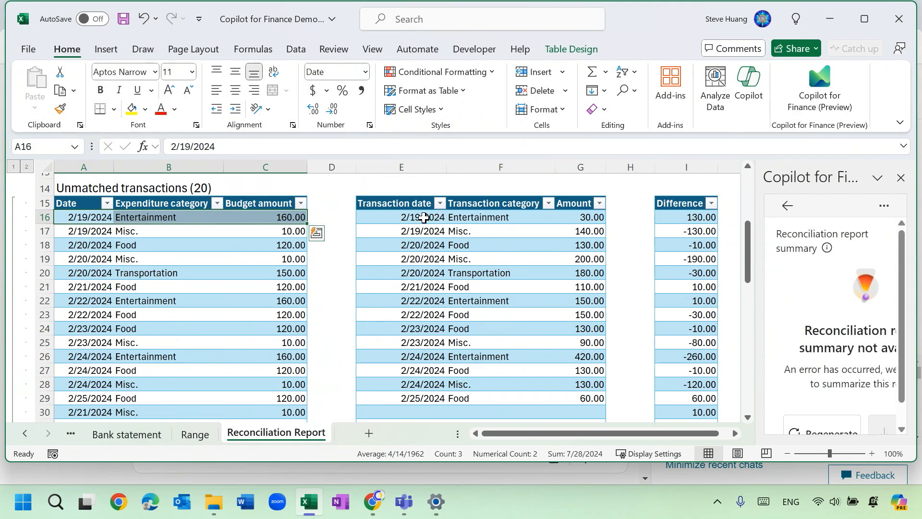
{"action": "left_click_drag", "start_coordinate": [423, 217], "coordinate": [569, 218]}
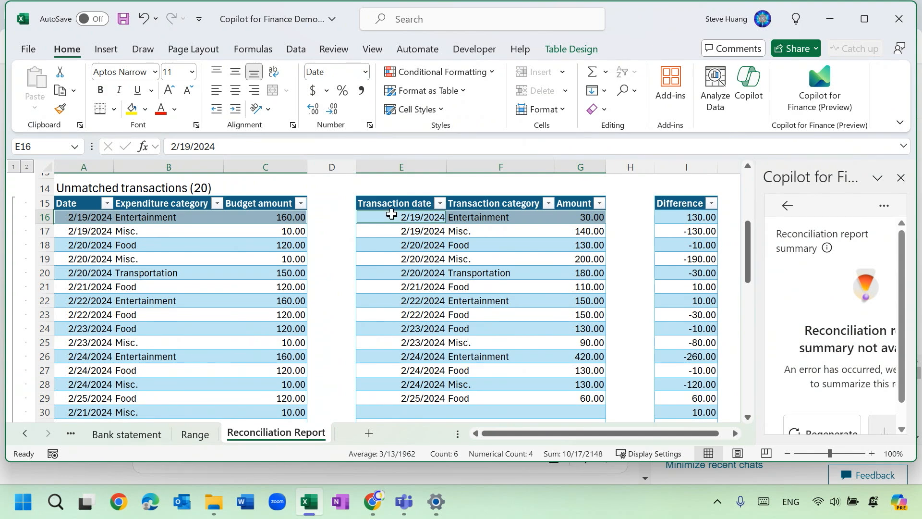
Highlight the unmatched 2/19/2024 Misc. row in the budget table and its counterpart in the bank table.
{"action": "left_click_drag", "start_coordinate": [91, 231], "coordinate": [241, 238]}
{"action": "key", "text": "ctrl+q"}
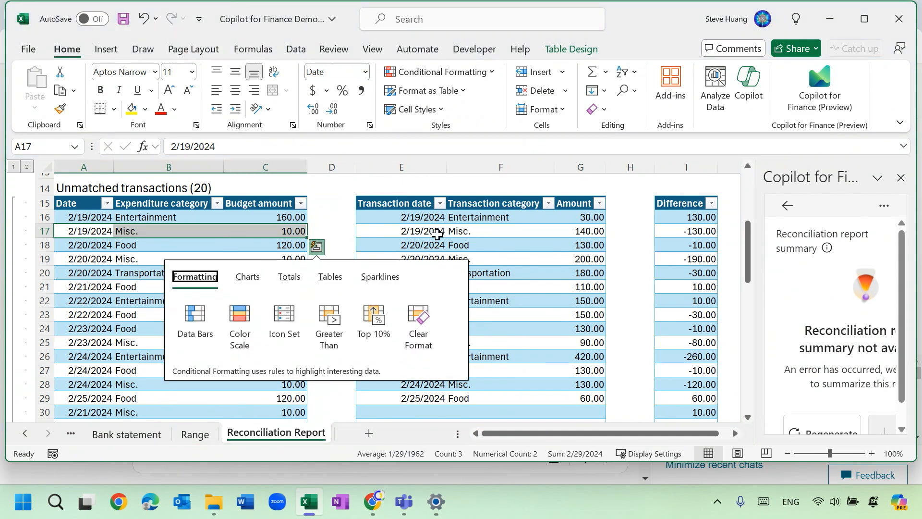
{"action": "left_click", "coordinate": [435, 234]}
{"action": "left_click_drag", "start_coordinate": [435, 234], "coordinate": [572, 235]}
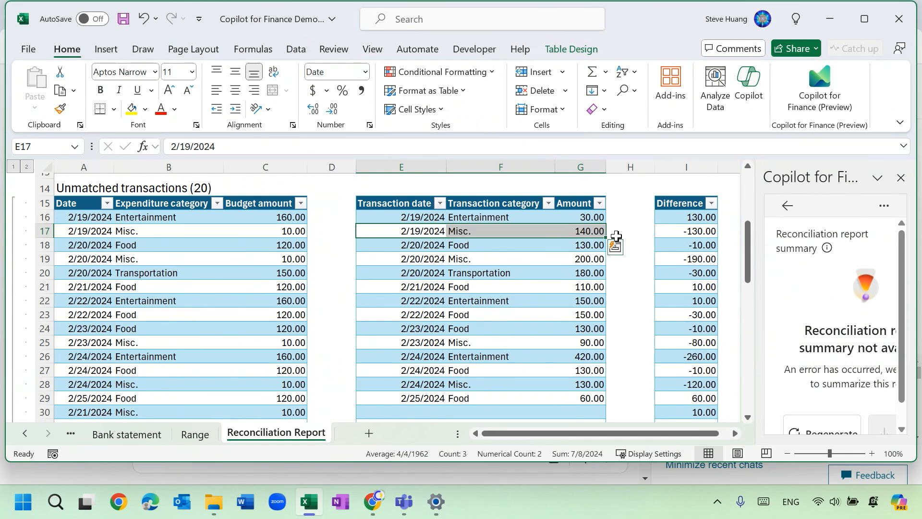
Compare the bank categories and amounts of the unmatched 2/19/2024 Entertainment and Misc. rows with their budget amounts by selecting both ranges.
{"action": "left_click", "coordinate": [501, 218]}
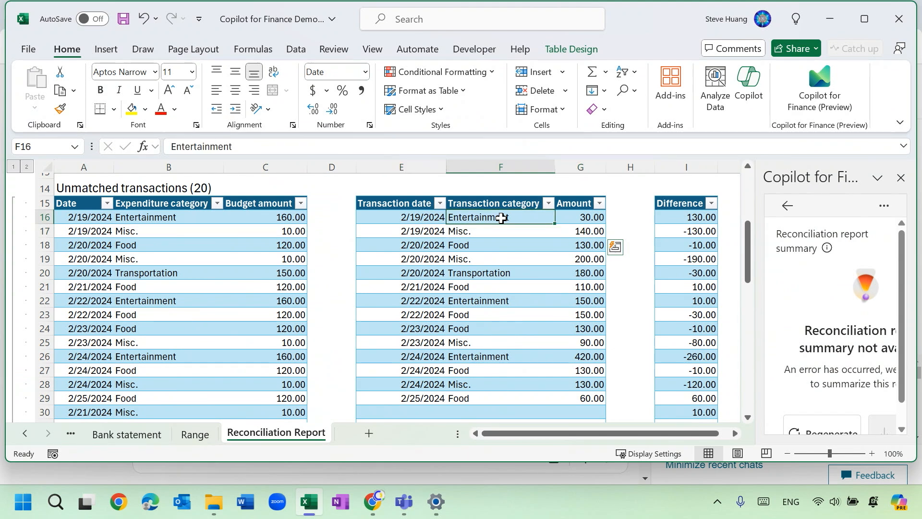
{"action": "left_click_drag", "start_coordinate": [501, 218], "coordinate": [501, 233]}
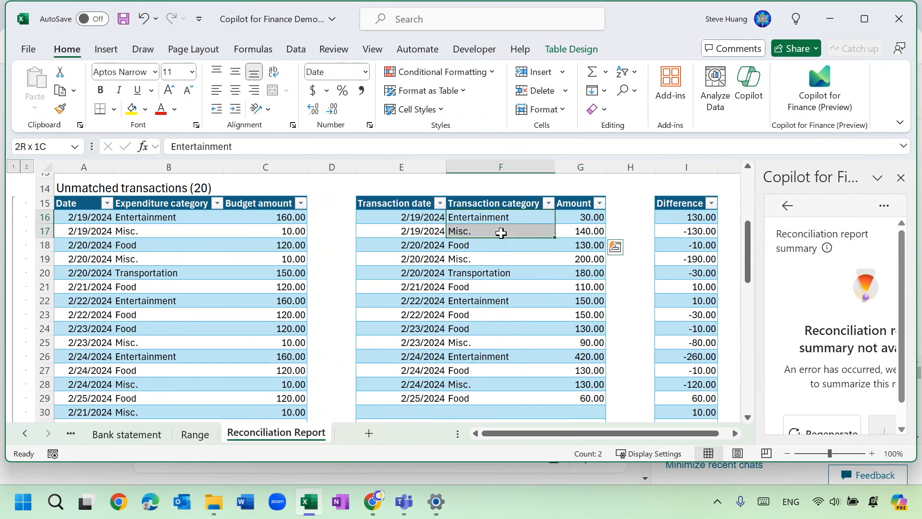
{"action": "left_click_drag", "start_coordinate": [501, 233], "coordinate": [581, 233]}
{"action": "left_click_drag", "start_coordinate": [300, 220], "coordinate": [288, 232]}
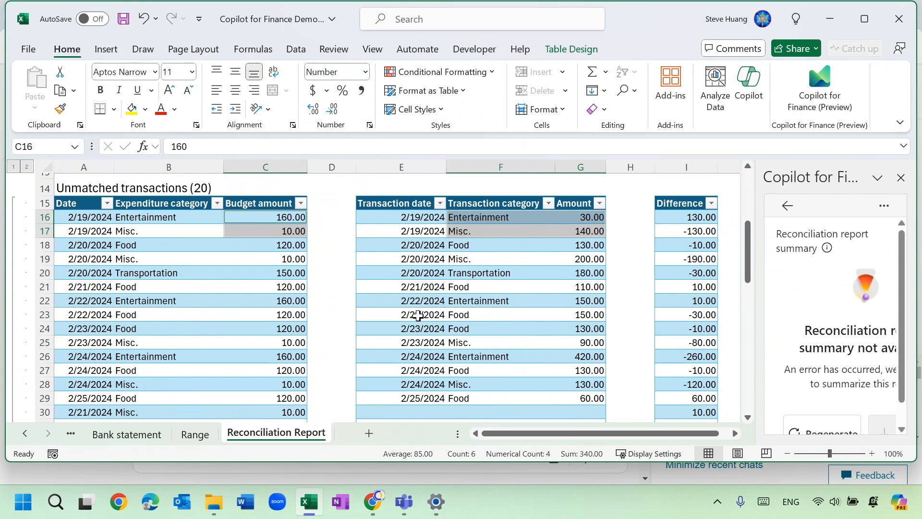
{"action": "left_click", "coordinate": [417, 315]}
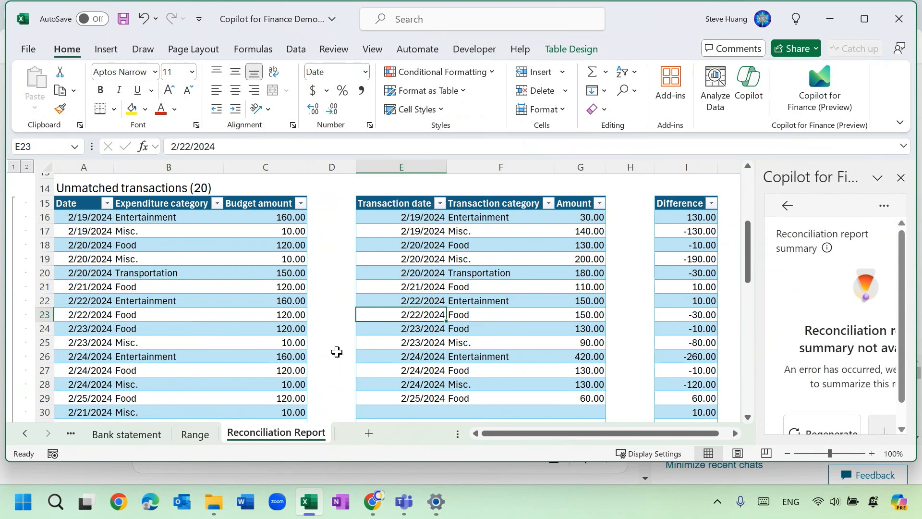
Check the 2/19/2024 Gym transaction on the Bank statement sheet and return to the report's unmatched transactions.
{"action": "left_click", "coordinate": [123, 441]}
{"action": "left_click", "coordinate": [187, 292]}
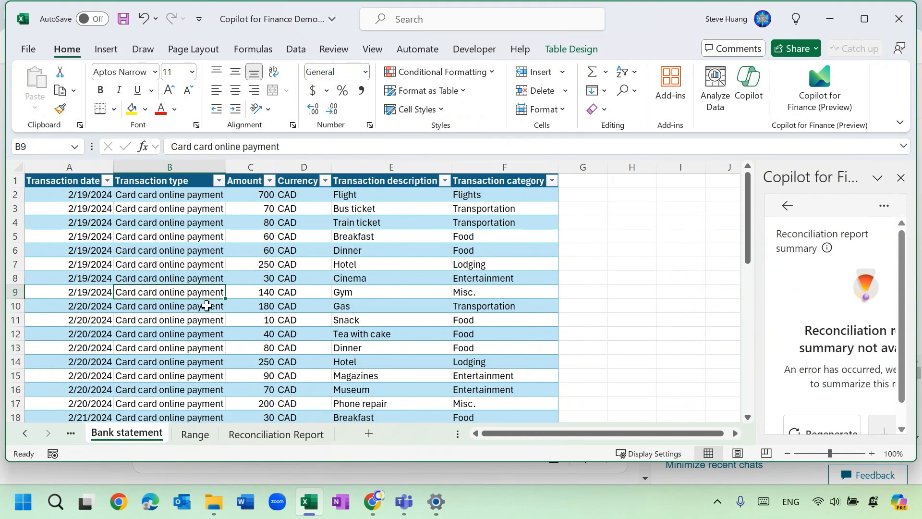
{"action": "left_click", "coordinate": [261, 440]}
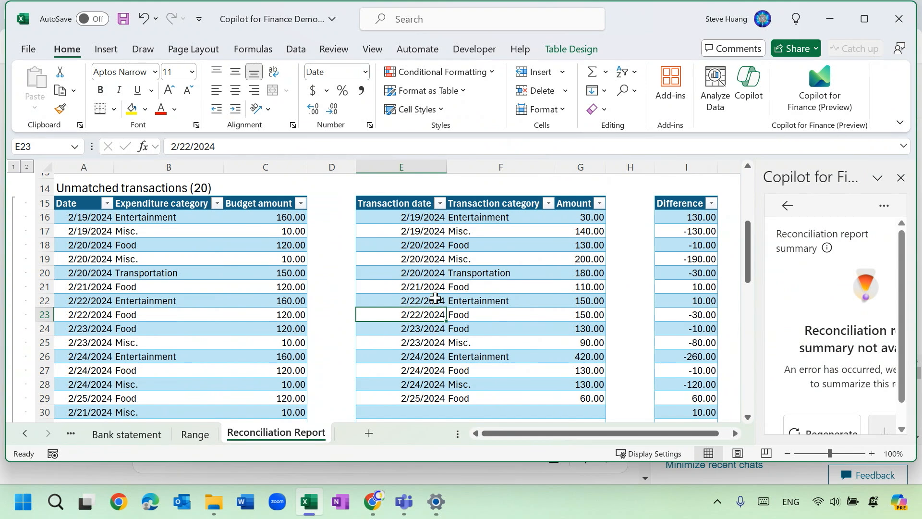
{"action": "left_click", "coordinate": [441, 297]}
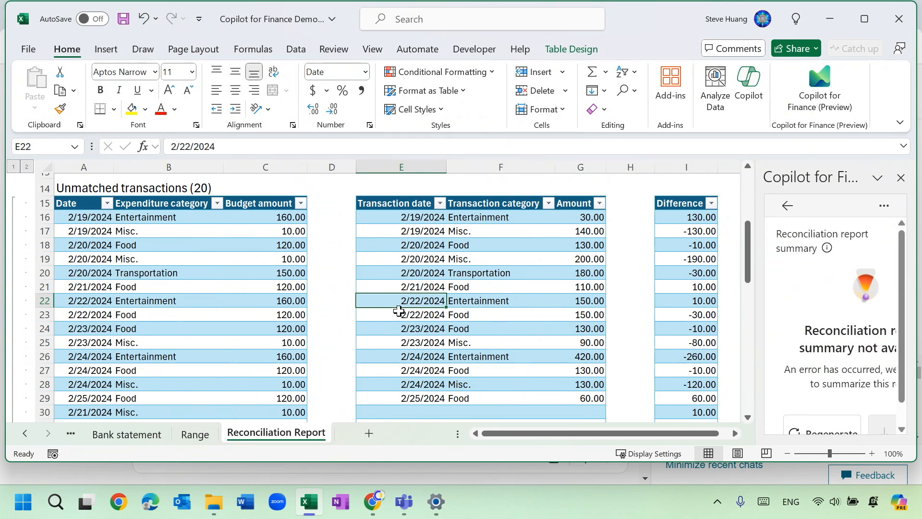
Switch to Copilot in the browser and enter the prompt "Please write a deailed summary report based on the reconciiliation repot I attached. Thanks.".
{"action": "left_click", "coordinate": [373, 502]}
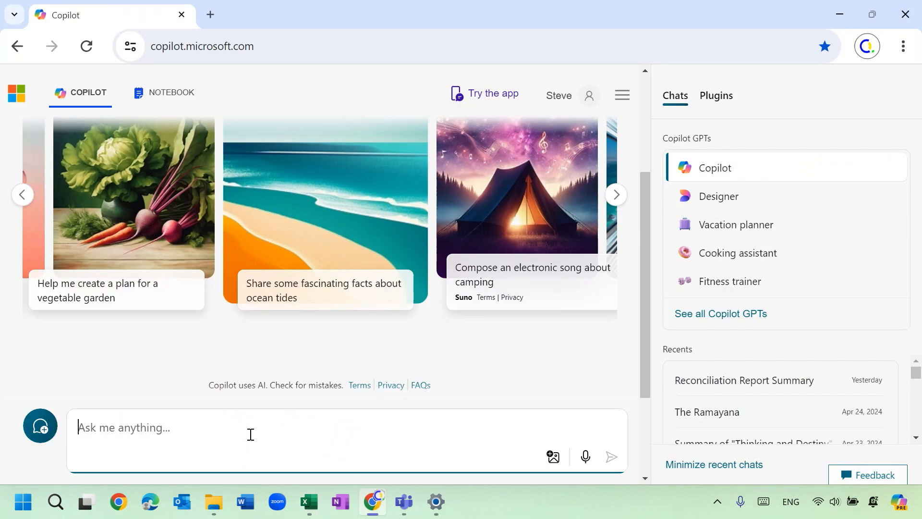
{"action": "type", "text": "Pleae"}
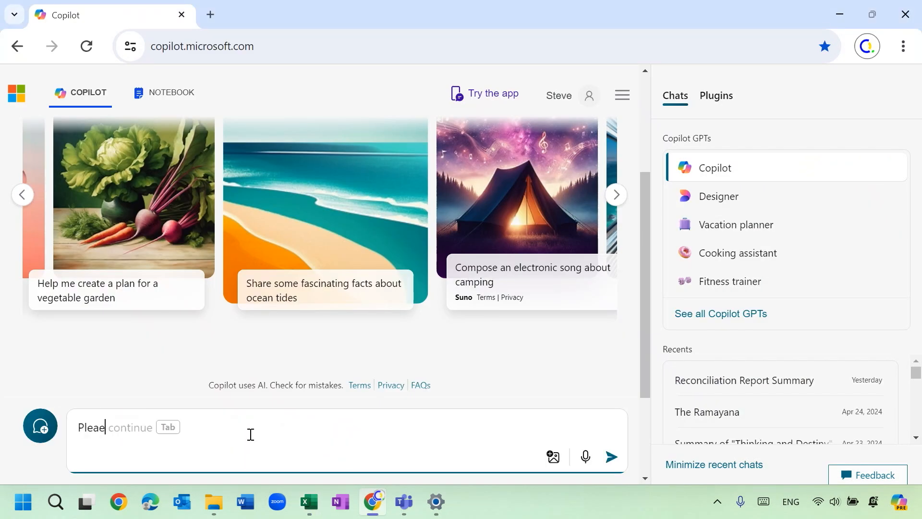
{"action": "key", "text": "BackSpace"}
{"action": "key", "text": "BackSpace"}
{"action": "type", "text": "se write "}
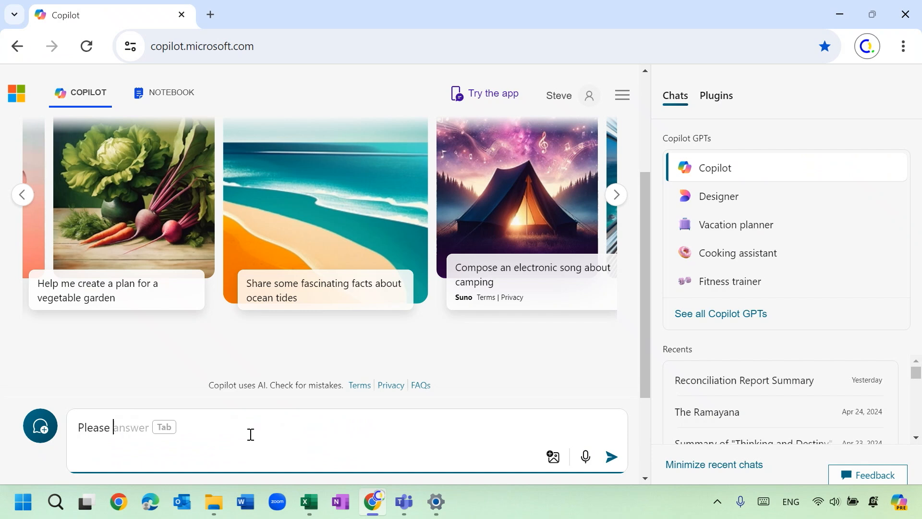
{"action": "type", "text": "a de"}
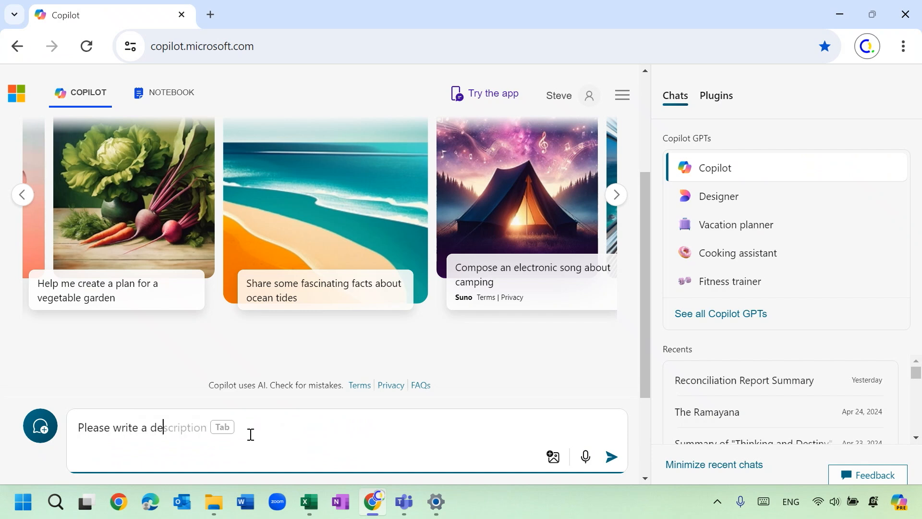
{"action": "type", "text": "ailed summary r"}
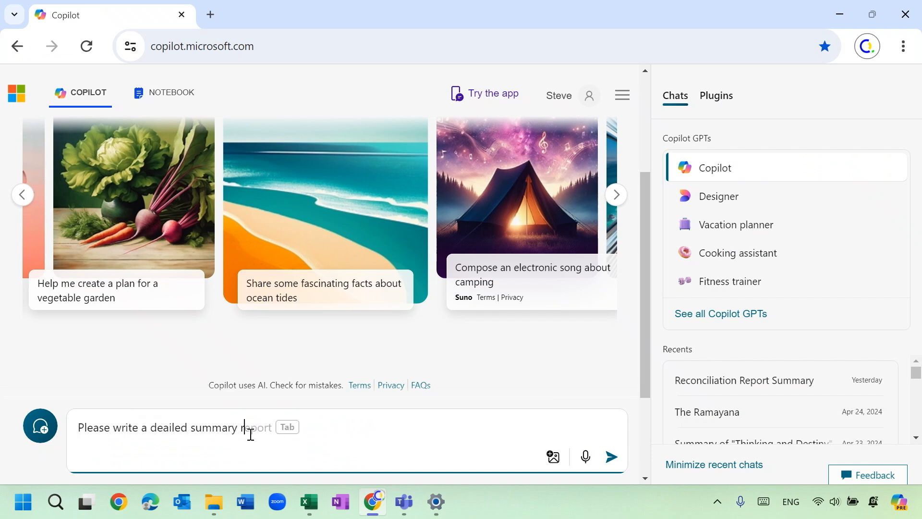
{"action": "type", "text": "eport base"}
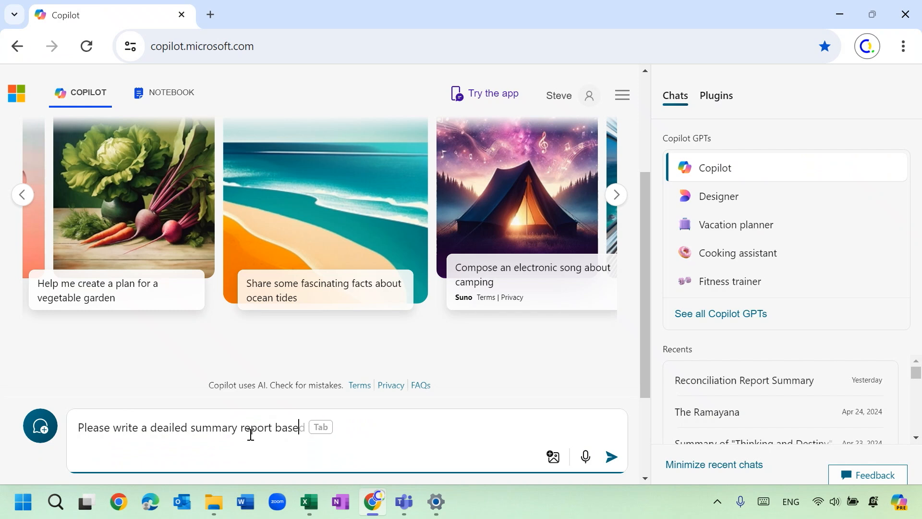
{"action": "type", "text": "d on the reco"}
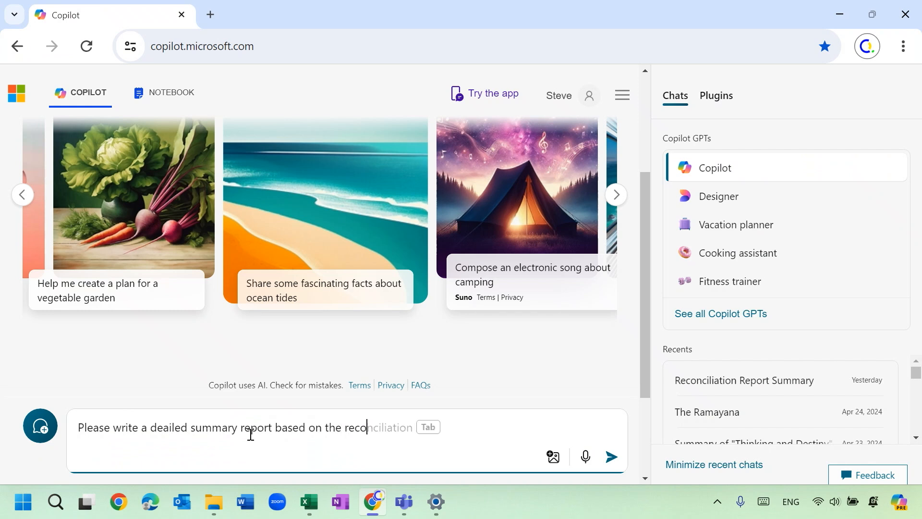
{"action": "type", "text": "nciiliatio"}
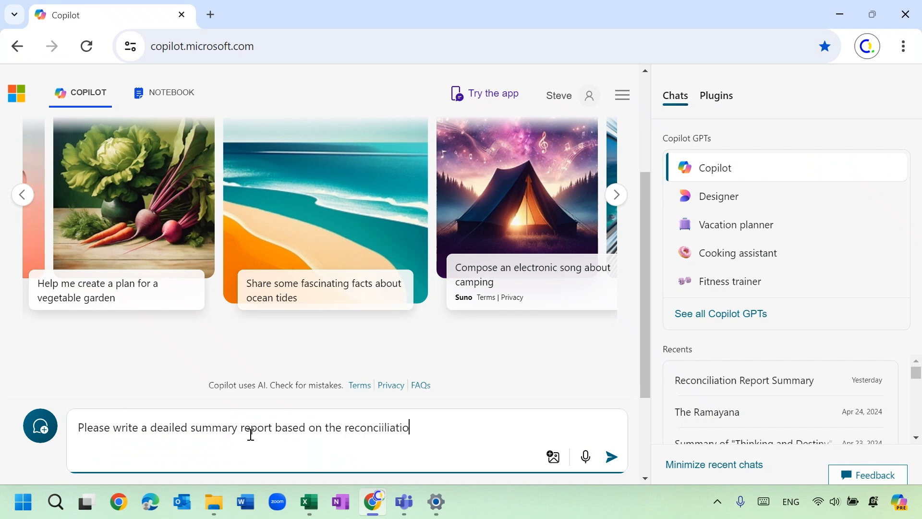
{"action": "type", "text": "n repot I"}
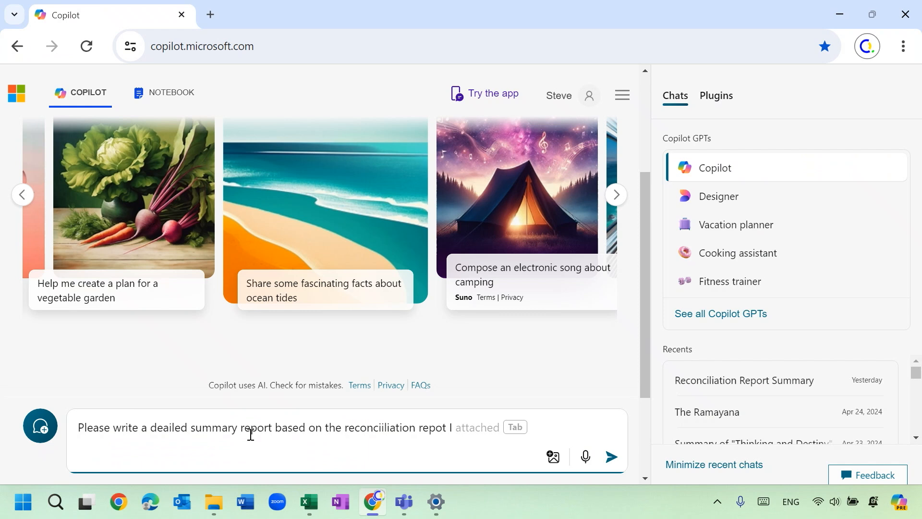
{"action": "type", "text": " attached. Tha"}
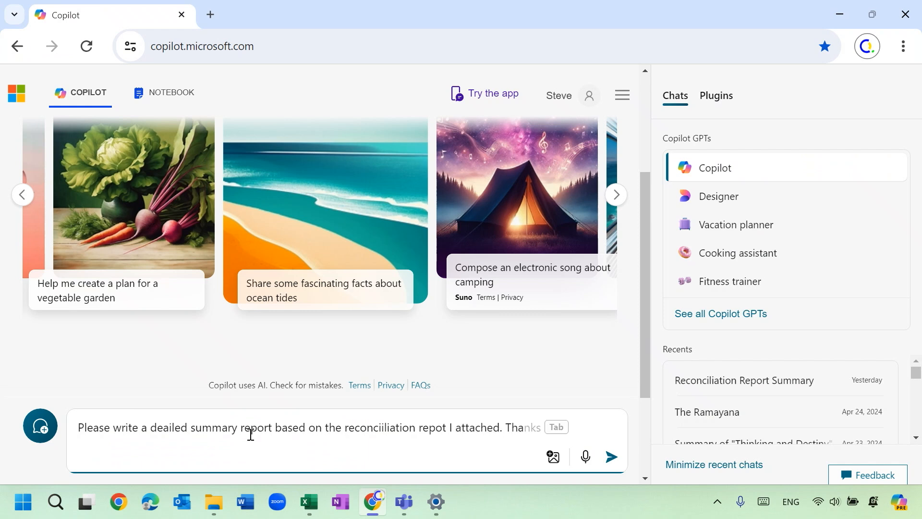
{"action": "type", "text": "nks."}
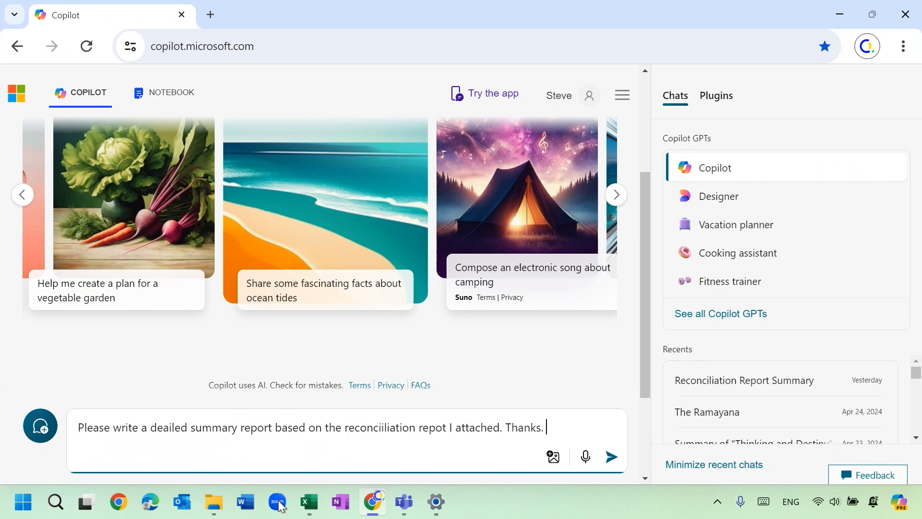
Switch to Excel and copy the entire Reconciliation Report, from the title in A1 through the Grand Total row.
{"action": "left_click", "coordinate": [308, 508]}
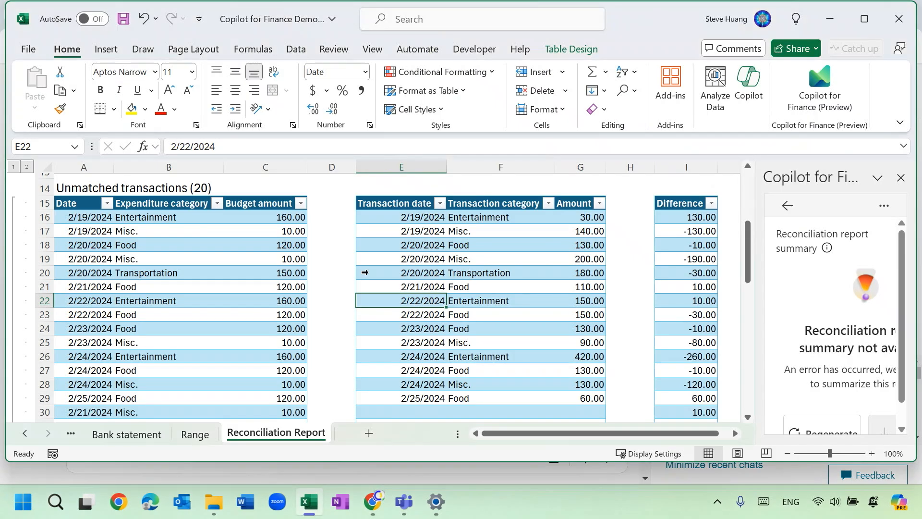
{"action": "scroll", "coordinate": [365, 272], "scroll_direction": "up", "scroll_amount": 5}
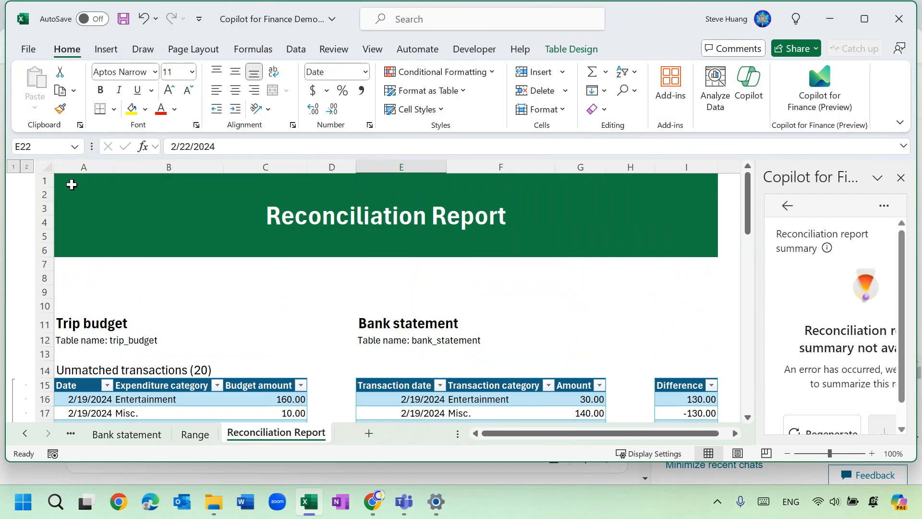
{"action": "left_click", "coordinate": [69, 180]}
{"action": "left_click_drag", "start_coordinate": [69, 180], "coordinate": [579, 362]}
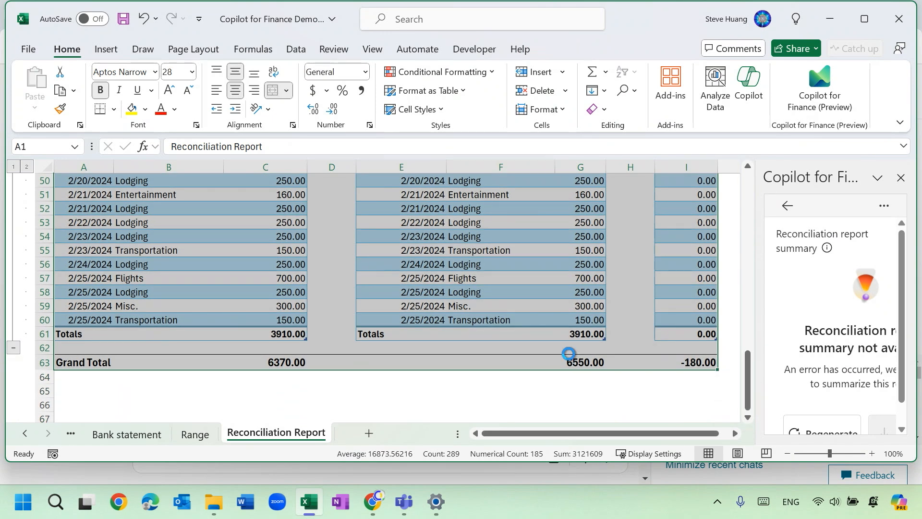
{"action": "key", "text": "ctrl+c"}
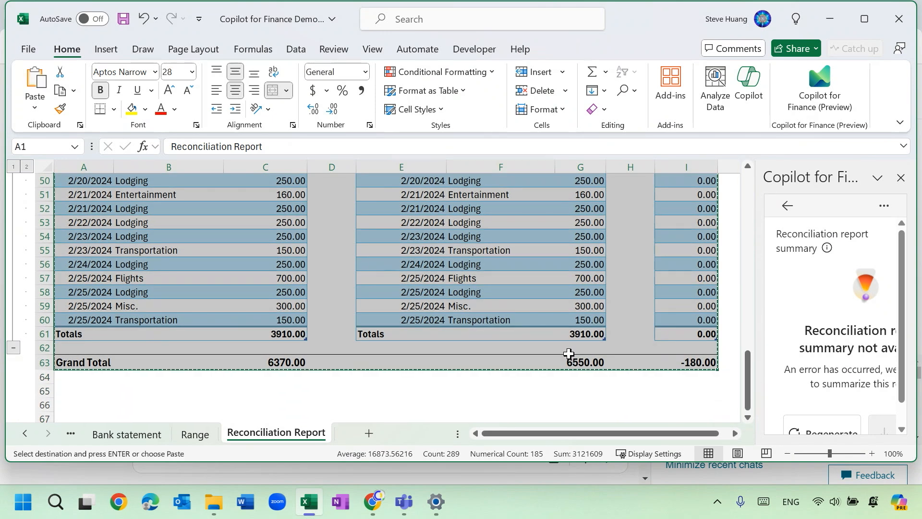
Switch to Copilot in the browser, paste the report after the prompt, and delete the pasted text while keeping the attached image.
{"action": "left_click", "coordinate": [382, 504]}
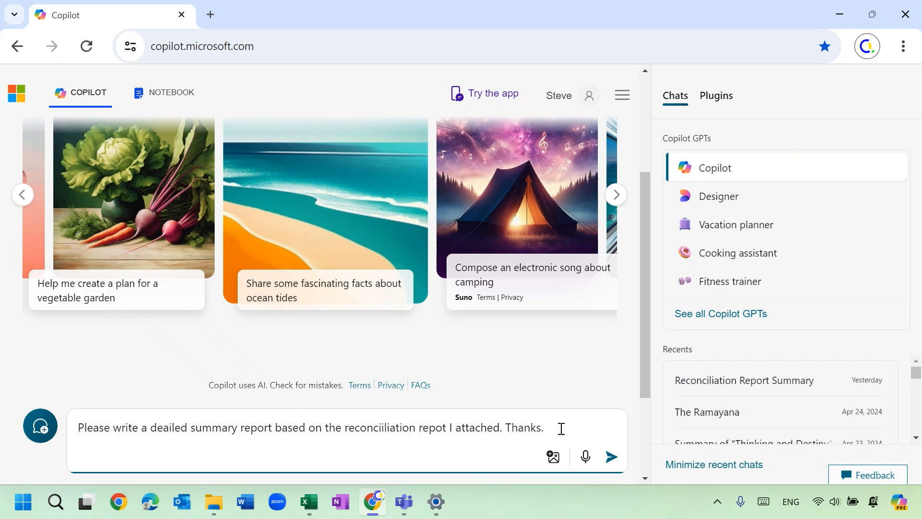
{"action": "key", "text": "ctrl+v"}
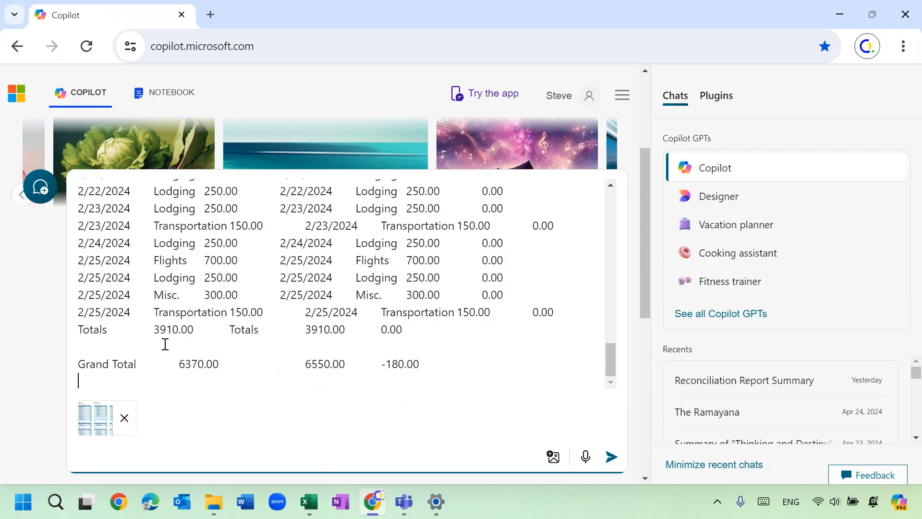
{"action": "scroll", "coordinate": [390, 380], "scroll_direction": "up", "scroll_amount": 5}
{"action": "scroll", "coordinate": [387, 370], "scroll_direction": "up", "scroll_amount": 15}
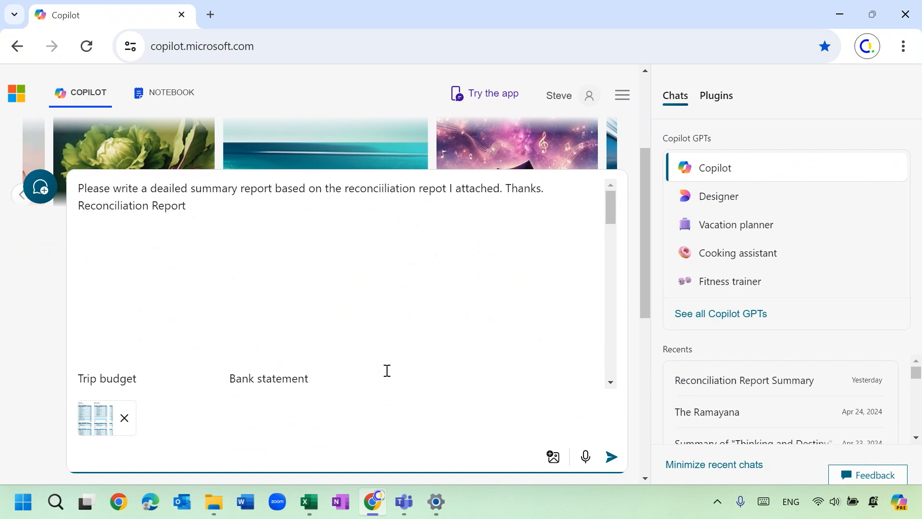
{"action": "left_click", "coordinate": [83, 207], "text": "shift"}
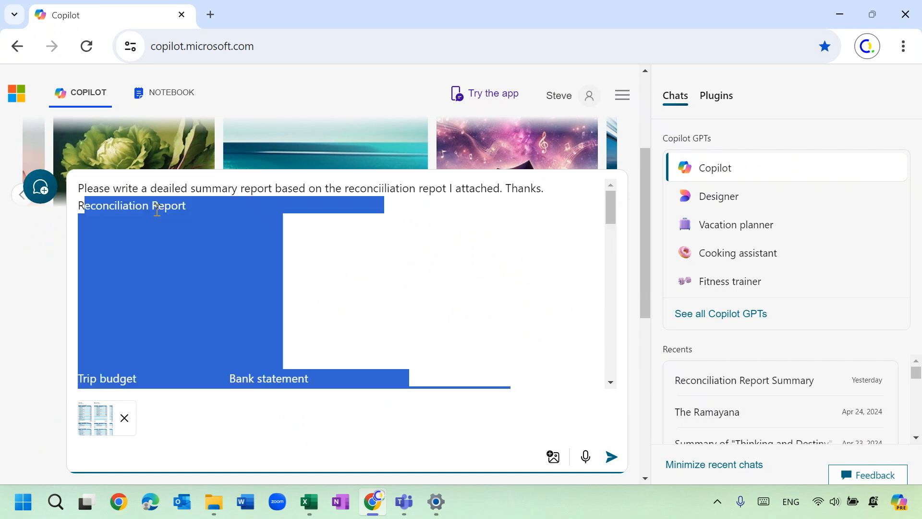
{"action": "key", "text": "BackSpace"}
{"action": "key", "text": "BackSpace"}
{"action": "key", "text": "BackSpace"}
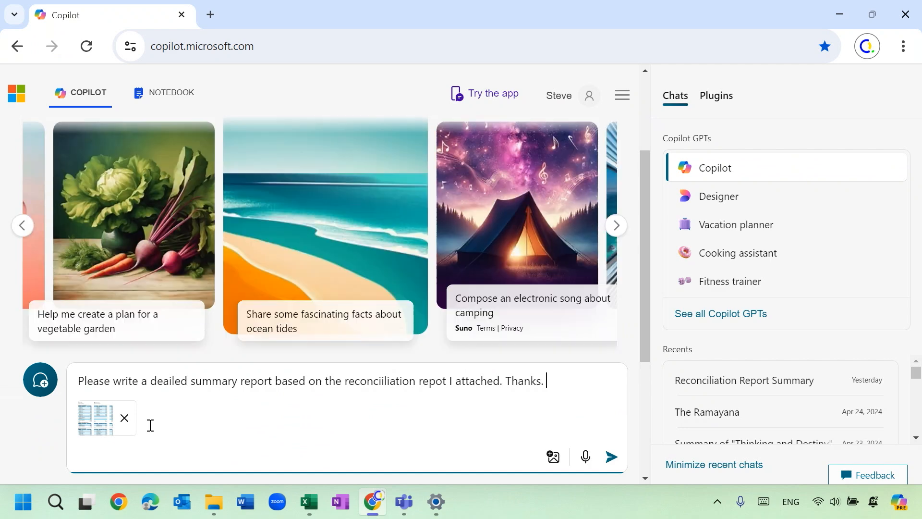
Submit the prompt with the attached report image and read the generated summary through to its conclusion.
{"action": "left_click", "coordinate": [612, 456]}
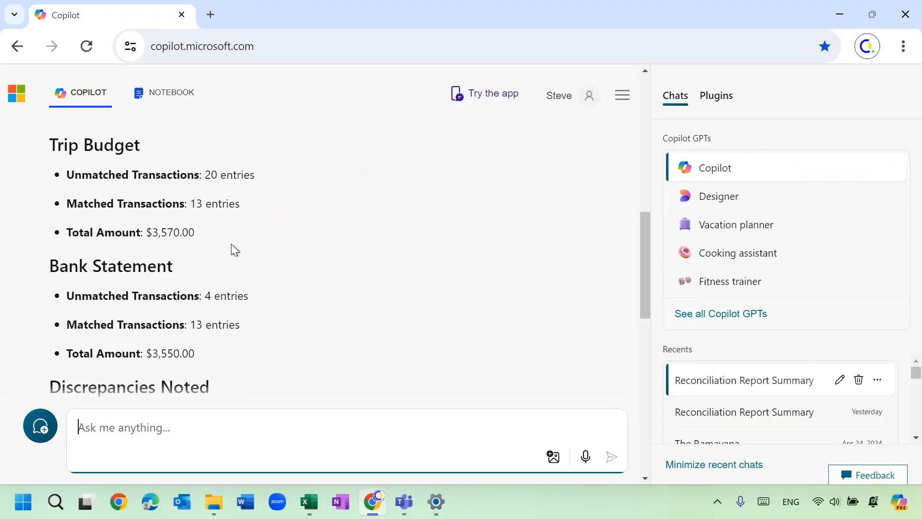
{"action": "scroll", "coordinate": [269, 320], "scroll_direction": "down", "scroll_amount": 5}
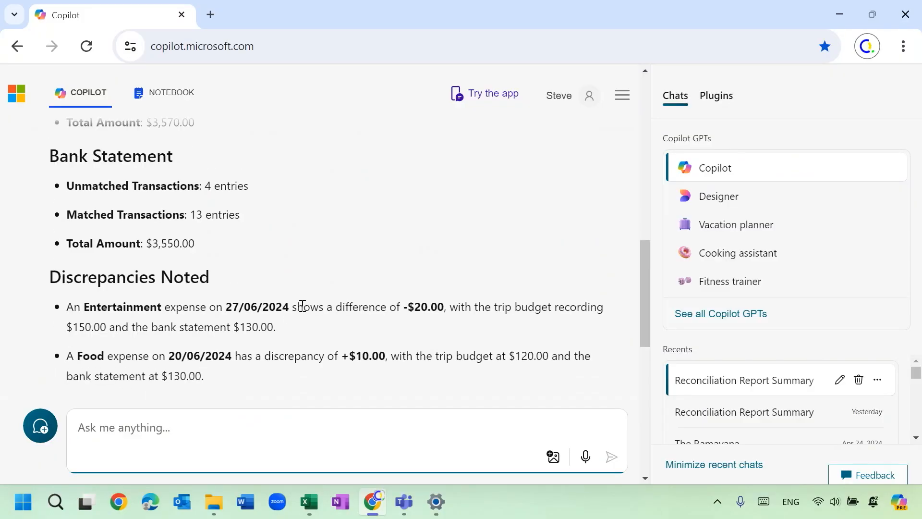
{"action": "scroll", "coordinate": [305, 314], "scroll_direction": "down", "scroll_amount": 4}
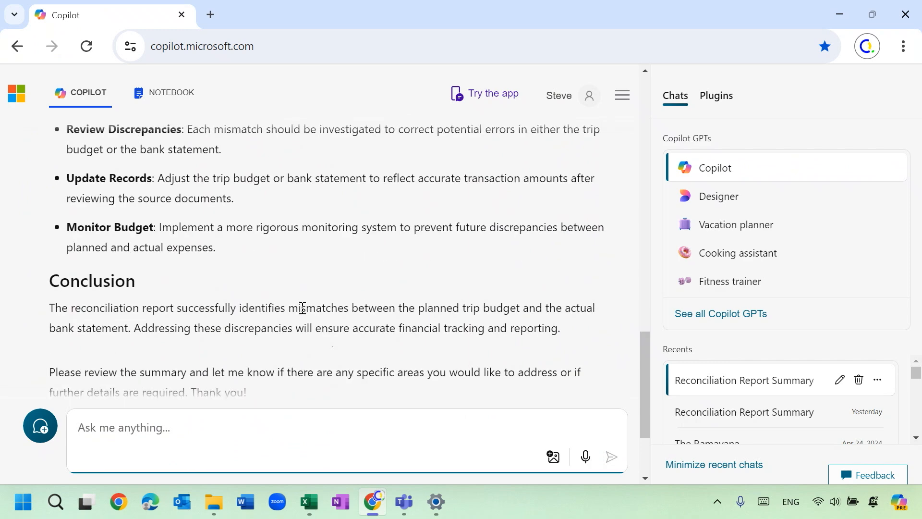
Switch back to the Reconciliation Report in Excel and select the empty cell E65 below the Grand Total row.
{"action": "left_click", "coordinate": [309, 501]}
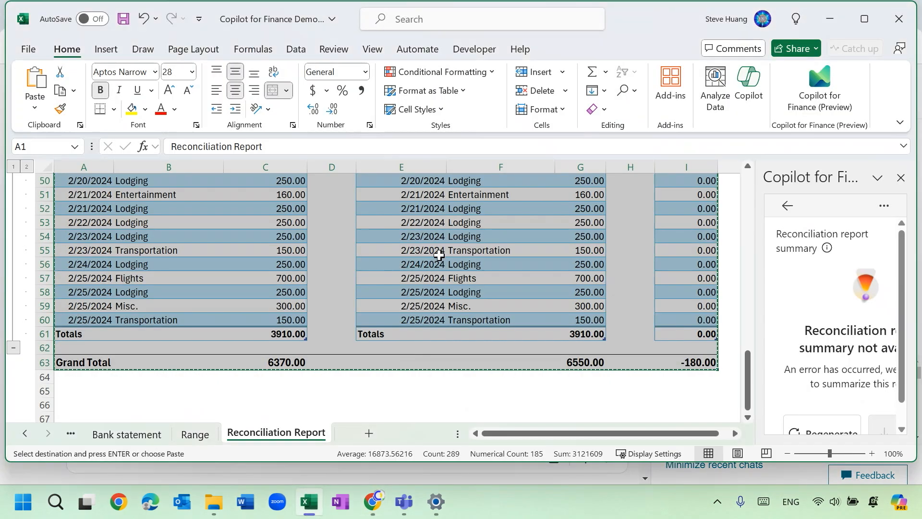
{"action": "left_click", "coordinate": [446, 284]}
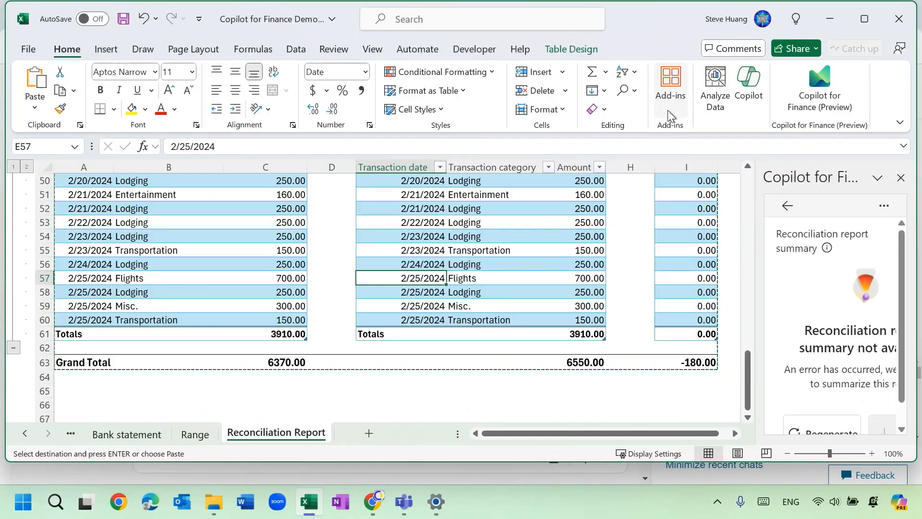
{"action": "left_click", "coordinate": [671, 100]}
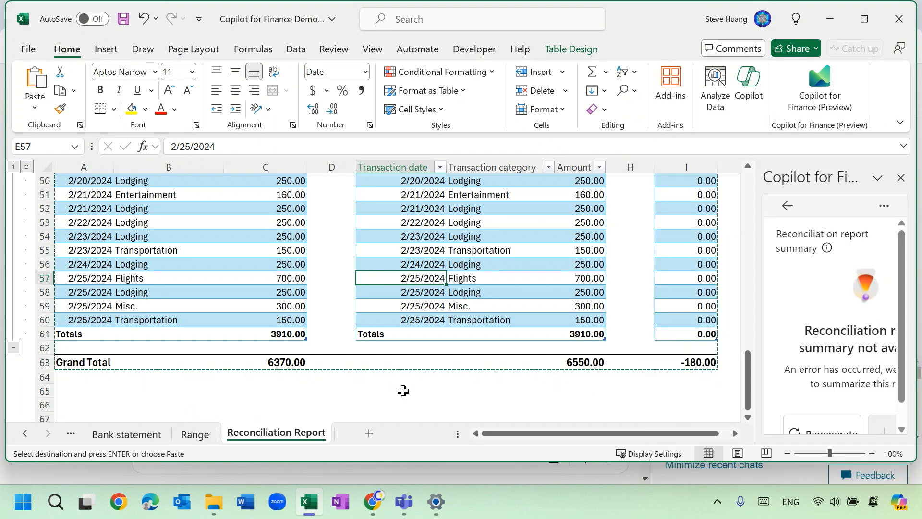
{"action": "left_click", "coordinate": [403, 390]}
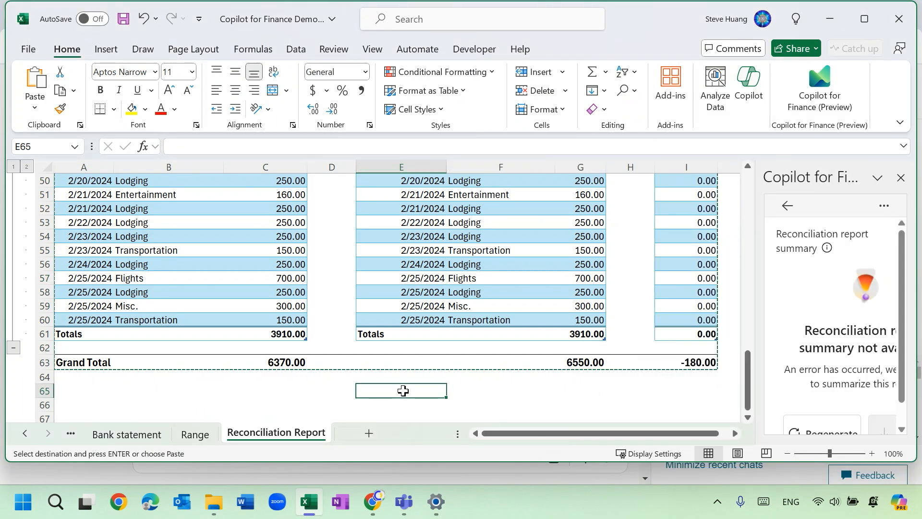